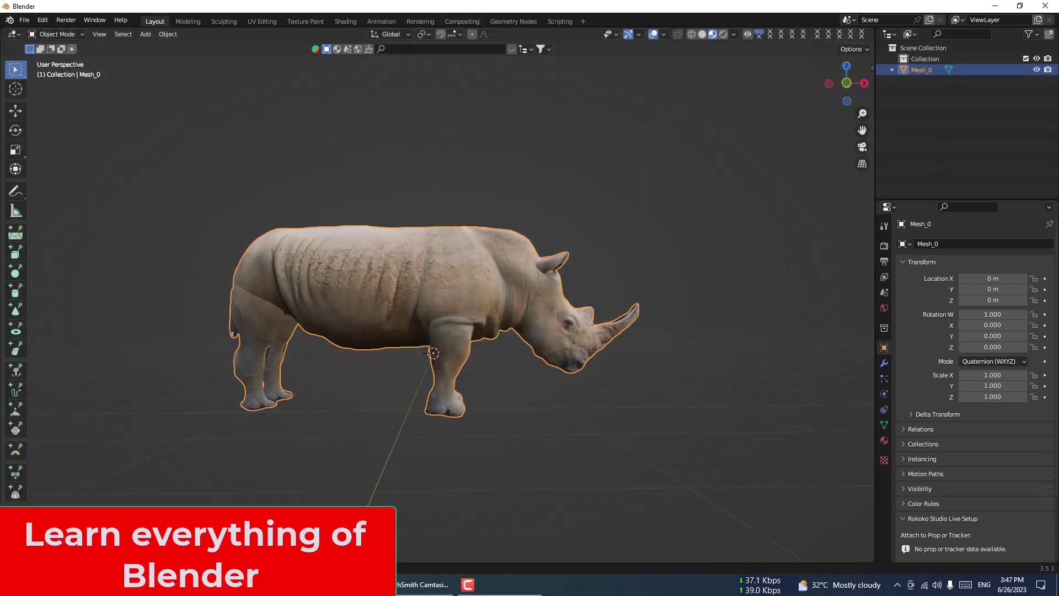
Split the viewport and turn the lower area into a Shader Editor
{"action": "left_click_drag", "start_coordinate": [3, 560], "coordinate": [82, 257]}
{"action": "left_click", "coordinate": [81, 310]}
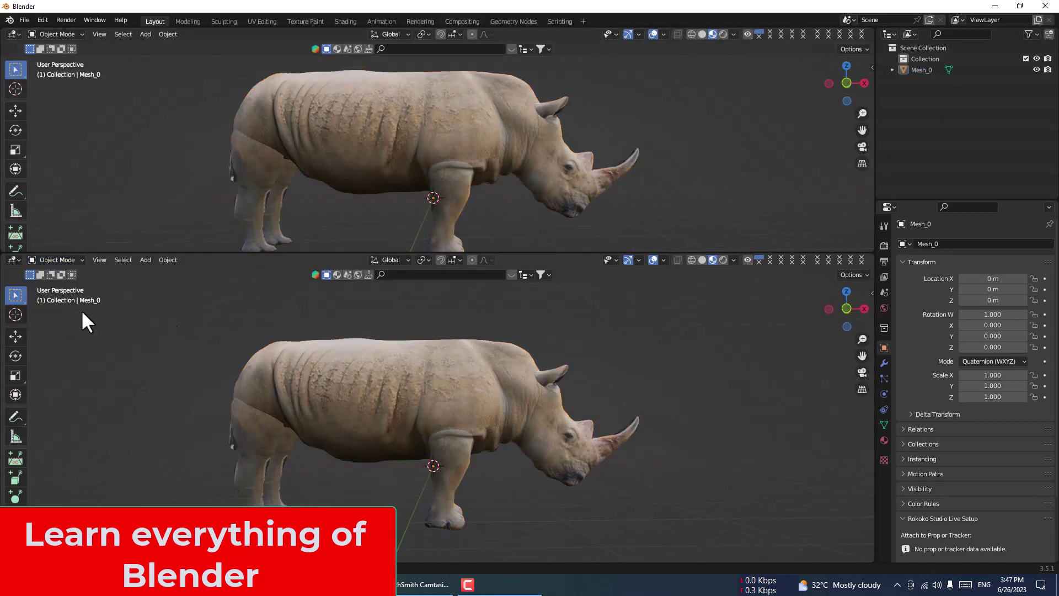
{"action": "left_click", "coordinate": [13, 260]}
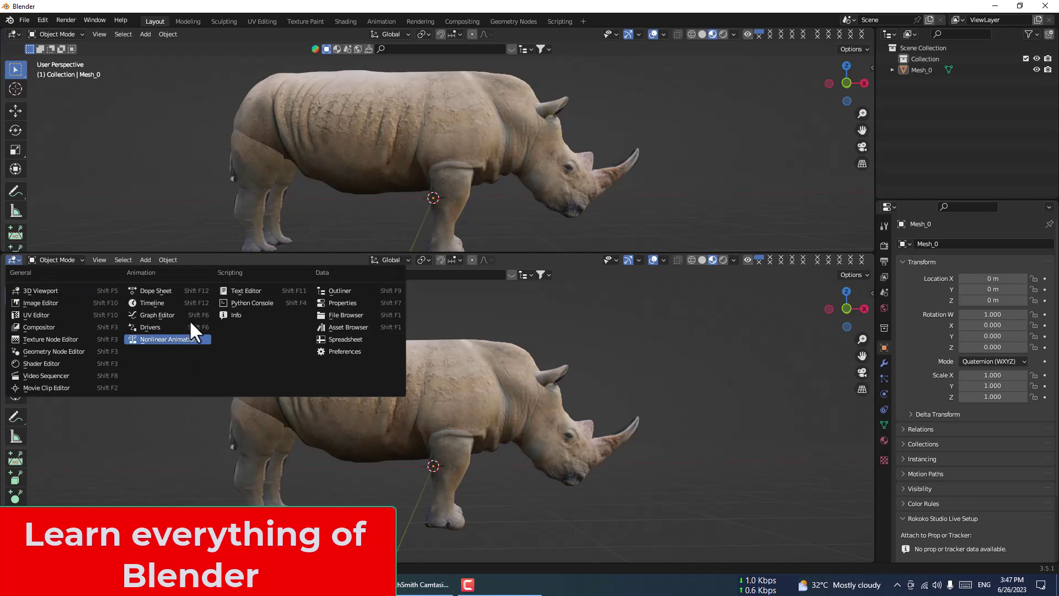
{"action": "left_click", "coordinate": [59, 364]}
Add a Bump node below the rhino material's shader
{"action": "right_click", "coordinate": [346, 379]}
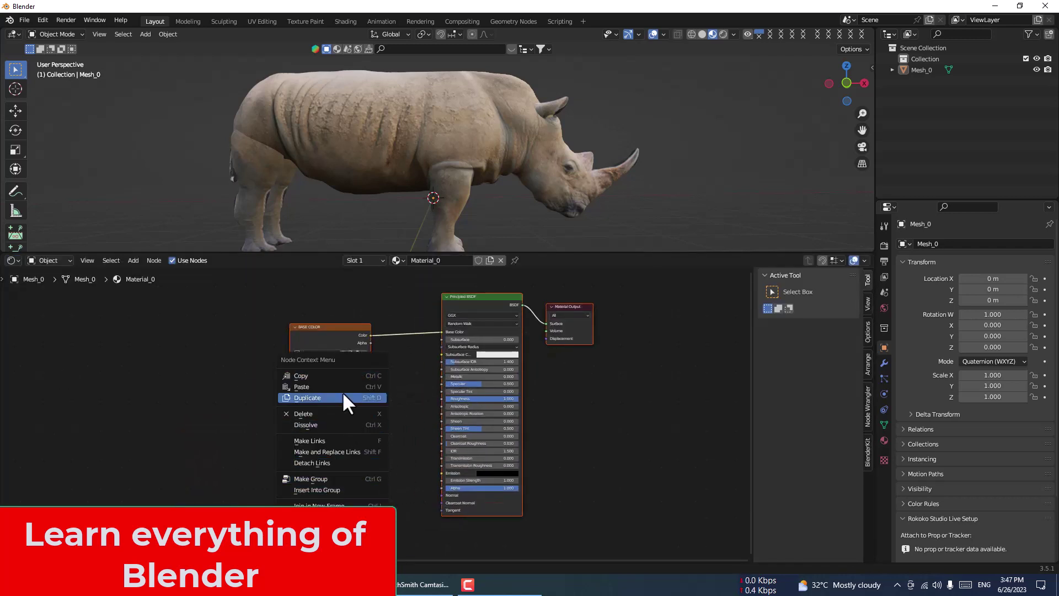
{"action": "left_click", "coordinate": [133, 260]}
{"action": "left_click", "coordinate": [161, 272]}
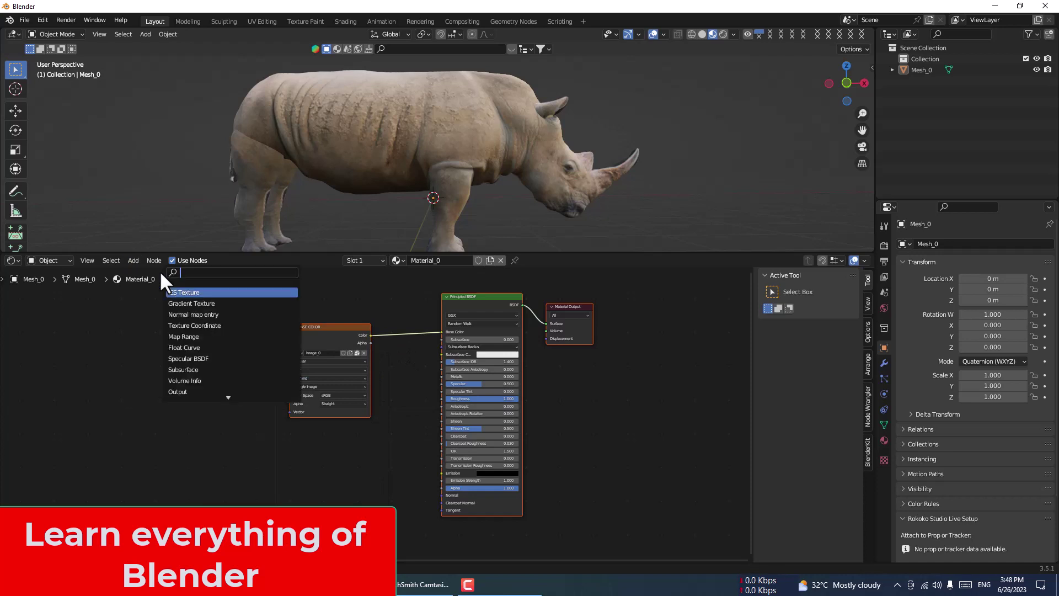
{"action": "type", "text": "bump"}
{"action": "key", "text": "Return"}
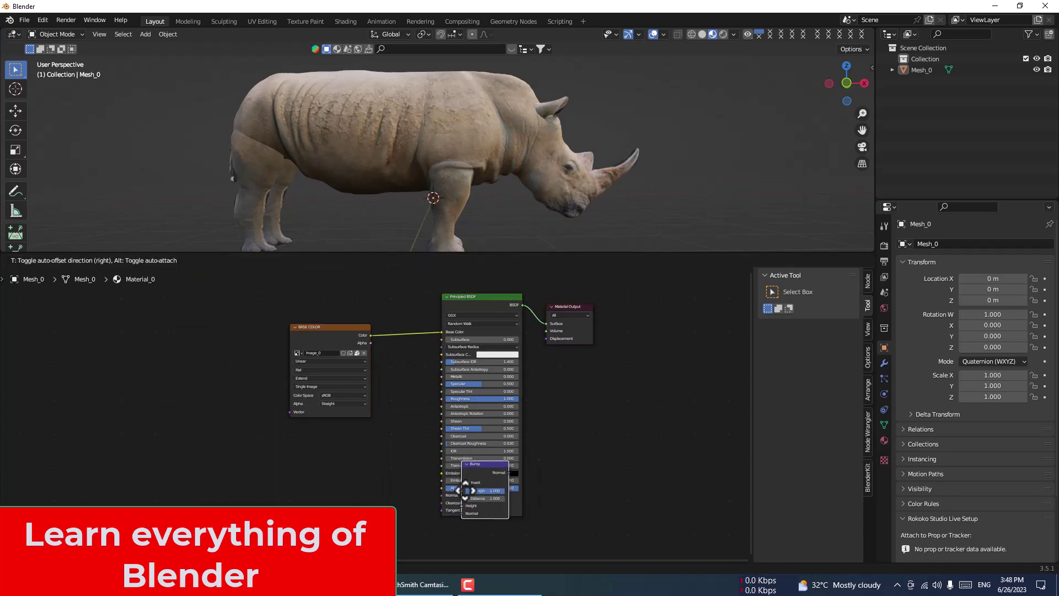
{"action": "left_click", "coordinate": [375, 473]}
{"action": "mouse_move", "coordinate": [342, 331]}
{"action": "left_mouse_down"}
{"action": "mouse_move", "coordinate": [273, 339]}
{"action": "mouse_move", "coordinate": [353, 482]}
{"action": "left_mouse_up"}
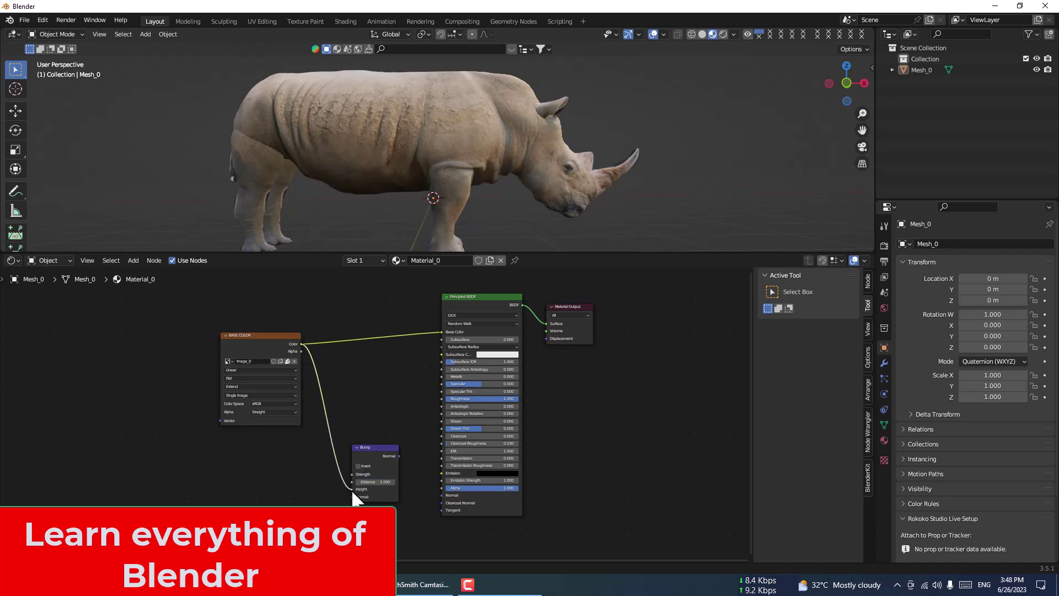
Wire image Color into Bump Height and Bump Normal into the BSDF Normal, strength 0.792
{"action": "left_click_drag", "start_coordinate": [350, 474], "coordinate": [353, 495]}
{"action": "left_click_drag", "start_coordinate": [399, 456], "coordinate": [442, 494]}
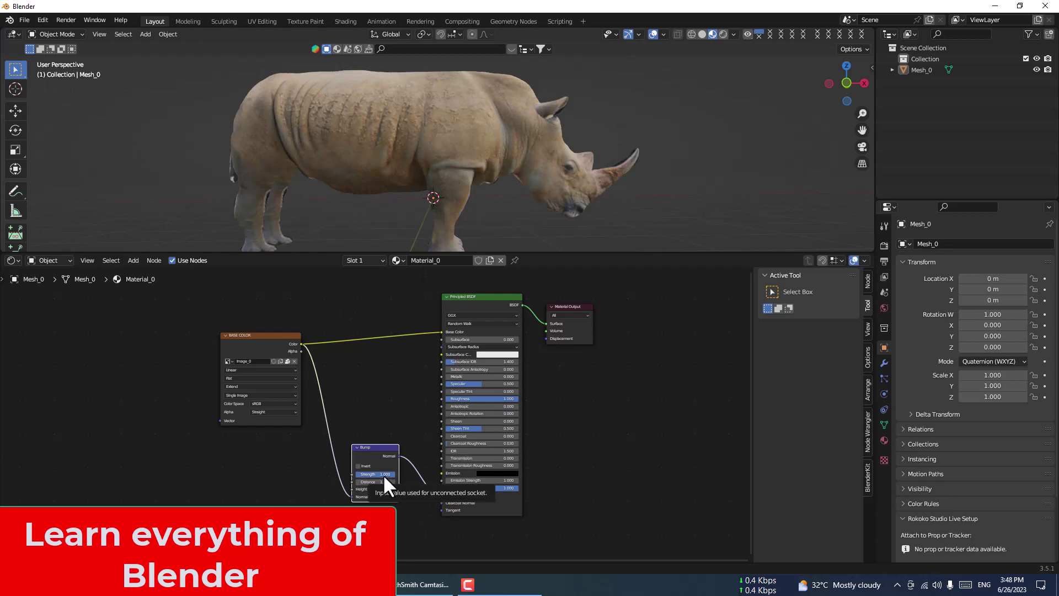
{"action": "left_click_drag", "start_coordinate": [383, 474], "coordinate": [364, 474]}
{"action": "left_click", "coordinate": [79, 261]}
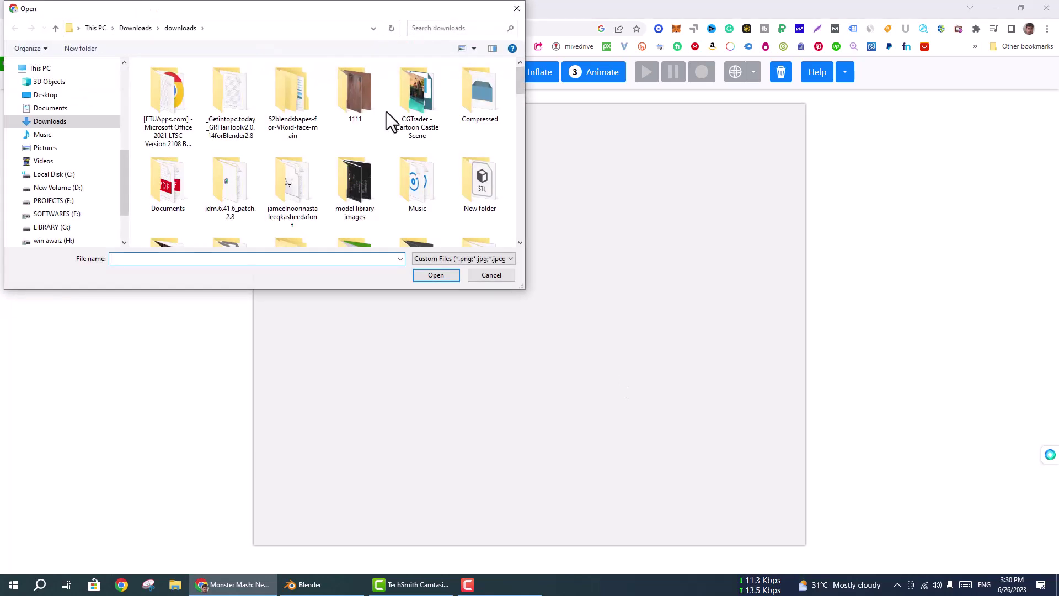
{"action": "scroll", "coordinate": [284, 169], "scroll_direction": "down", "scroll_amount": 3}
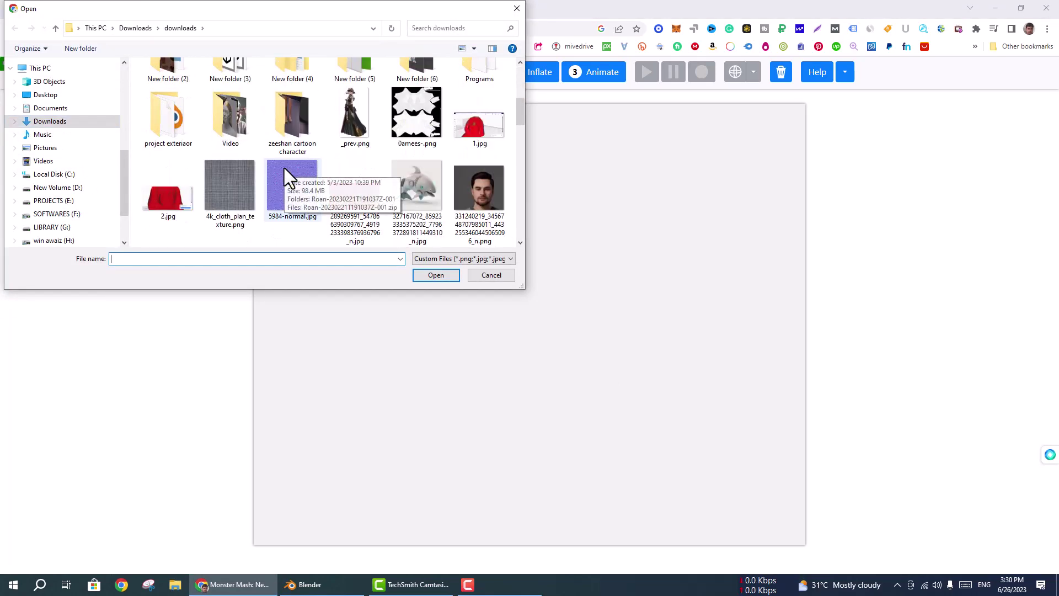
{"action": "scroll", "coordinate": [284, 176], "scroll_direction": "down", "scroll_amount": 3}
{"action": "scroll", "coordinate": [289, 189], "scroll_direction": "down", "scroll_amount": 2}
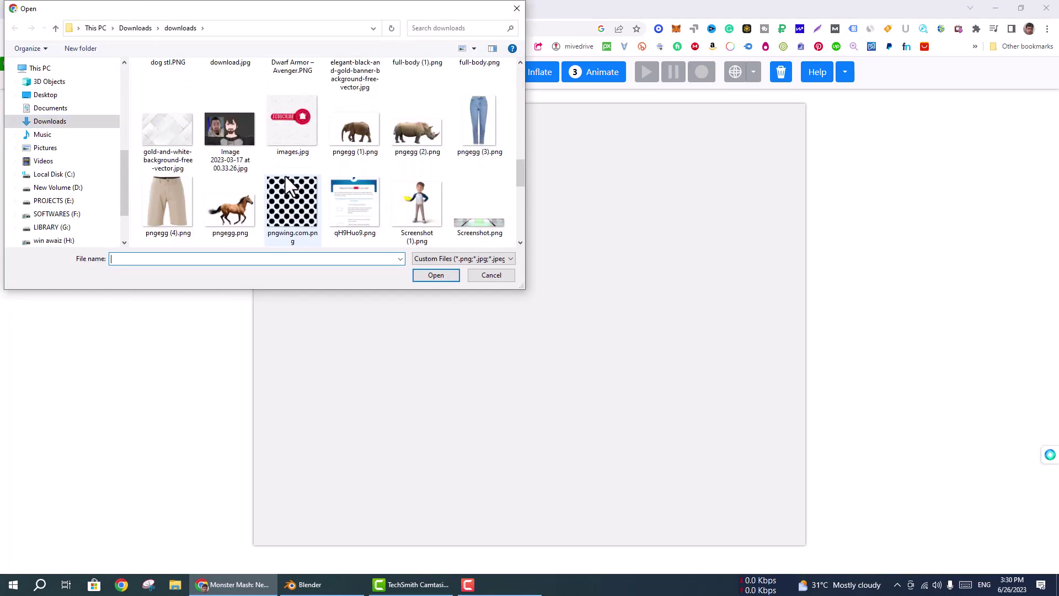
Load pngegg (2).png onto the canvas as the tracing template
{"action": "left_click", "coordinate": [415, 128]}
{"action": "left_click", "coordinate": [436, 275]}
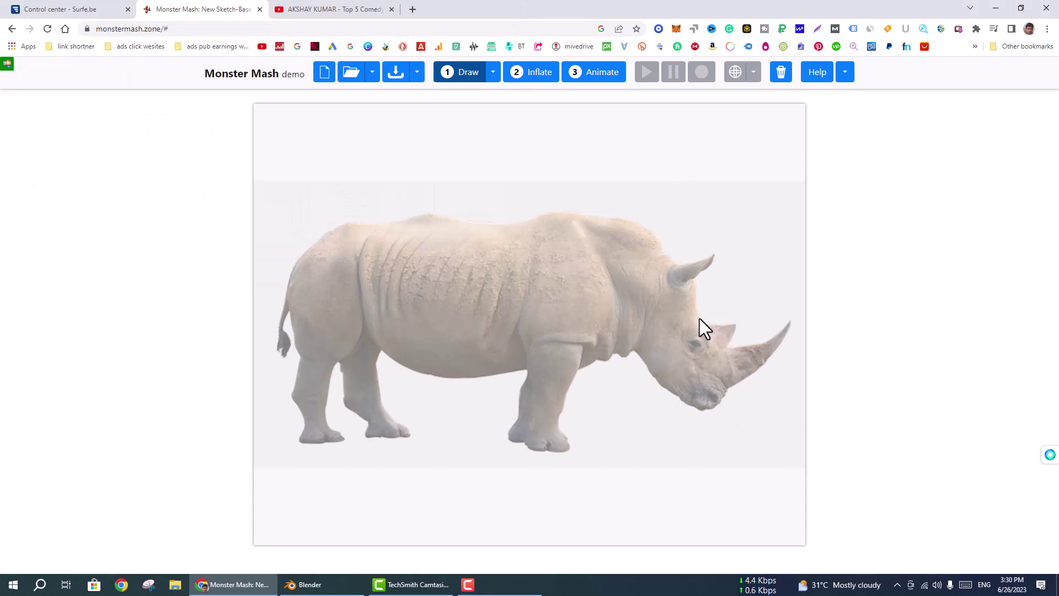
{"action": "mouse_move", "coordinate": [704, 321]}
{"action": "left_mouse_down"}
{"action": "mouse_move", "coordinate": [740, 348]}
{"action": "mouse_move", "coordinate": [790, 325]}
{"action": "mouse_move", "coordinate": [711, 409]}
{"action": "mouse_move", "coordinate": [674, 396]}
{"action": "left_mouse_up"}
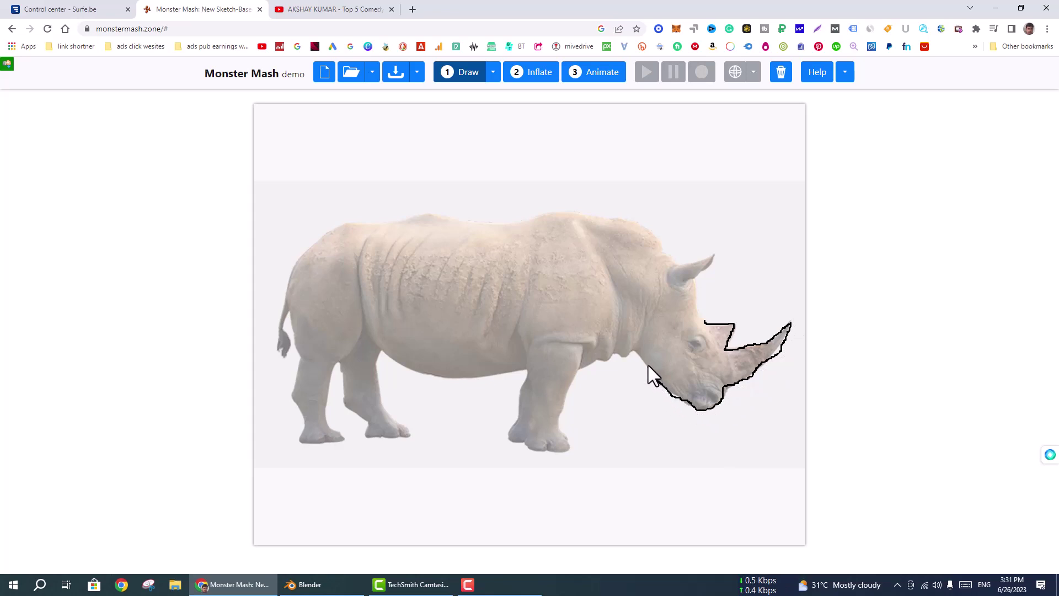
{"action": "mouse_move", "coordinate": [643, 358]}
{"action": "left_mouse_down"}
{"action": "mouse_move", "coordinate": [634, 350]}
{"action": "mouse_move", "coordinate": [478, 376]}
{"action": "mouse_move", "coordinate": [413, 371]}
{"action": "mouse_move", "coordinate": [357, 337]}
{"action": "mouse_move", "coordinate": [284, 331]}
{"action": "mouse_move", "coordinate": [287, 281]}
{"action": "mouse_move", "coordinate": [319, 245]}
{"action": "mouse_move", "coordinate": [431, 221]}
{"action": "mouse_move", "coordinate": [519, 225]}
{"action": "left_mouse_up"}
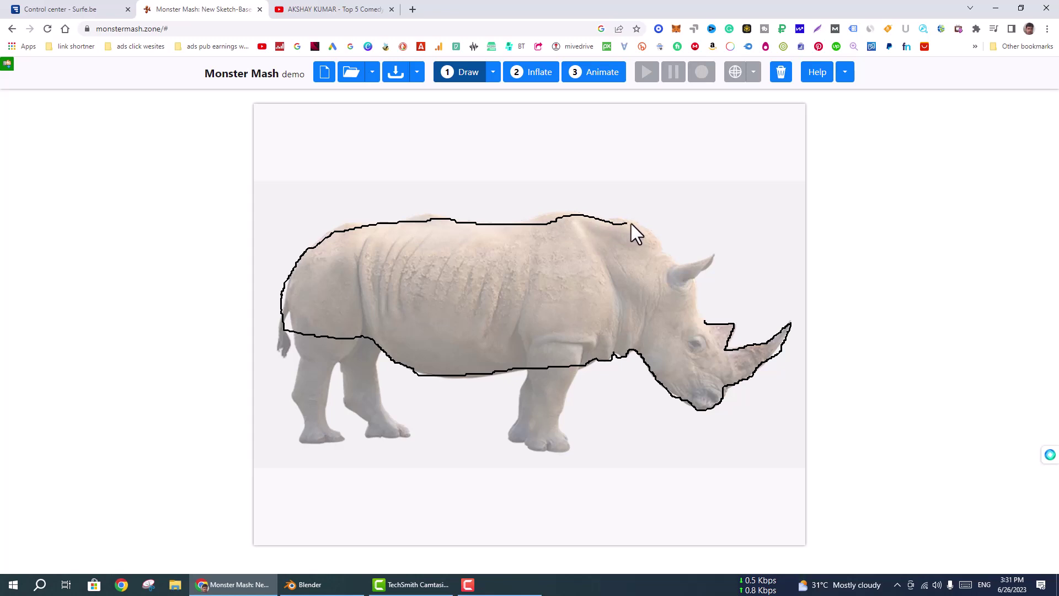
{"action": "left_click_drag", "start_coordinate": [676, 264], "coordinate": [709, 324]}
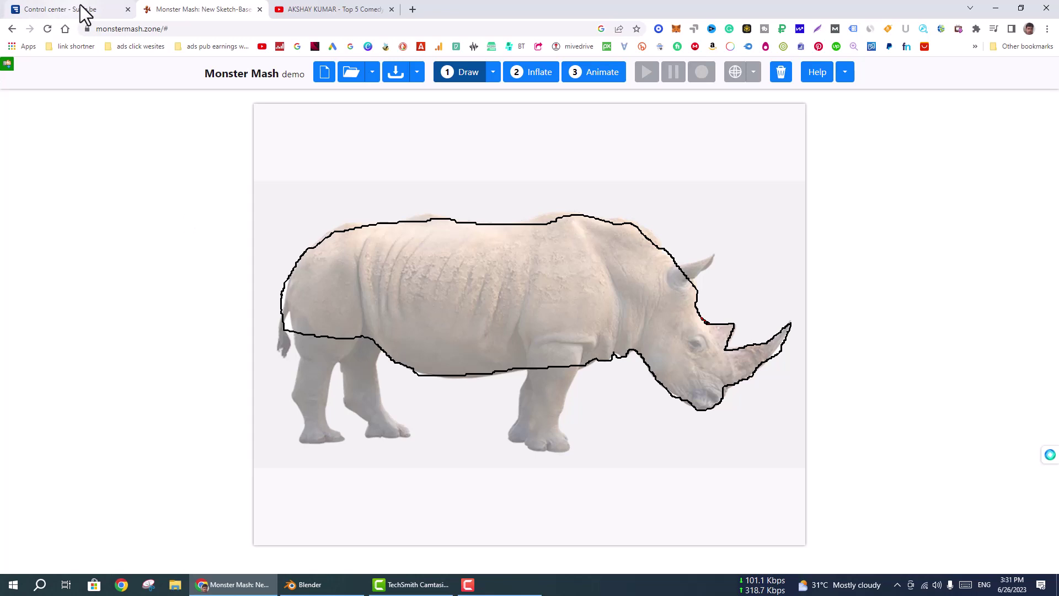
{"action": "left_click", "coordinate": [784, 77]}
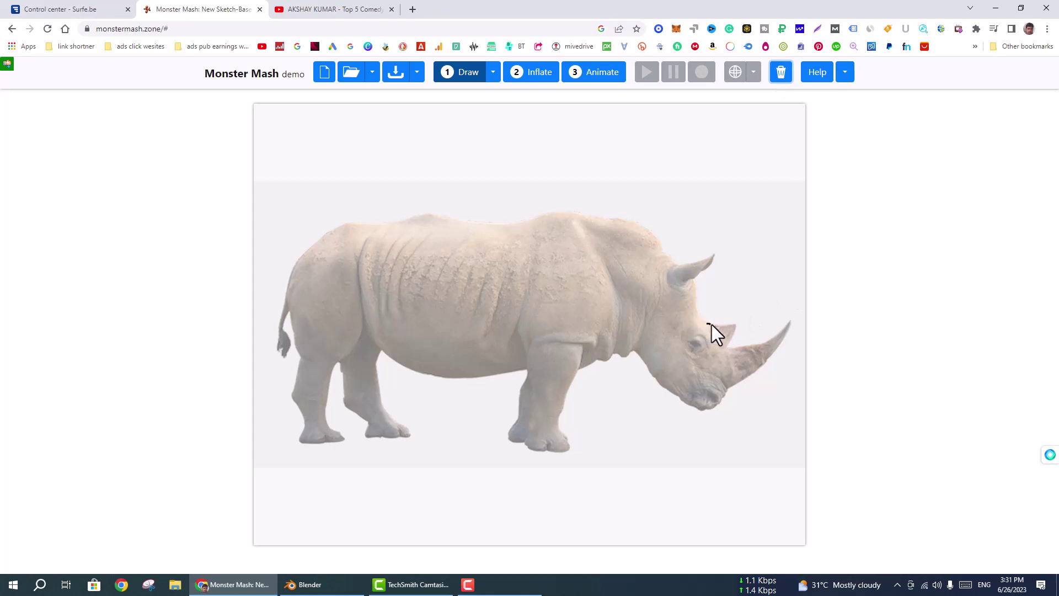
Remove a stray horn shape, then outline the horn, jaw and back in one closed stroke
{"action": "mouse_move", "coordinate": [711, 325]}
{"action": "left_mouse_down"}
{"action": "mouse_move", "coordinate": [723, 325]}
{"action": "mouse_move", "coordinate": [727, 352]}
{"action": "left_mouse_up"}
{"action": "left_click_drag", "start_coordinate": [792, 322], "coordinate": [792, 323]}
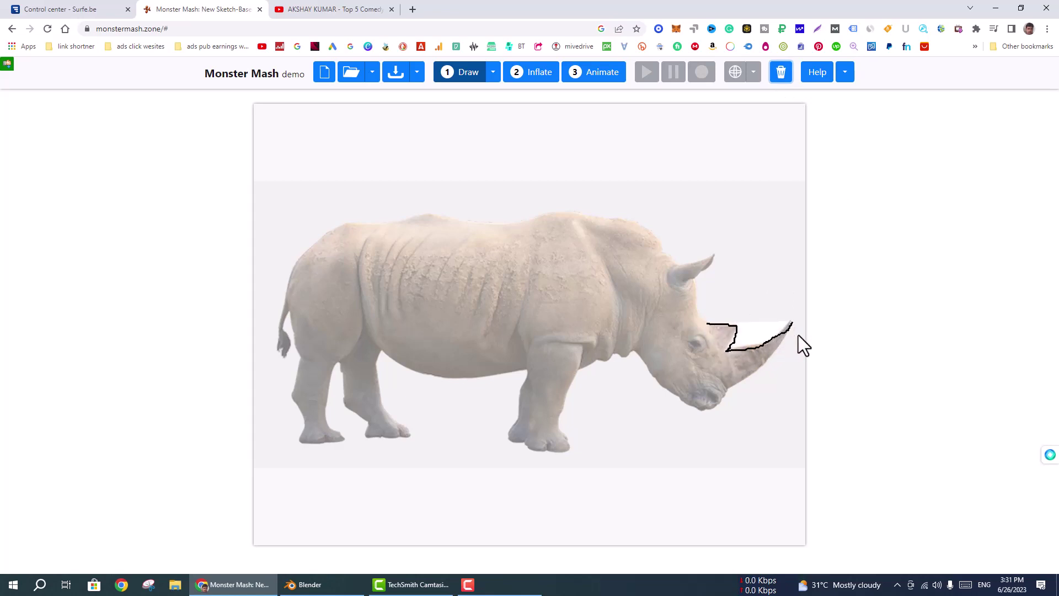
{"action": "left_click", "coordinate": [781, 75]}
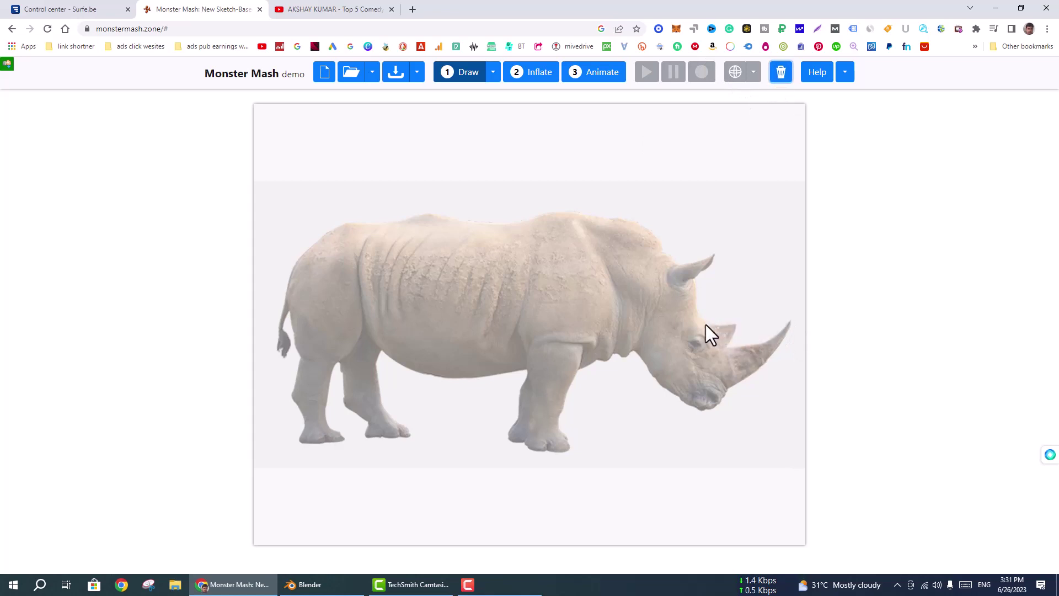
{"action": "left_click_drag", "start_coordinate": [705, 325], "coordinate": [718, 327]}
{"action": "mouse_move", "coordinate": [758, 344]}
{"action": "left_mouse_down"}
{"action": "mouse_move", "coordinate": [787, 321]}
{"action": "mouse_move", "coordinate": [784, 341]}
{"action": "mouse_move", "coordinate": [702, 407]}
{"action": "mouse_move", "coordinate": [675, 394]}
{"action": "left_mouse_up"}
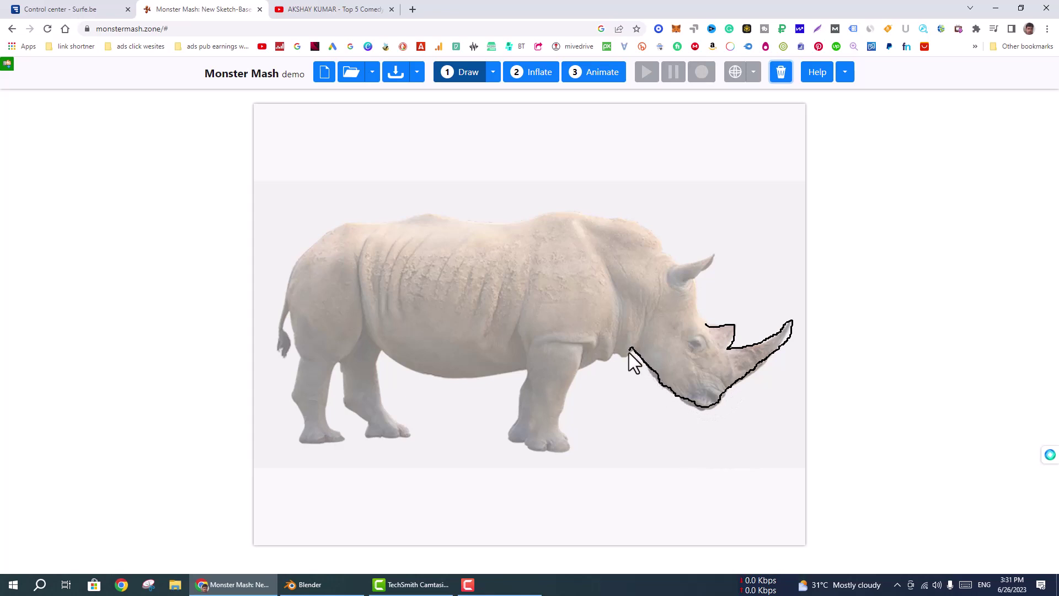
{"action": "left_click_drag", "start_coordinate": [629, 353], "coordinate": [587, 373]}
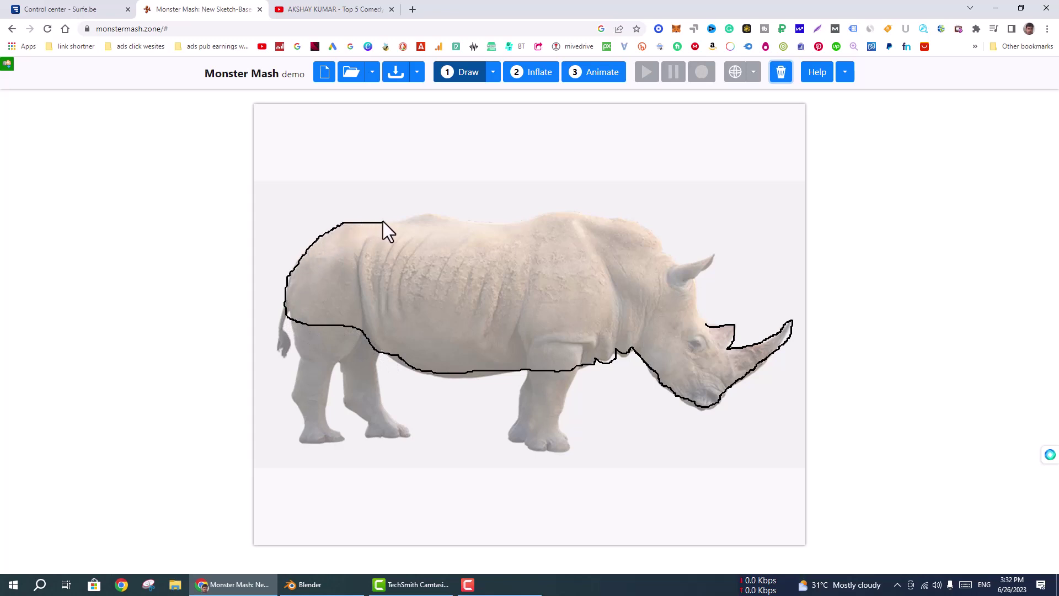
{"action": "left_click_drag", "start_coordinate": [469, 229], "coordinate": [537, 230]}
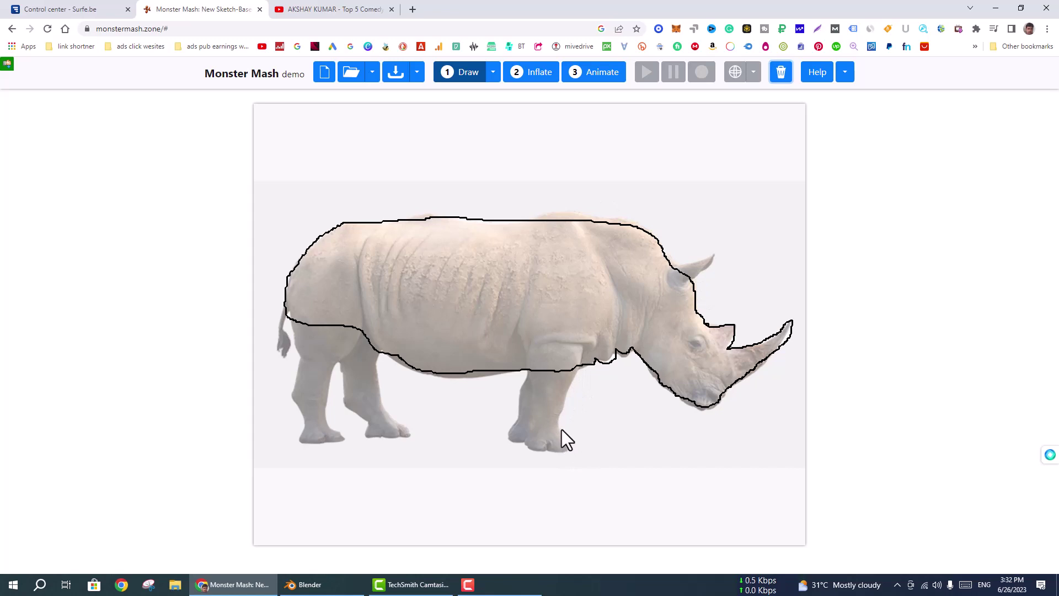
Draw a closed outline around the rhino's front leg and foot
{"action": "left_click_drag", "start_coordinate": [569, 449], "coordinate": [578, 397]}
{"action": "left_click", "coordinate": [779, 84]}
{"action": "left_click_drag", "start_coordinate": [532, 355], "coordinate": [530, 376]}
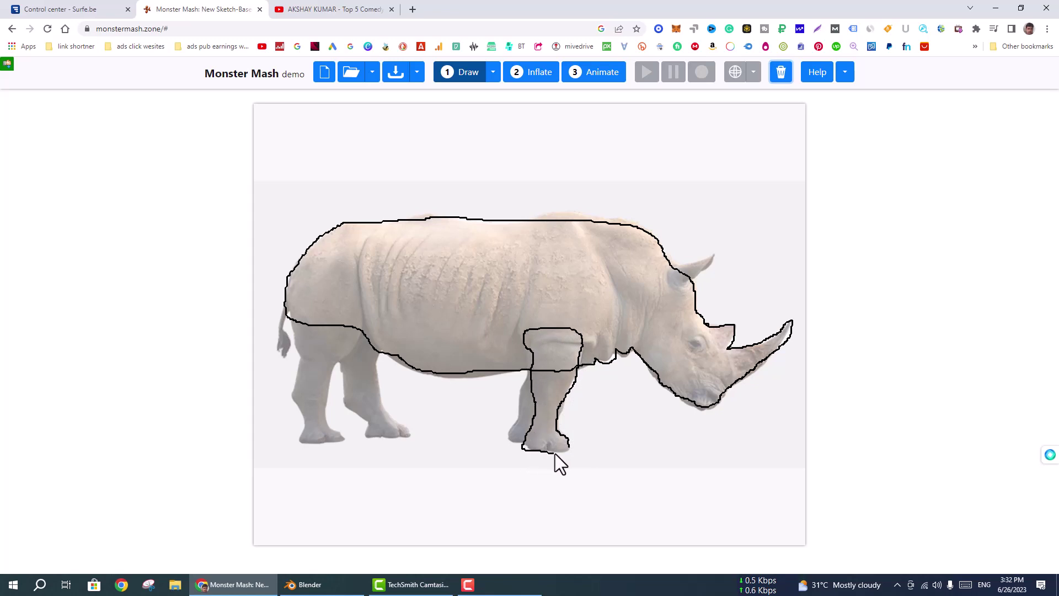
{"action": "left_click_drag", "start_coordinate": [536, 451], "coordinate": [569, 452]}
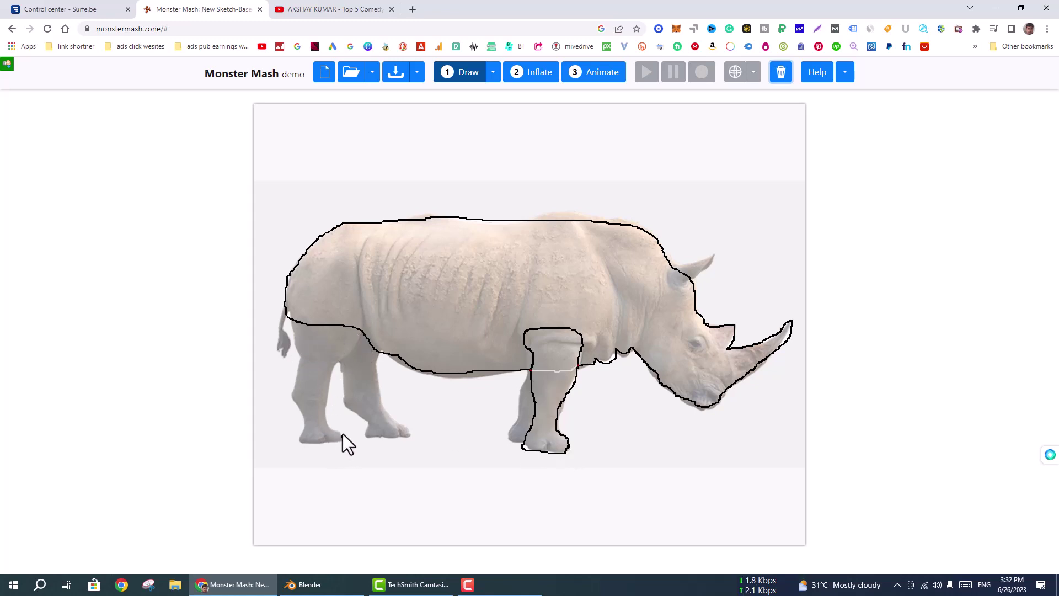
Outline the hind leg, the ear and the tail as closed shapes
{"action": "mouse_move", "coordinate": [332, 430]}
{"action": "left_mouse_down"}
{"action": "mouse_move", "coordinate": [335, 371]}
{"action": "mouse_move", "coordinate": [356, 324]}
{"action": "left_mouse_up"}
{"action": "mouse_move", "coordinate": [325, 292]}
{"action": "left_mouse_down"}
{"action": "mouse_move", "coordinate": [292, 308]}
{"action": "mouse_move", "coordinate": [300, 350]}
{"action": "left_mouse_up"}
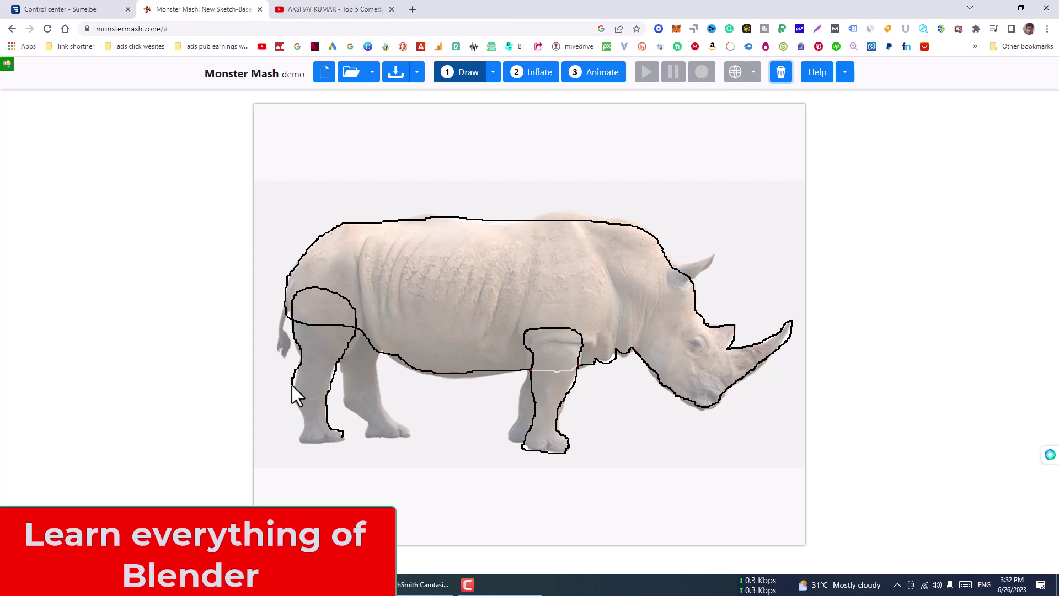
{"action": "mouse_move", "coordinate": [298, 408]}
{"action": "left_mouse_down"}
{"action": "mouse_move", "coordinate": [305, 423]}
{"action": "mouse_move", "coordinate": [342, 437]}
{"action": "left_mouse_up"}
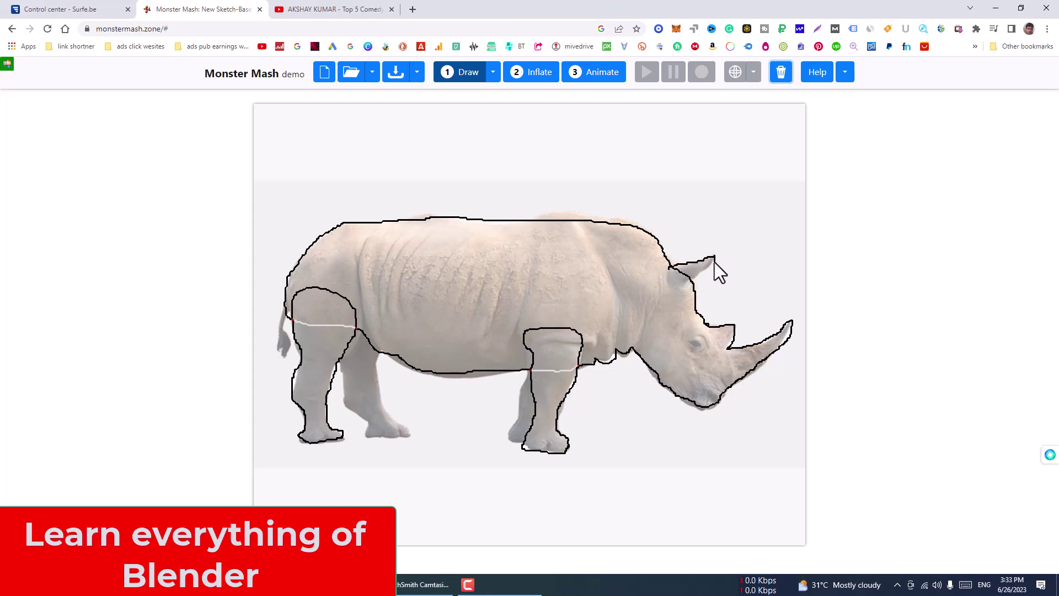
{"action": "mouse_move", "coordinate": [714, 258]}
{"action": "left_mouse_down"}
{"action": "mouse_move", "coordinate": [680, 285]}
{"action": "mouse_move", "coordinate": [668, 276]}
{"action": "left_mouse_up"}
{"action": "left_click_drag", "start_coordinate": [297, 280], "coordinate": [278, 346]}
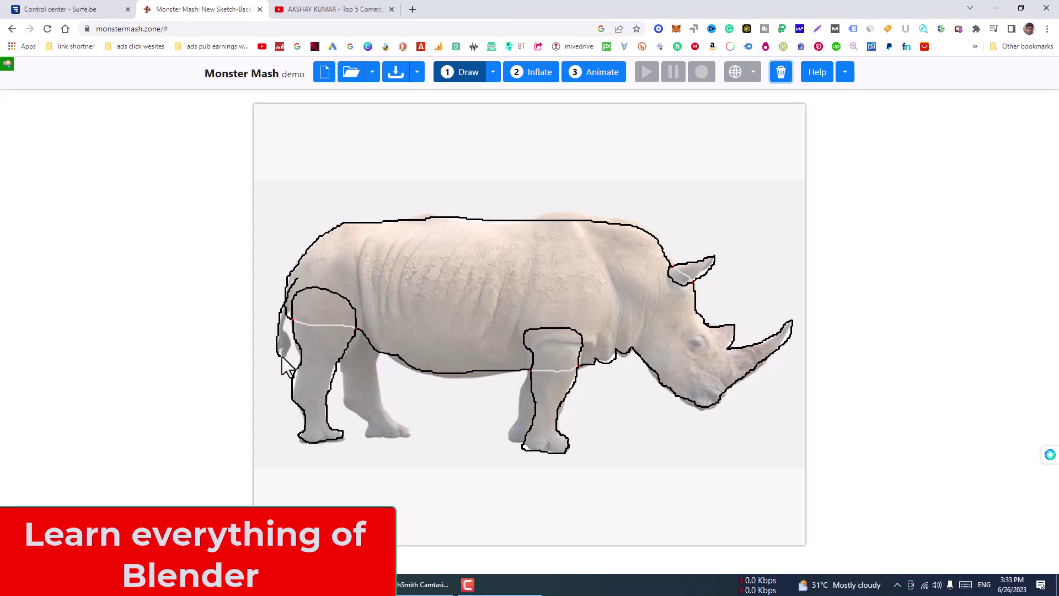
{"action": "left_click_drag", "start_coordinate": [277, 345], "coordinate": [297, 281]}
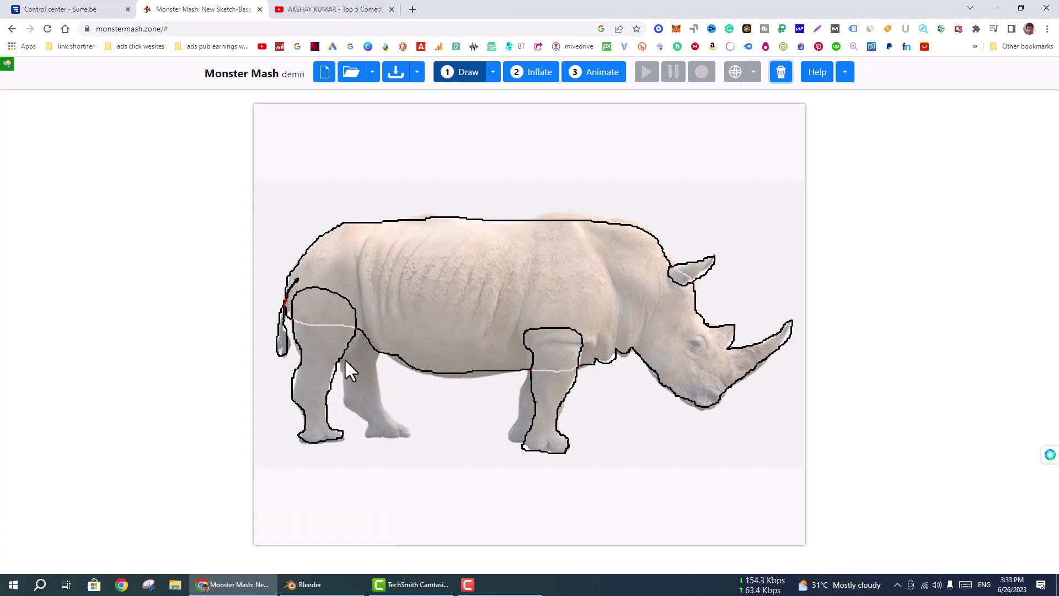
Select the rear leg and ear outlines and inflate the rhino into 3D
{"action": "left_click", "coordinate": [356, 312]}
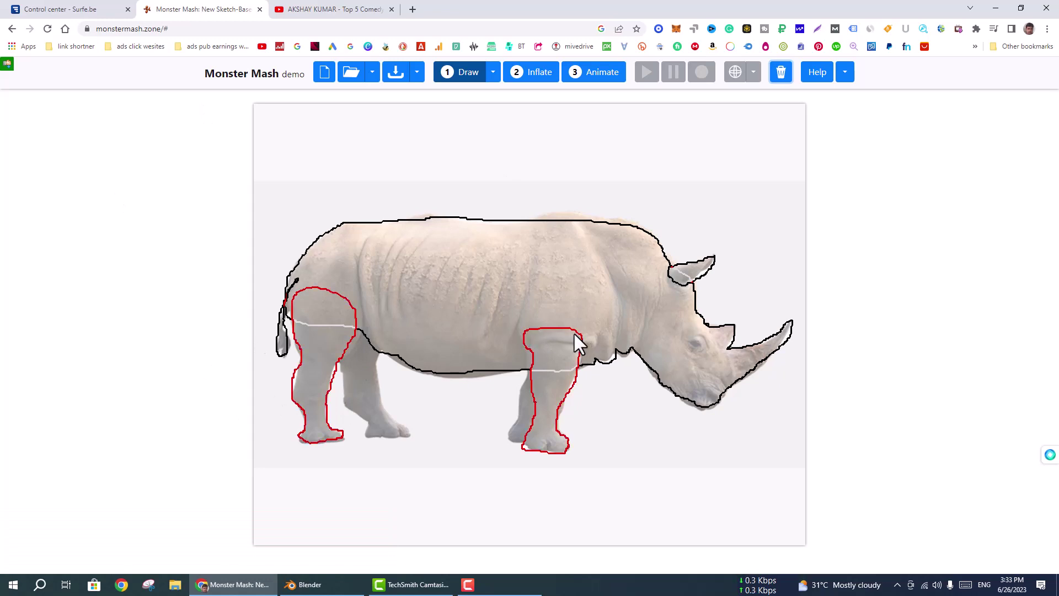
{"action": "left_click", "coordinate": [704, 269]}
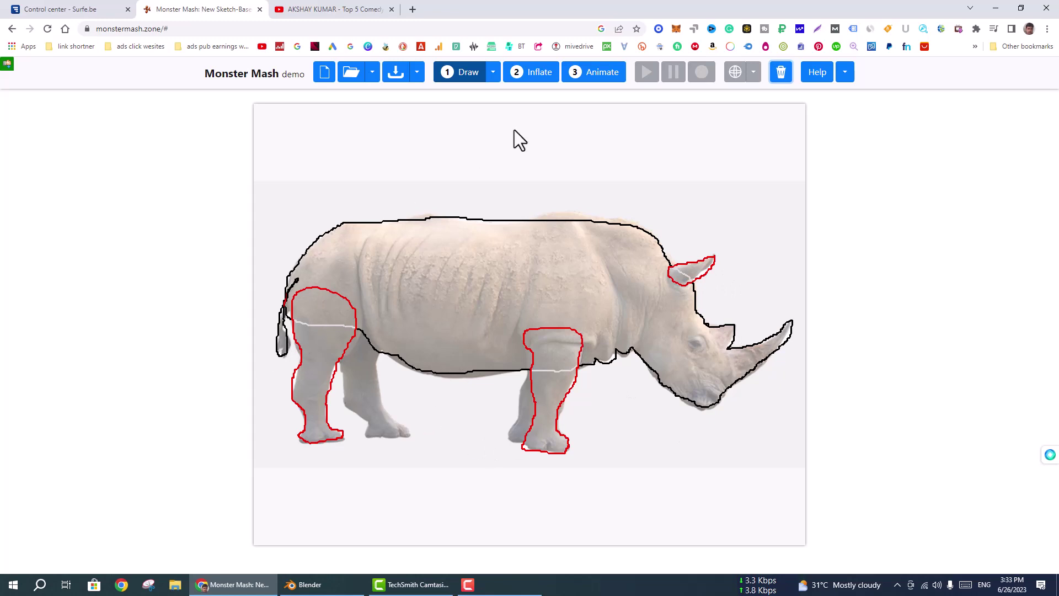
{"action": "left_click", "coordinate": [539, 75]}
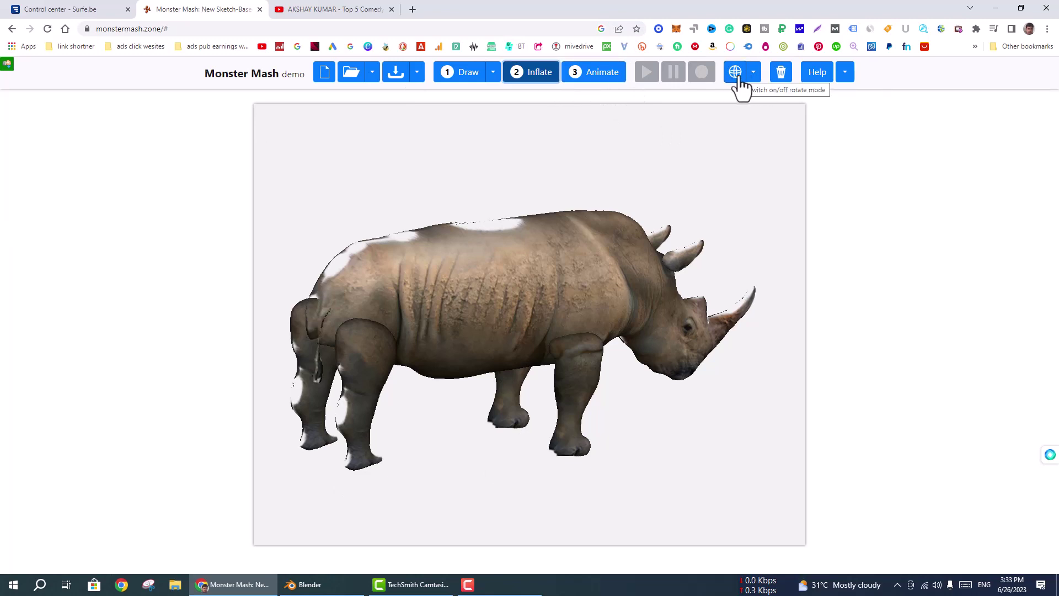
Enable rotate mode and turn the rhino to view it from the front
{"action": "left_click", "coordinate": [737, 73]}
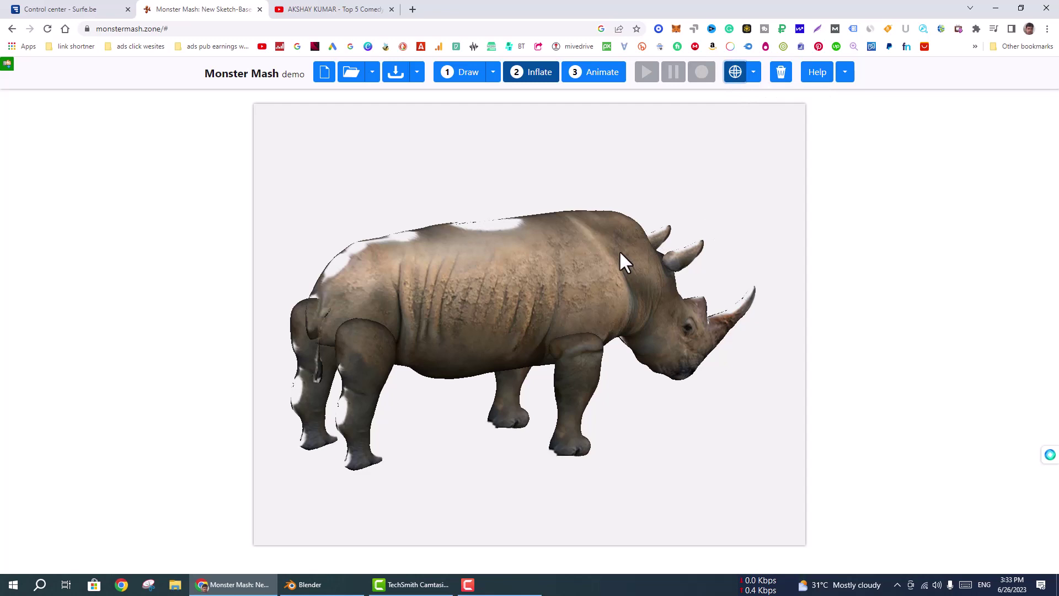
{"action": "mouse_move", "coordinate": [620, 253]}
{"action": "left_mouse_down"}
{"action": "mouse_move", "coordinate": [485, 224]}
{"action": "mouse_move", "coordinate": [445, 254]}
{"action": "mouse_move", "coordinate": [594, 241]}
{"action": "mouse_move", "coordinate": [569, 238]}
{"action": "left_mouse_up"}
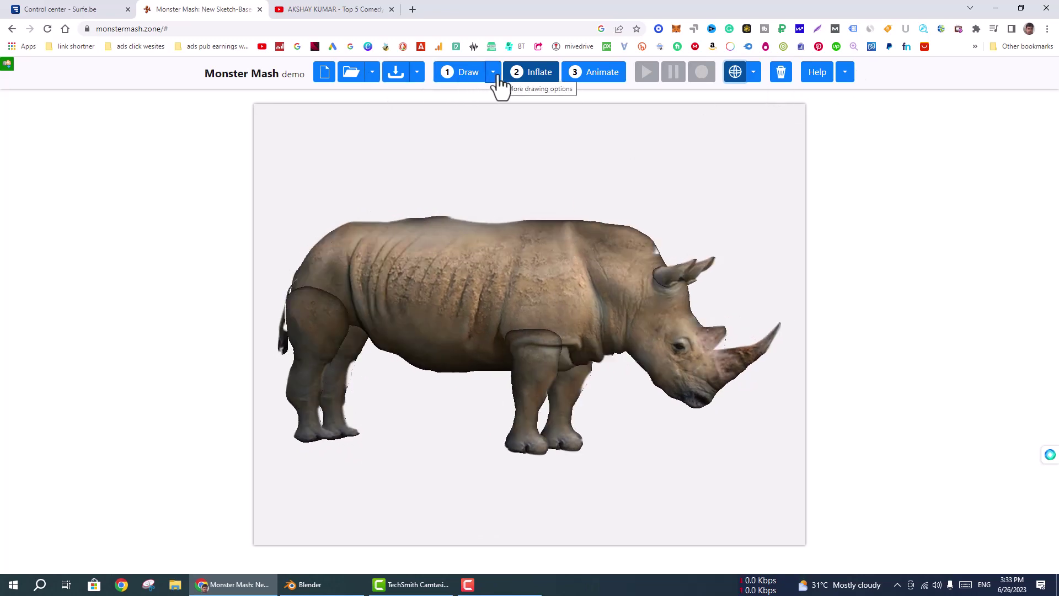
Switch to Animate mode and export the rhino animation as glTF
{"action": "left_click", "coordinate": [586, 86]}
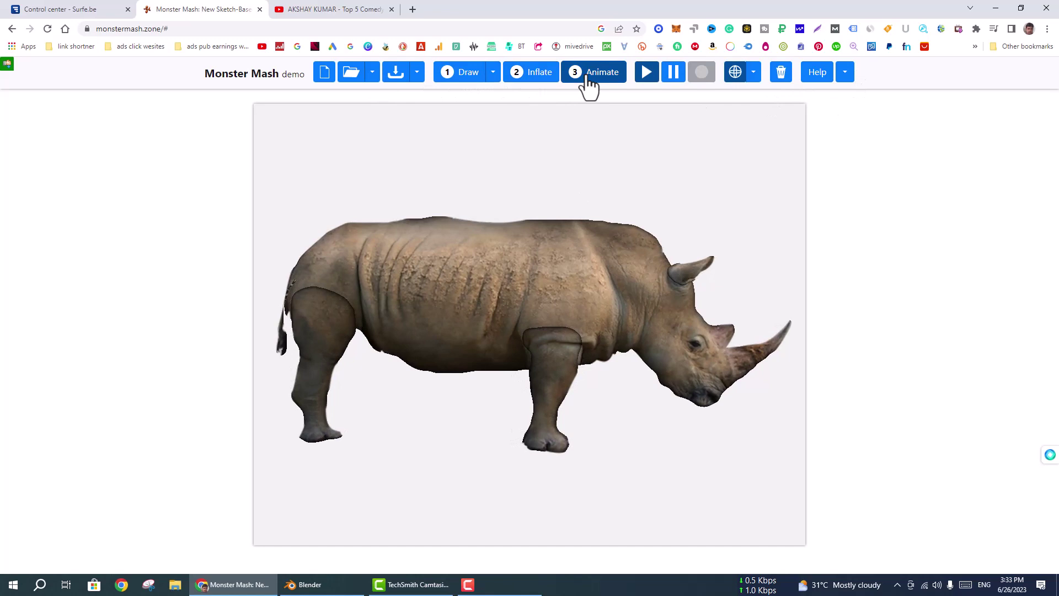
{"action": "left_click", "coordinate": [493, 77]}
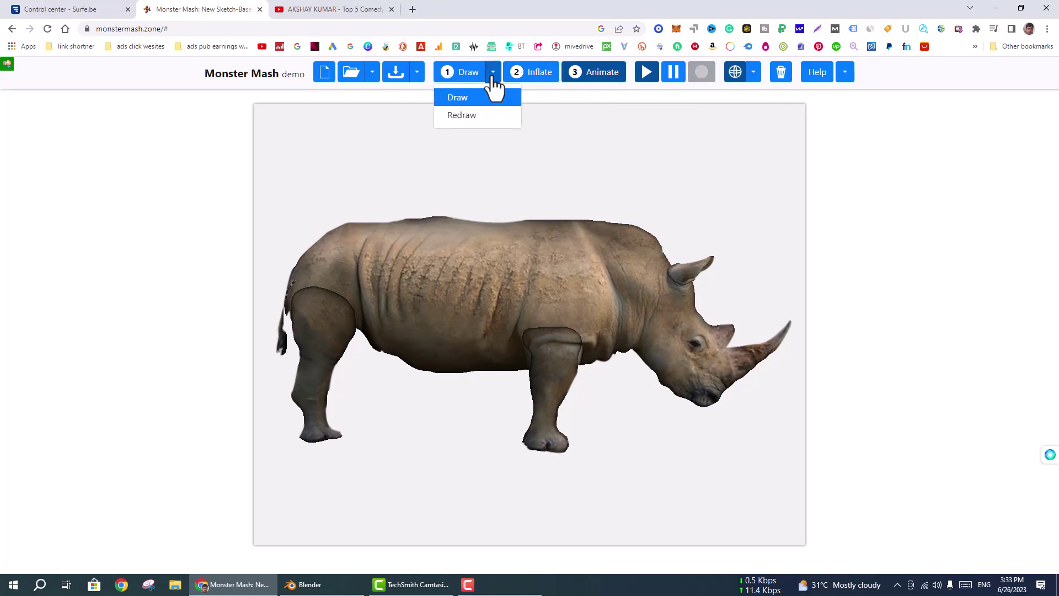
{"action": "left_click", "coordinate": [493, 77]}
{"action": "left_click", "coordinate": [417, 75]}
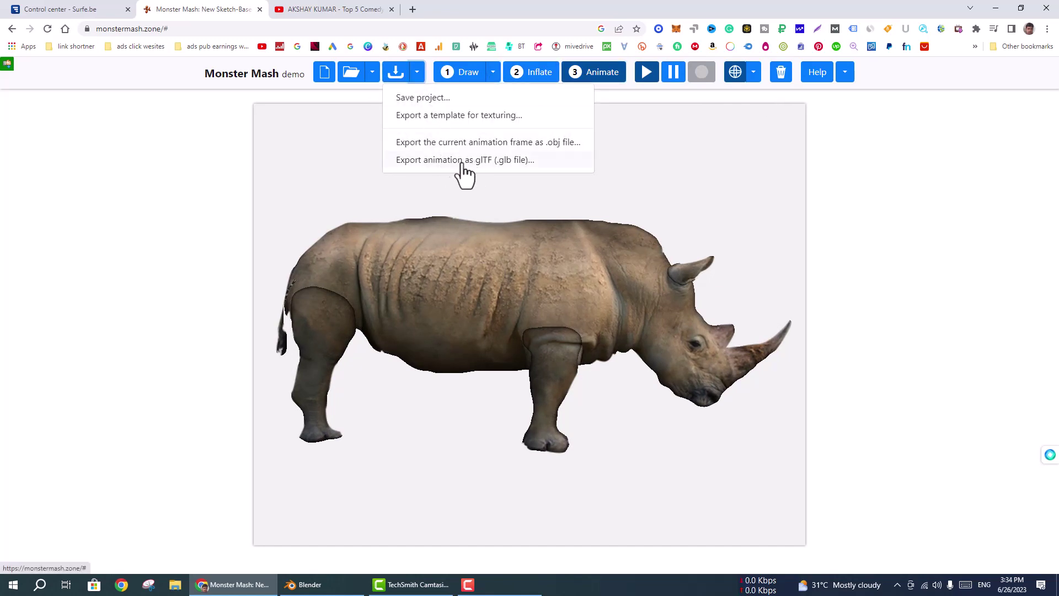
{"action": "left_click", "coordinate": [468, 162]}
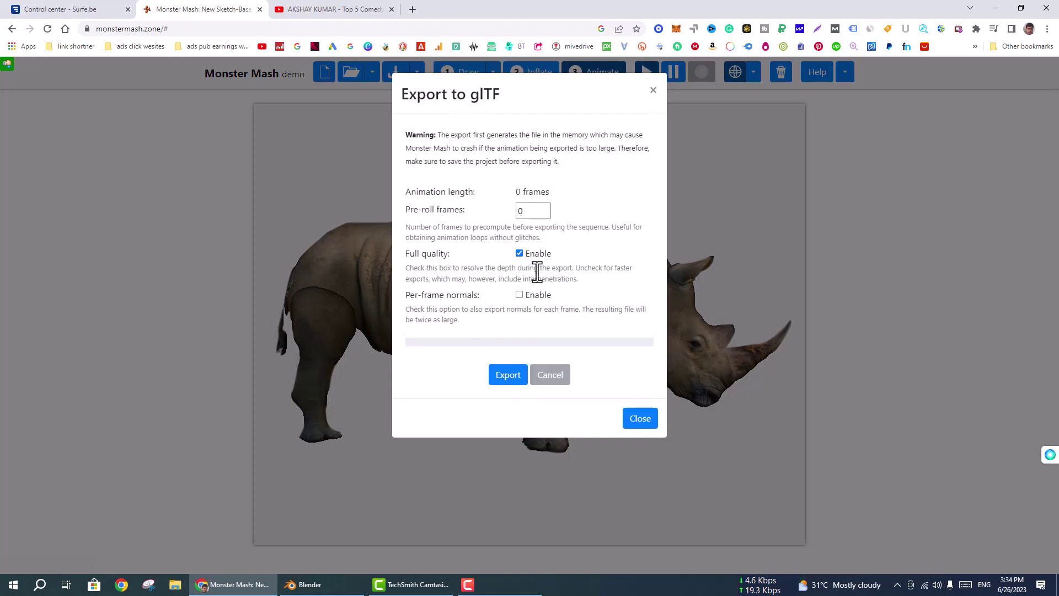
{"action": "left_click", "coordinate": [512, 382]}
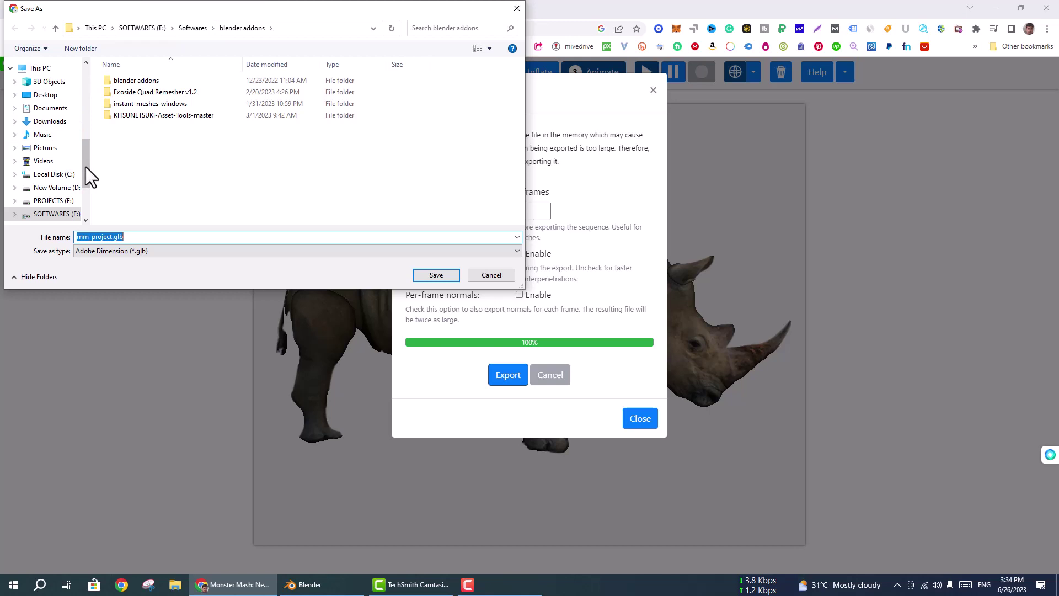
Create a mostermesh folder in LIBRARY (G:) animations and save mm_project.glb there
{"action": "mouse_move", "coordinate": [45, 141]}
{"action": "left_click", "coordinate": [53, 200]}
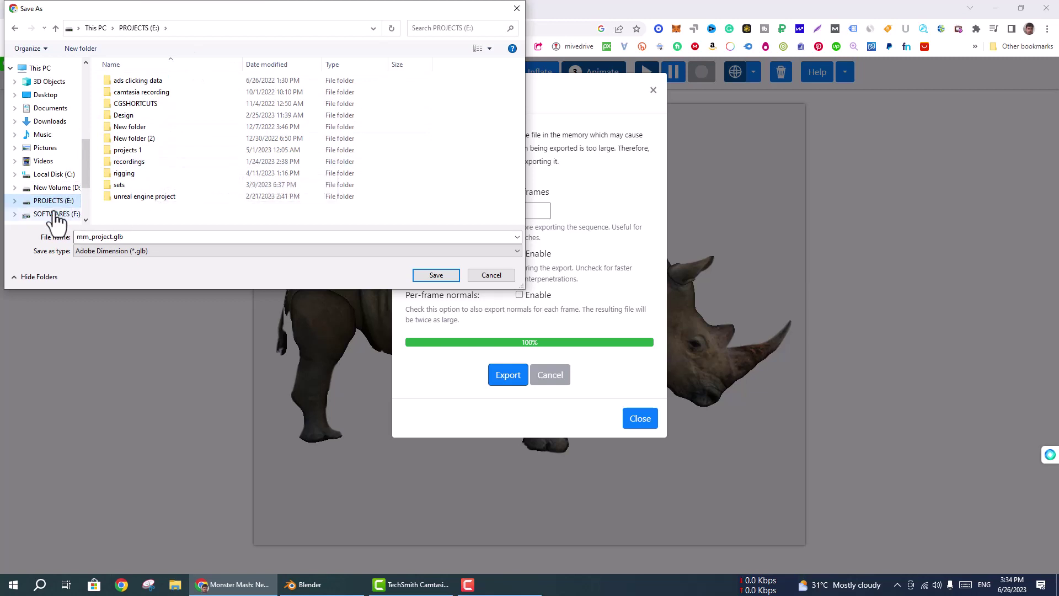
{"action": "scroll", "coordinate": [60, 217], "scroll_direction": "down", "scroll_amount": 1}
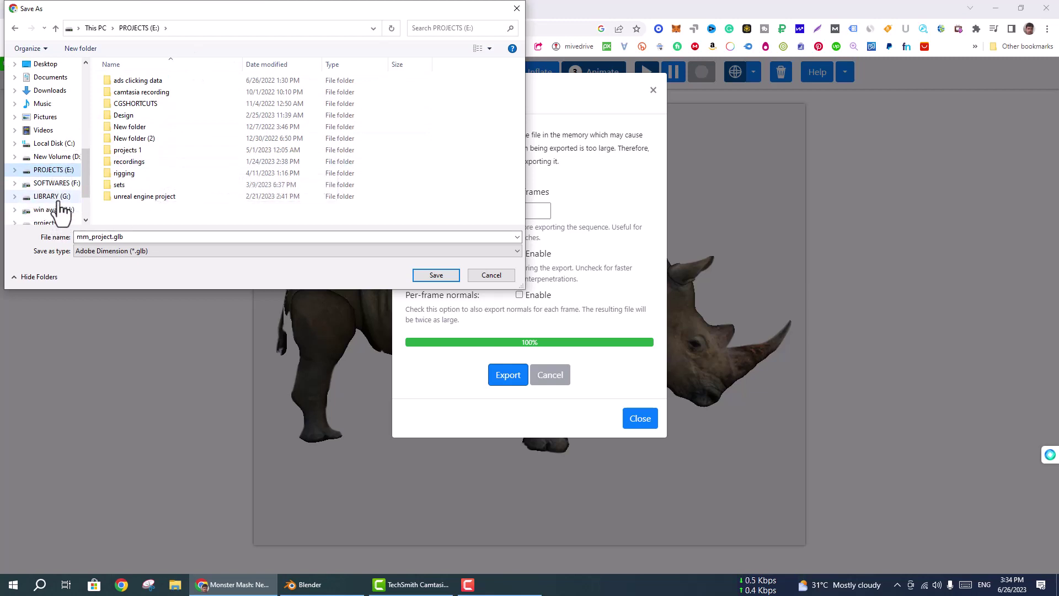
{"action": "left_click", "coordinate": [52, 198]}
{"action": "double_click", "coordinate": [160, 162]}
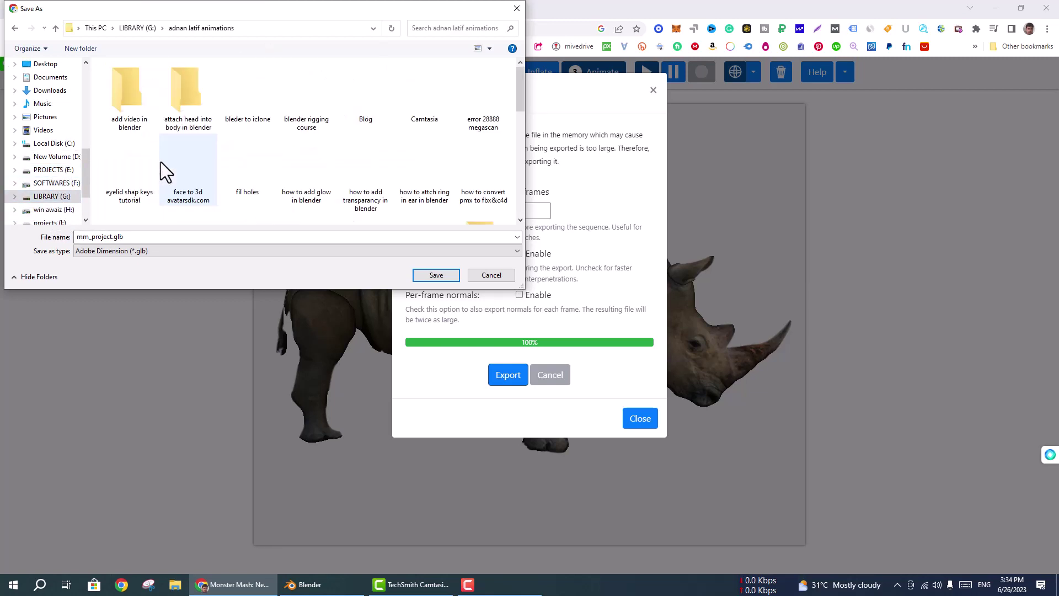
{"action": "left_click", "coordinate": [81, 49]}
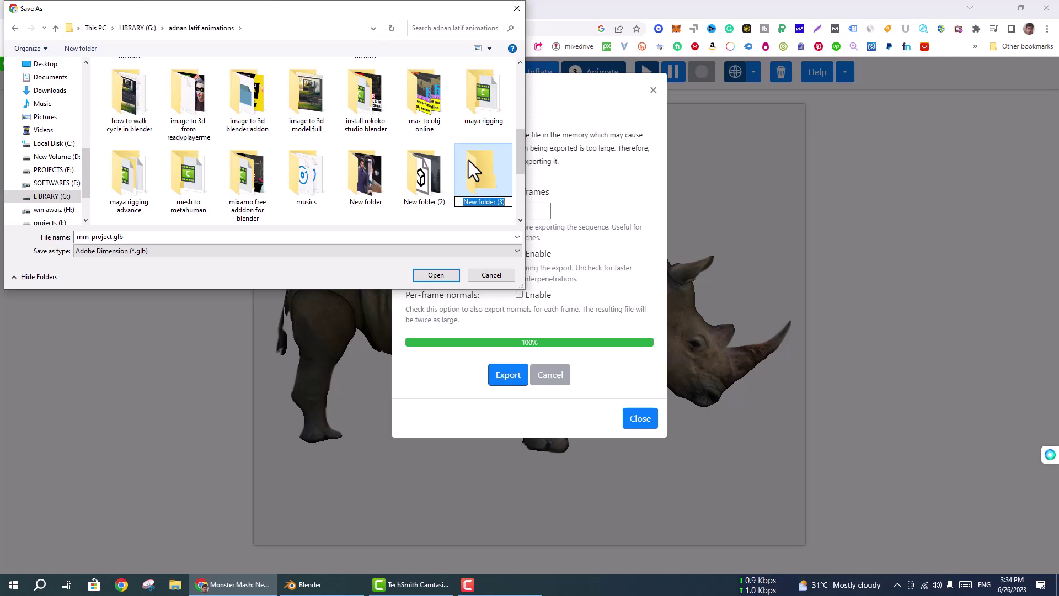
{"action": "key", "text": "BackSpace"}
{"action": "type", "text": "m"}
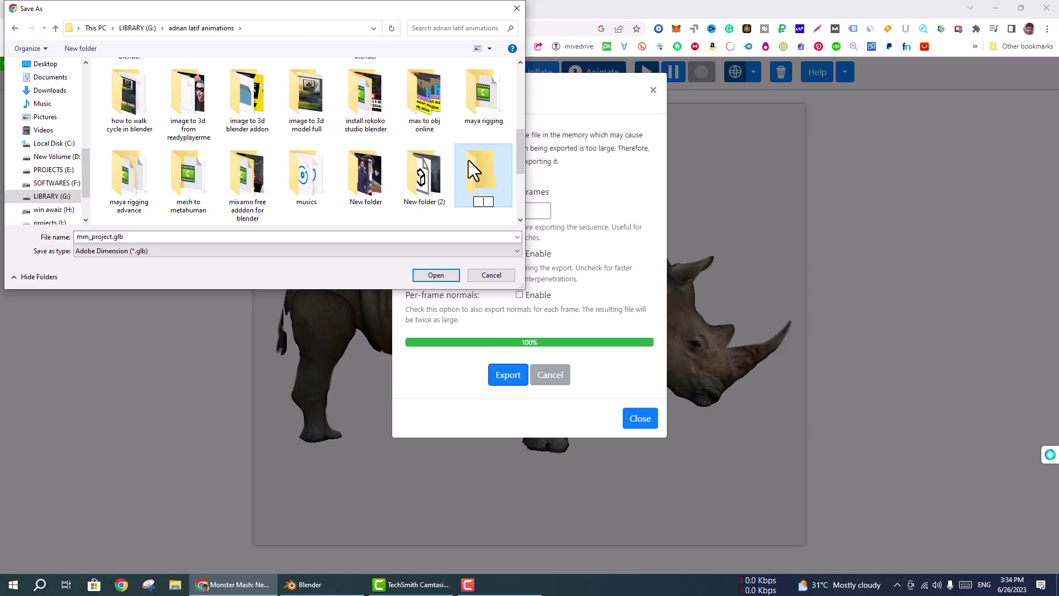
{"action": "type", "text": "osterm"}
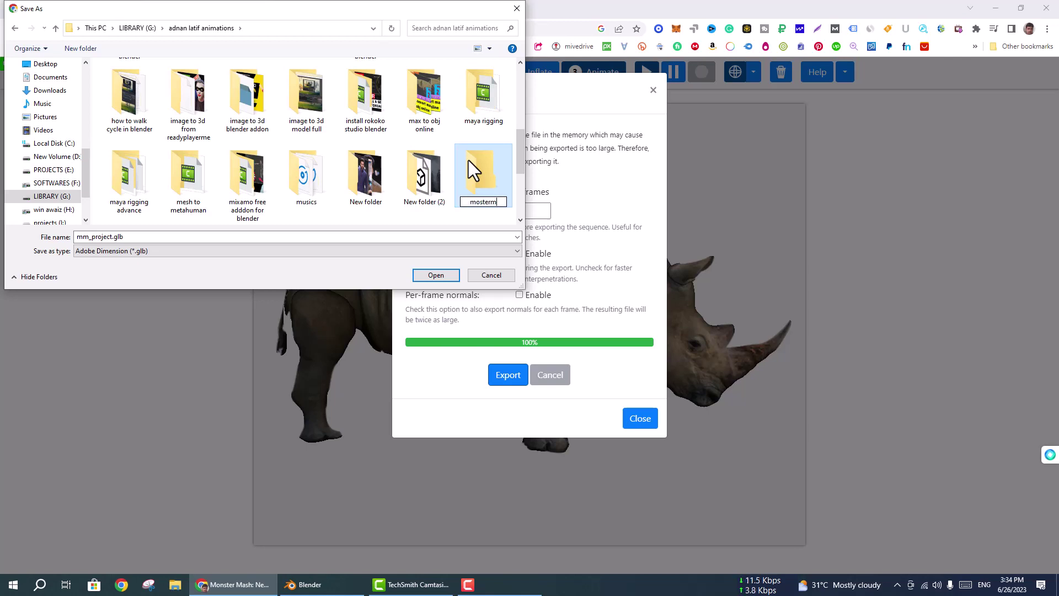
{"action": "type", "text": "esh"}
{"action": "key", "text": "Return"}
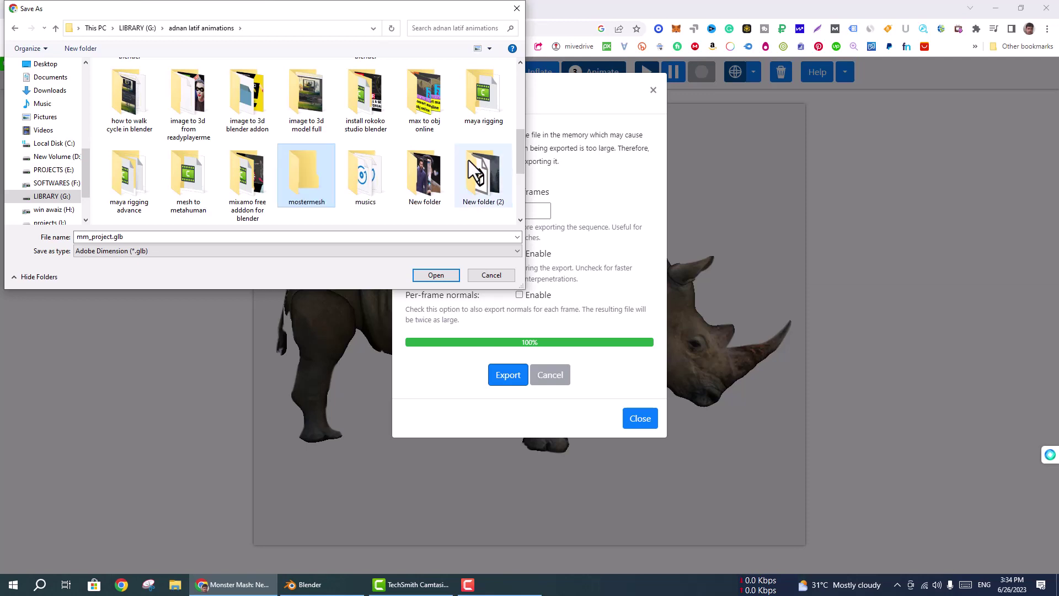
{"action": "double_click", "coordinate": [323, 174]}
{"action": "left_click", "coordinate": [437, 275]}
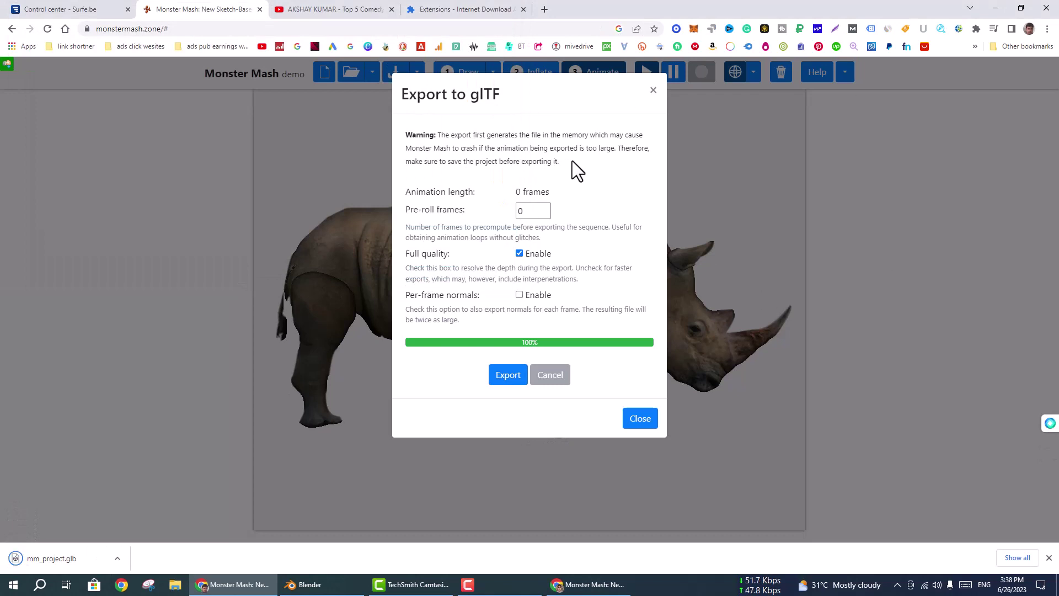
Close the export window, play the animation and rotate the rhino to other angles
{"action": "left_click", "coordinate": [641, 419]}
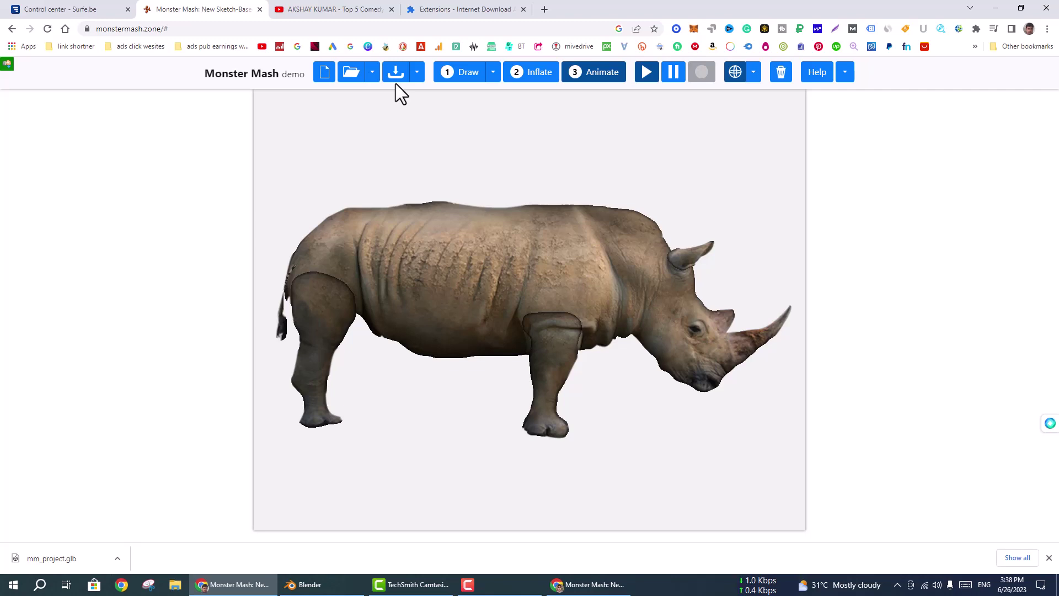
{"action": "left_click", "coordinate": [645, 79]}
{"action": "mouse_move", "coordinate": [545, 415]}
{"action": "right_mouse_down"}
{"action": "mouse_move", "coordinate": [596, 419]}
{"action": "mouse_move", "coordinate": [546, 410]}
{"action": "right_mouse_up"}
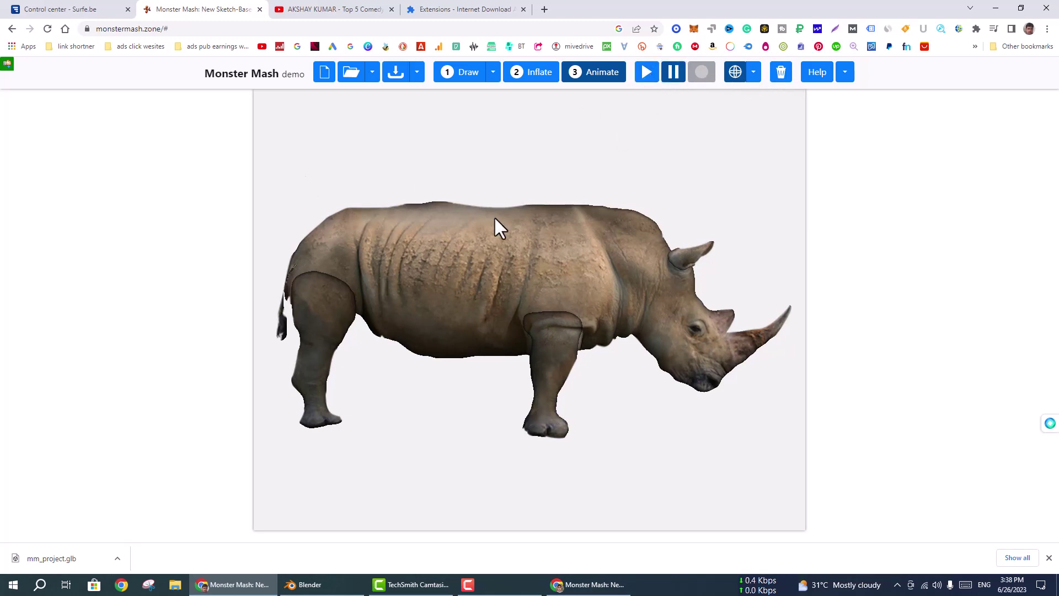
{"action": "mouse_move", "coordinate": [494, 216]}
{"action": "left_mouse_down"}
{"action": "mouse_move", "coordinate": [505, 240]}
{"action": "mouse_move", "coordinate": [456, 253]}
{"action": "mouse_move", "coordinate": [492, 218]}
{"action": "left_mouse_up"}
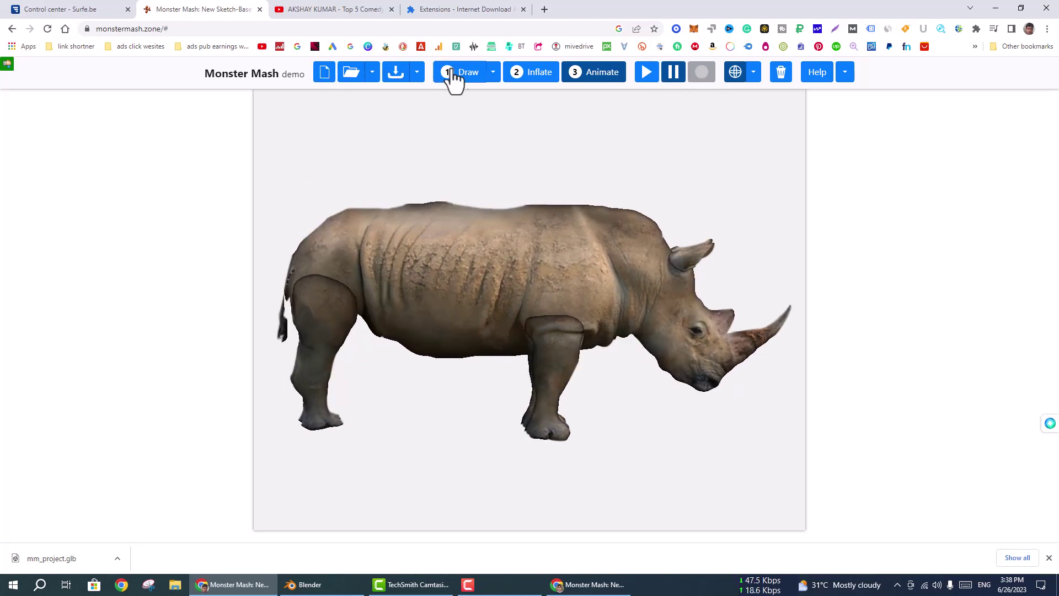
Close both Monster Mash browser windows to reveal the desktop
{"action": "left_click", "coordinate": [604, 71]}
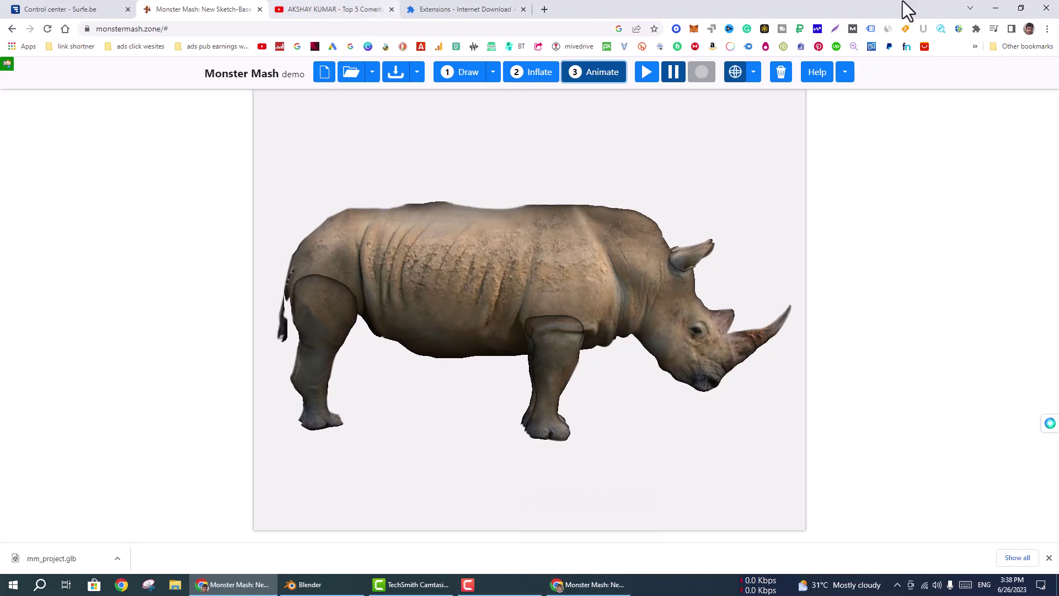
{"action": "left_click", "coordinate": [992, 2]}
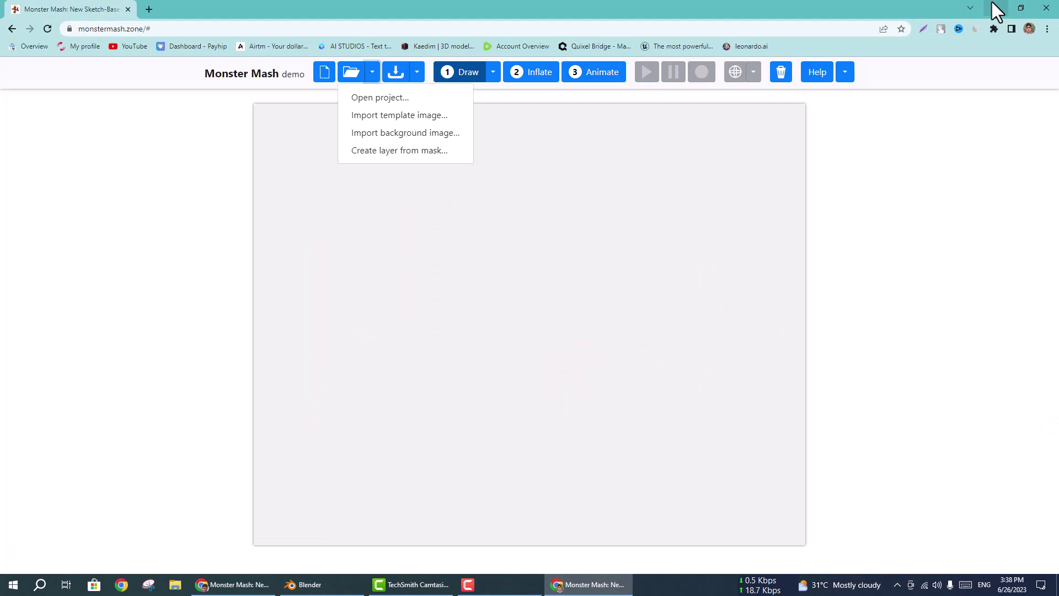
{"action": "left_click", "coordinate": [1043, 8]}
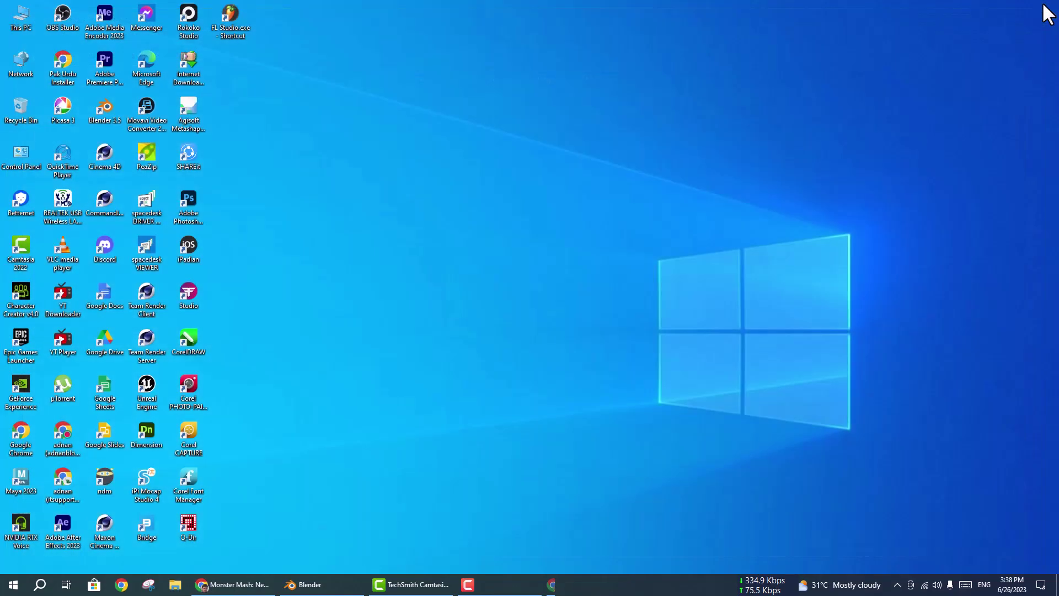
Restore Blender and delete the default cube, camera and light via the Outliner
{"action": "left_click", "coordinate": [286, 588]}
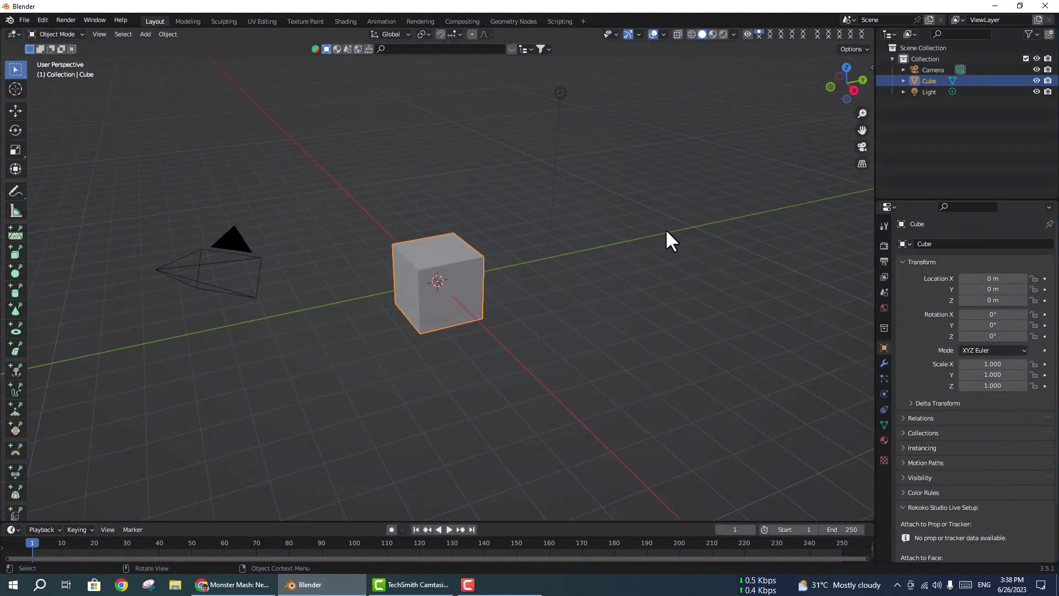
{"action": "key", "text": "a"}
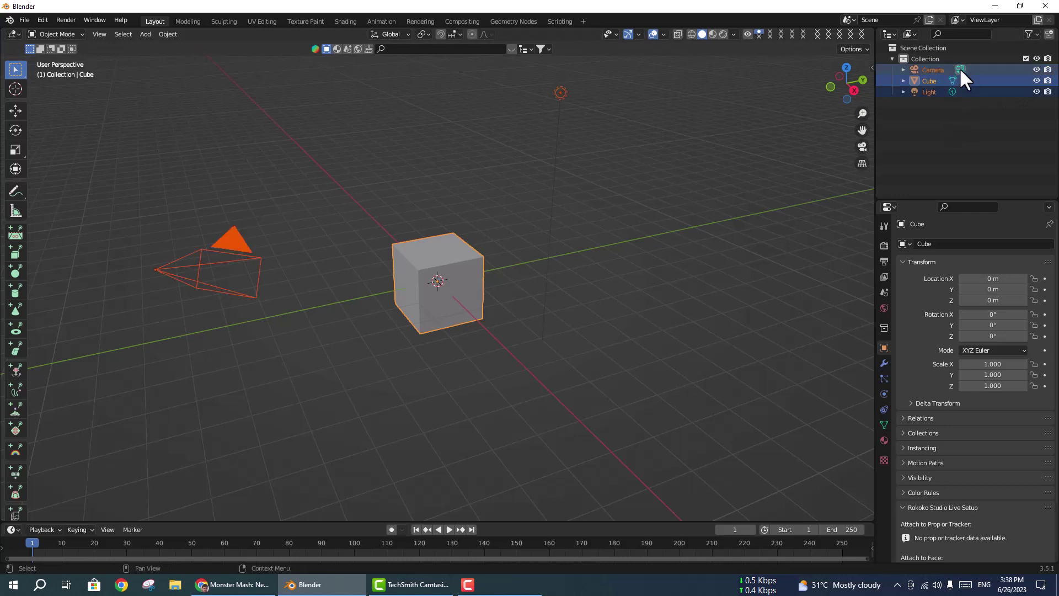
{"action": "right_click", "coordinate": [933, 71]}
{"action": "mouse_move", "coordinate": [890, 197]}
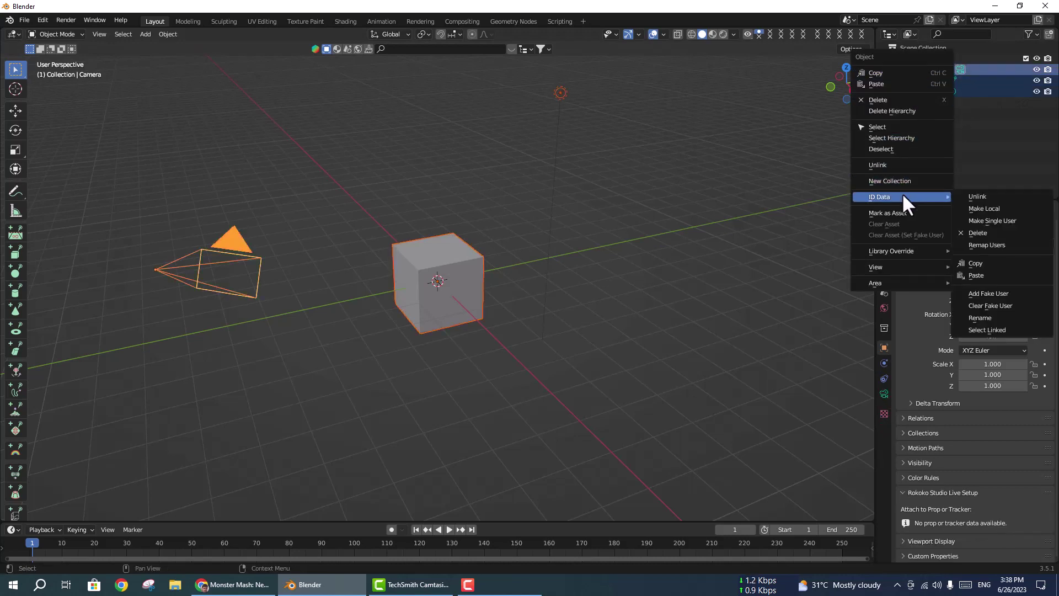
{"action": "left_click", "coordinate": [896, 101]}
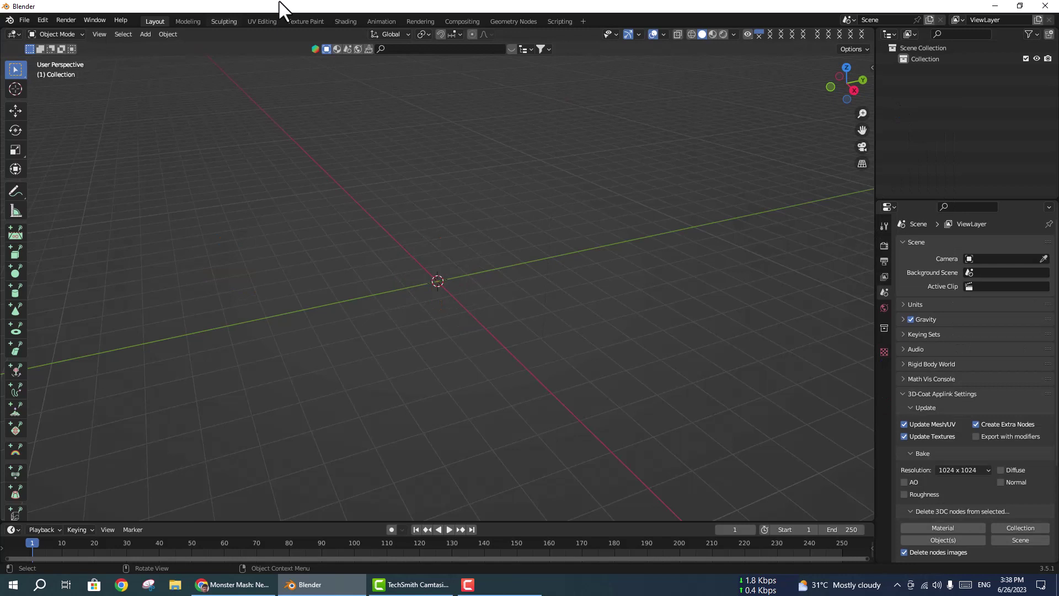
{"action": "left_click", "coordinate": [25, 20]}
{"action": "mouse_move", "coordinate": [42, 195]}
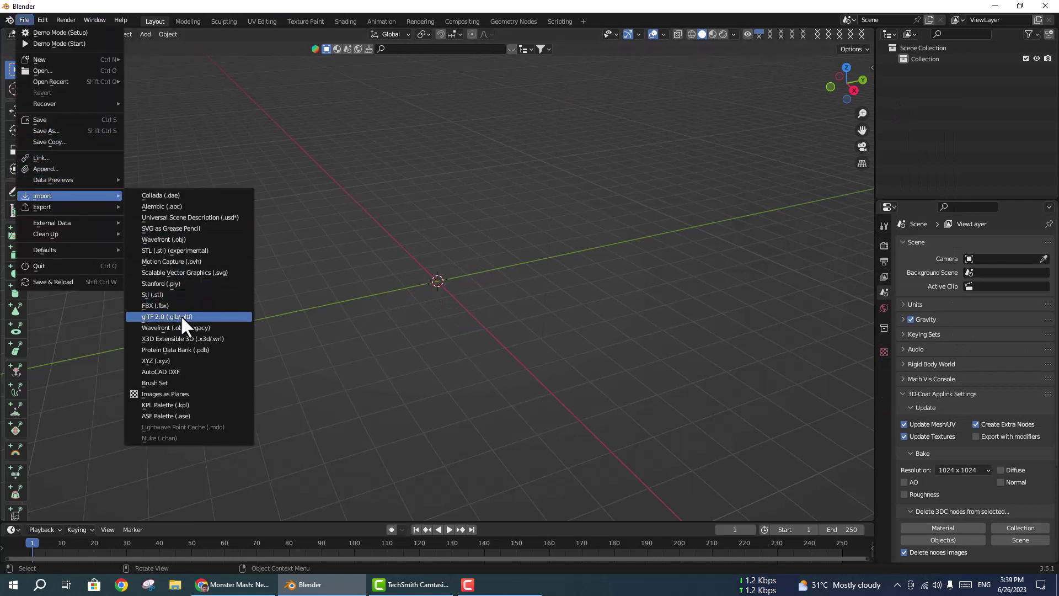
Import mm_project.glb from G:\adnan latif animations\mostermesh as a glTF 2.0 model
{"action": "left_click", "coordinate": [182, 316]}
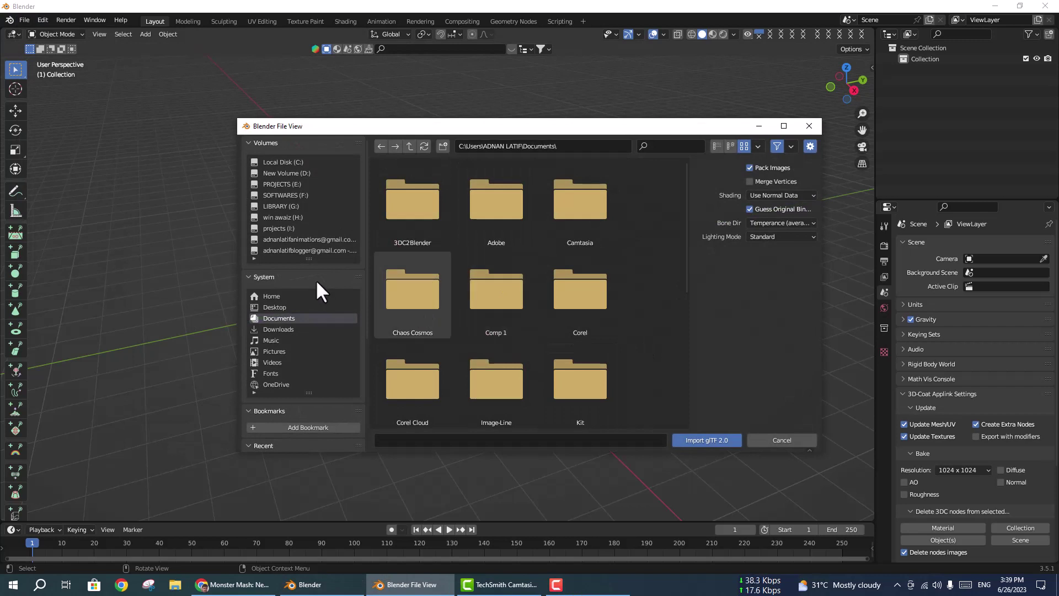
{"action": "scroll", "coordinate": [316, 281], "scroll_direction": "down", "scroll_amount": 4}
{"action": "scroll", "coordinate": [313, 317], "scroll_direction": "down", "scroll_amount": 2}
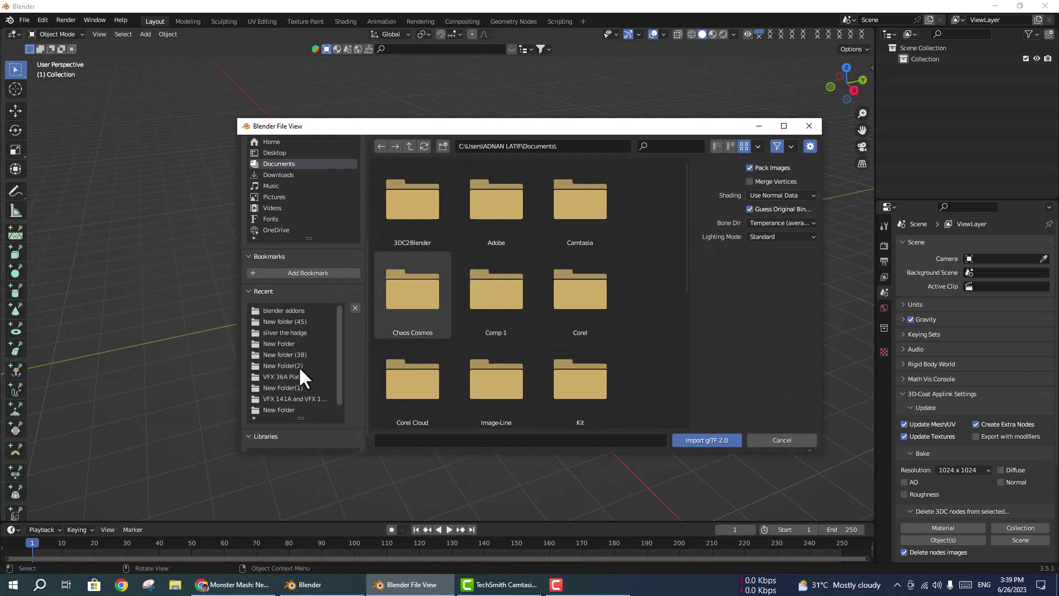
{"action": "scroll", "coordinate": [313, 368], "scroll_direction": "down", "scroll_amount": 1}
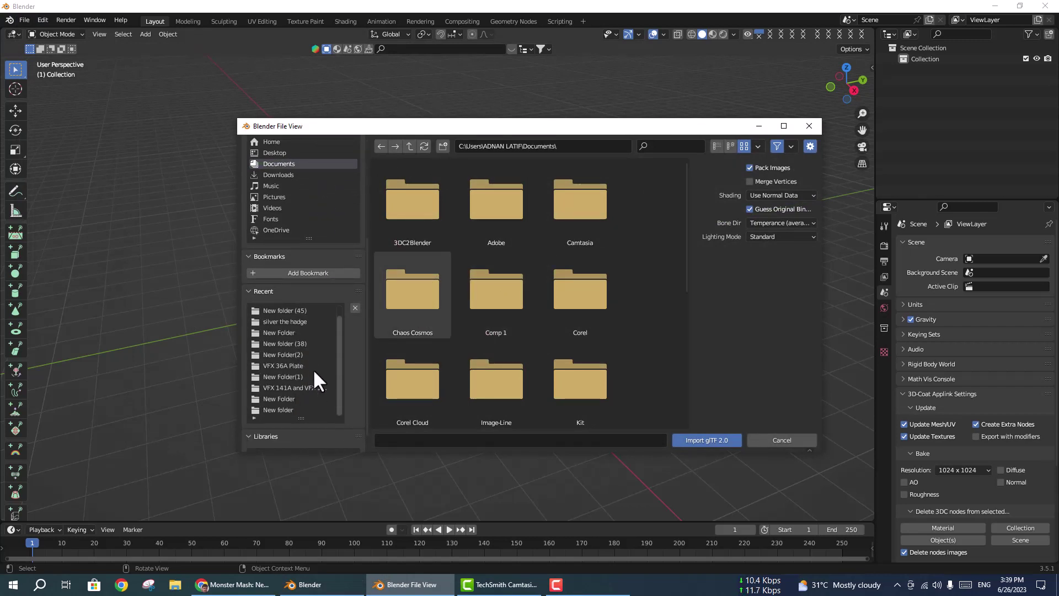
{"action": "scroll", "coordinate": [331, 306], "scroll_direction": "up", "scroll_amount": 3}
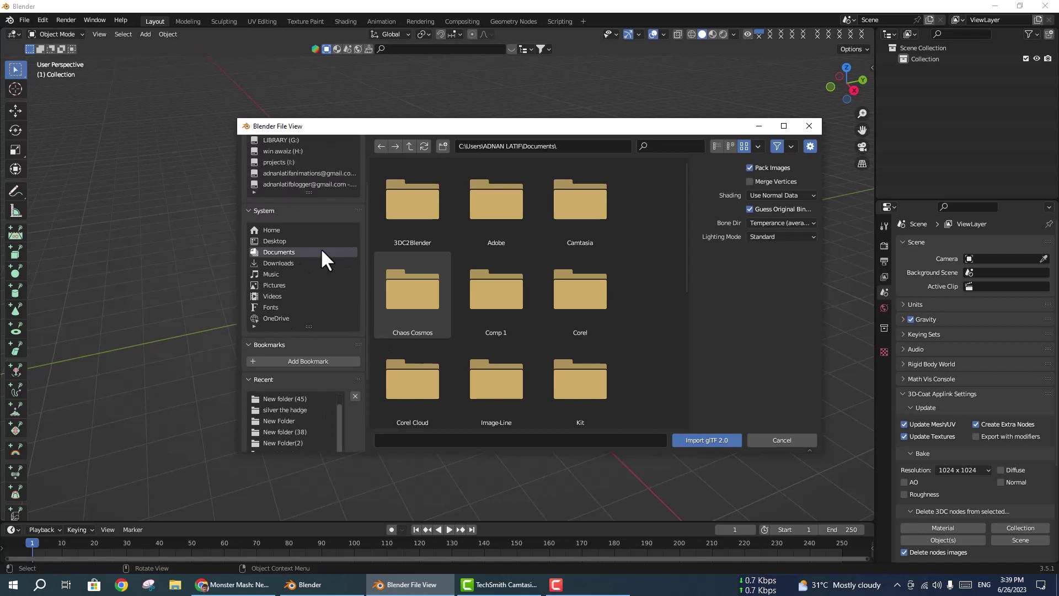
{"action": "left_click", "coordinate": [282, 141]}
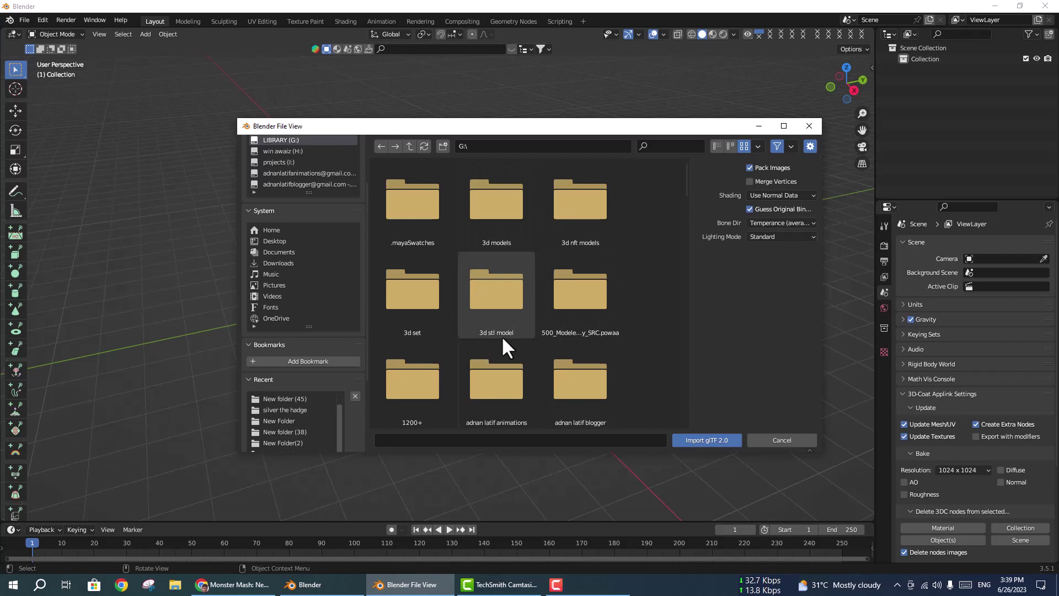
{"action": "left_click", "coordinate": [496, 387]}
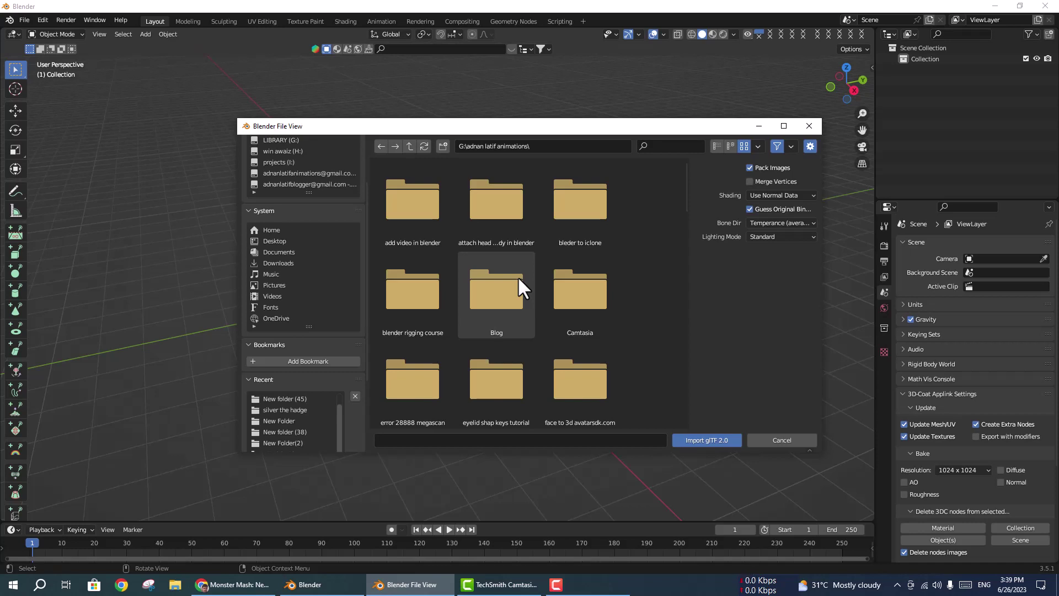
{"action": "scroll", "coordinate": [518, 276], "scroll_direction": "down", "scroll_amount": 1}
{"action": "scroll", "coordinate": [516, 275], "scroll_direction": "down", "scroll_amount": 1}
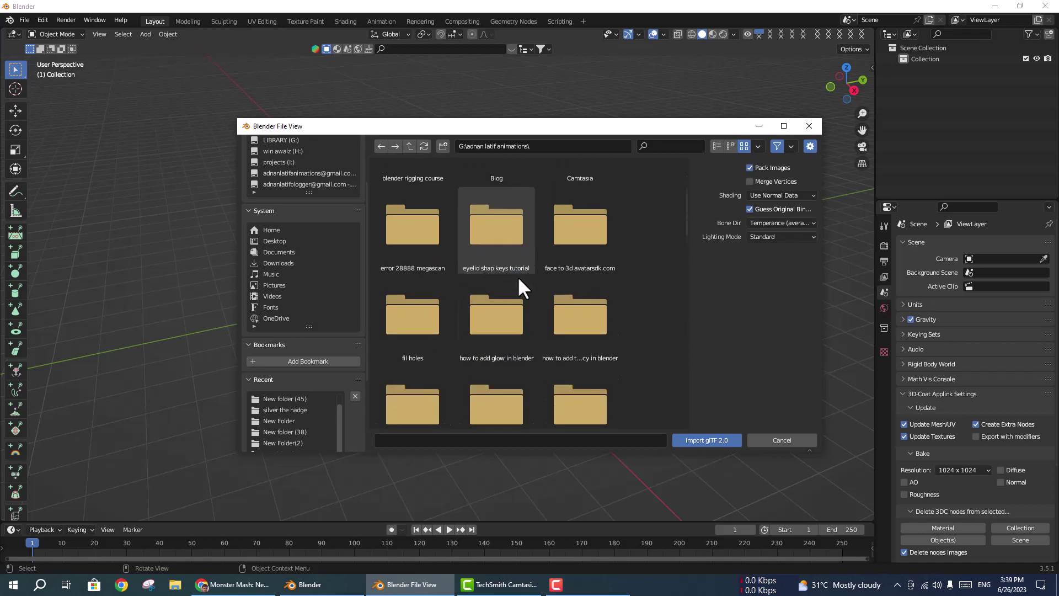
{"action": "scroll", "coordinate": [517, 276], "scroll_direction": "down", "scroll_amount": 1}
{"action": "scroll", "coordinate": [517, 275], "scroll_direction": "down", "scroll_amount": 1}
{"action": "scroll", "coordinate": [518, 278], "scroll_direction": "down", "scroll_amount": 1}
{"action": "scroll", "coordinate": [518, 278], "scroll_direction": "down", "scroll_amount": 1}
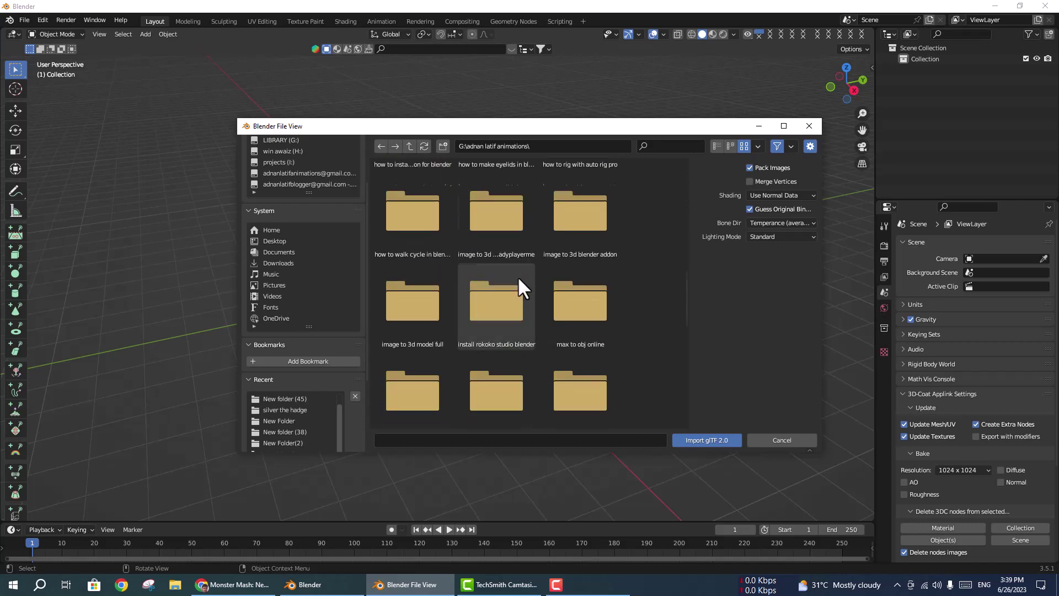
{"action": "scroll", "coordinate": [519, 278], "scroll_direction": "down", "scroll_amount": 1}
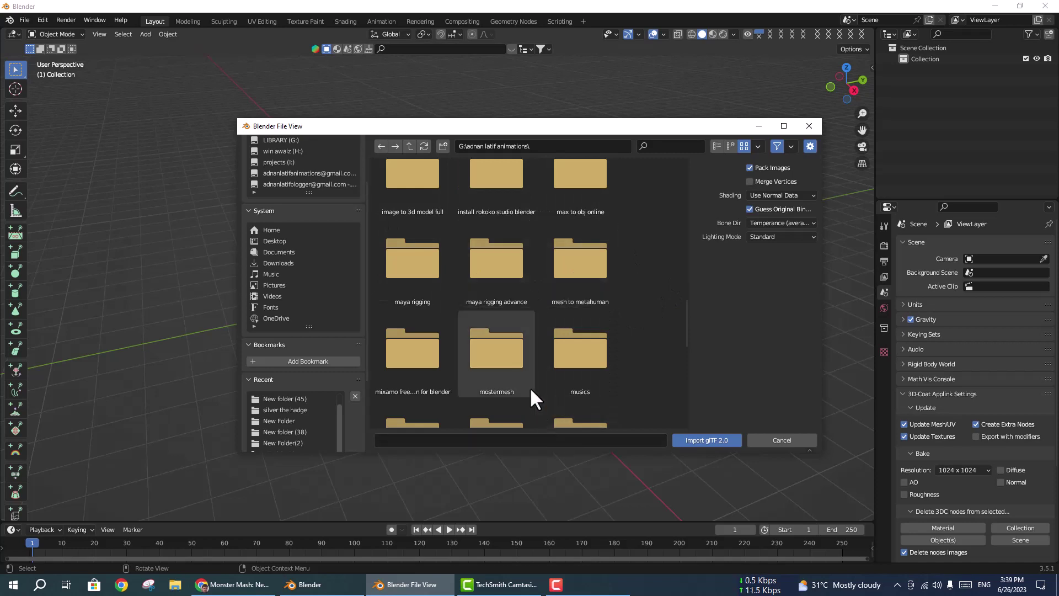
{"action": "left_click", "coordinate": [514, 364]}
{"action": "left_click", "coordinate": [429, 198]}
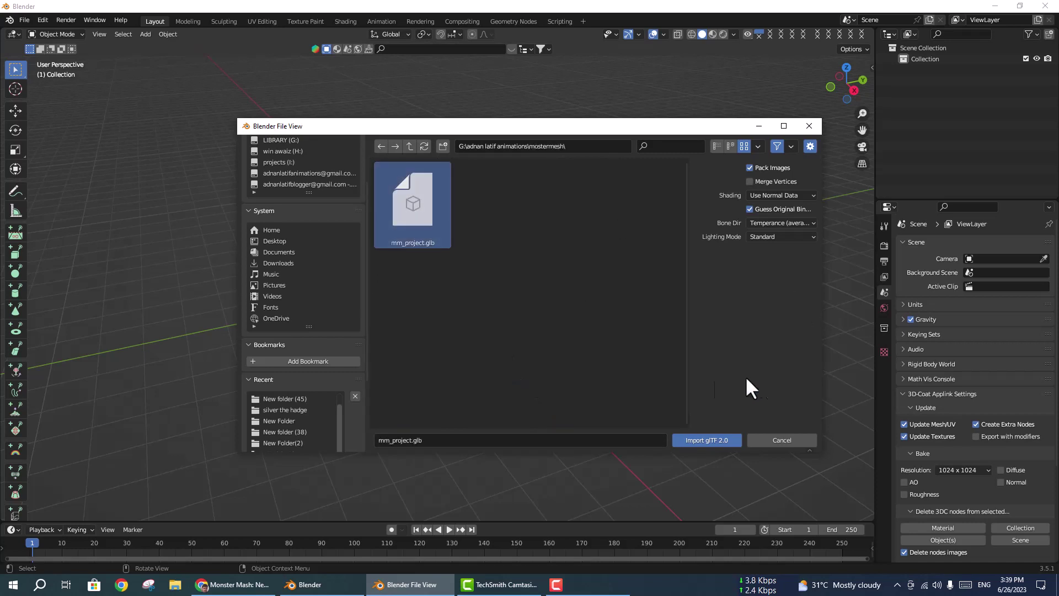
{"action": "left_click", "coordinate": [730, 436]}
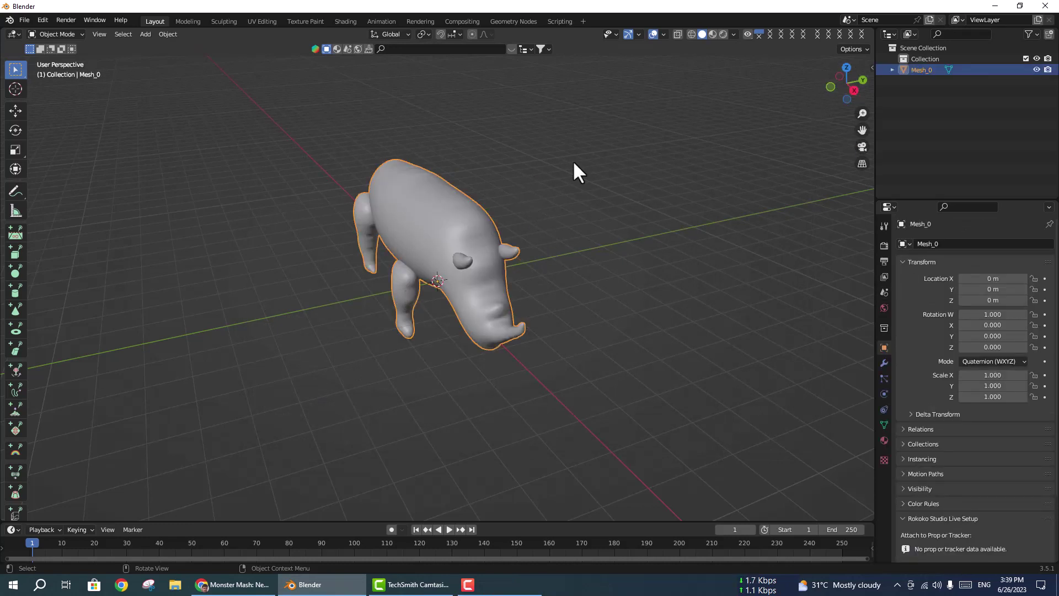
Orbit to a side view of the rhino and set viewport shading color to Texture
{"action": "middle_click_drag", "start_coordinate": [559, 174], "coordinate": [649, 145]}
{"action": "scroll", "coordinate": [489, 195], "scroll_direction": "up", "scroll_amount": 2}
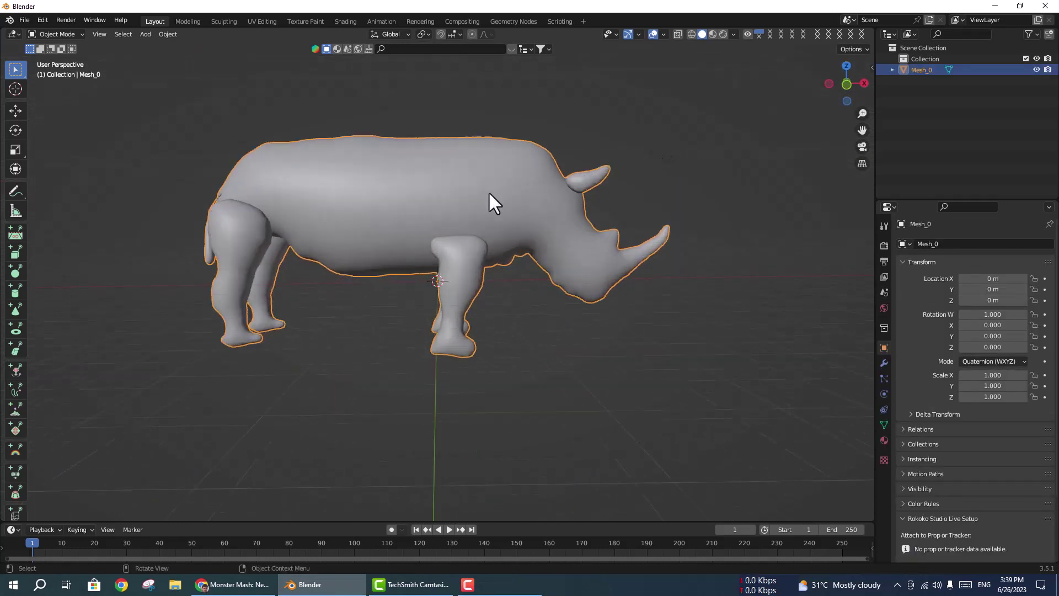
{"action": "left_click_drag", "start_coordinate": [862, 130], "coordinate": [875, 170]}
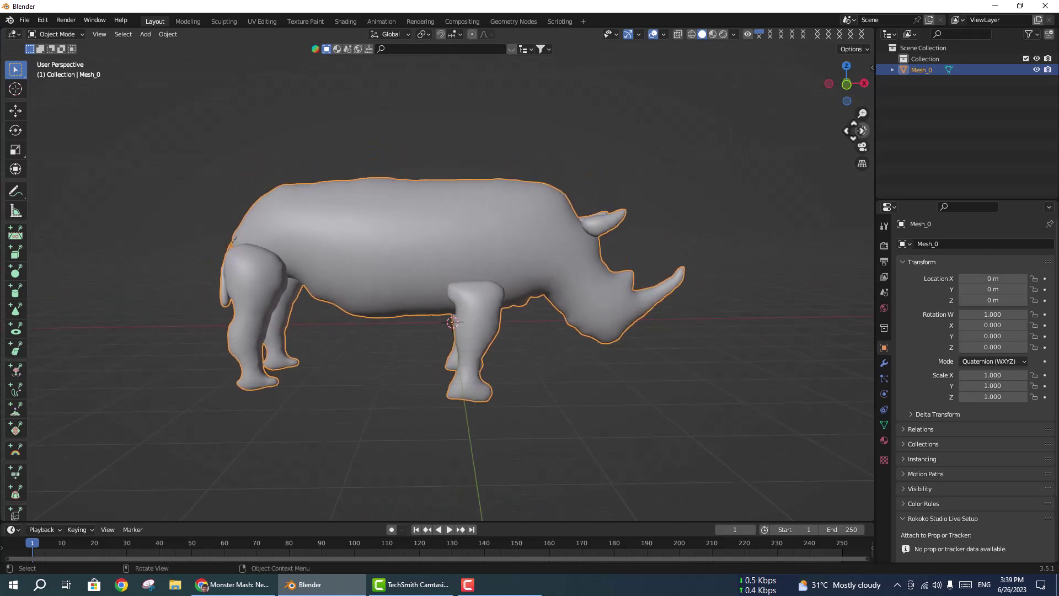
{"action": "left_click", "coordinate": [734, 34]}
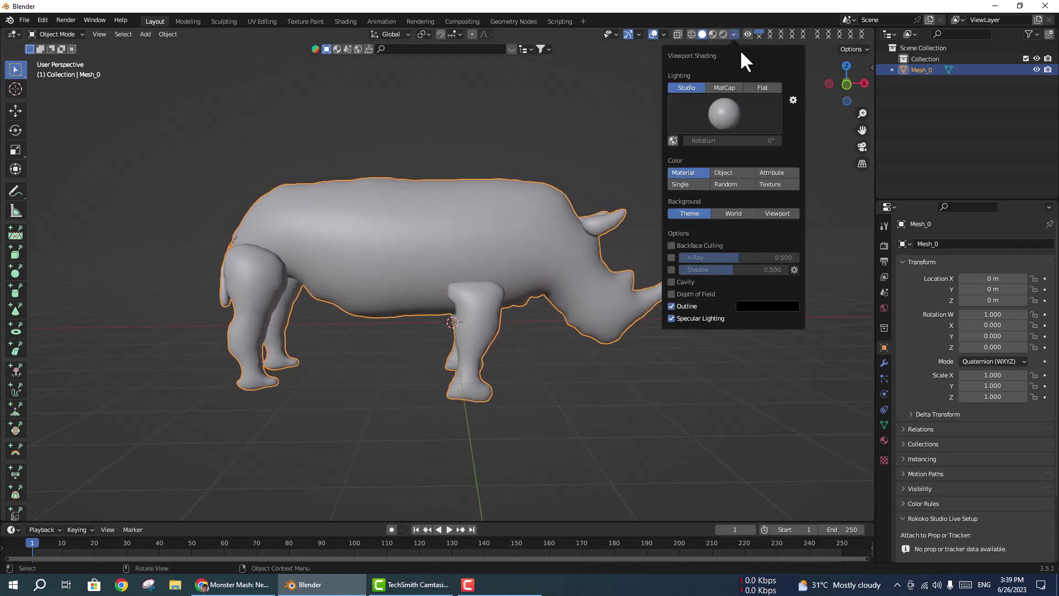
{"action": "left_click", "coordinate": [763, 183]}
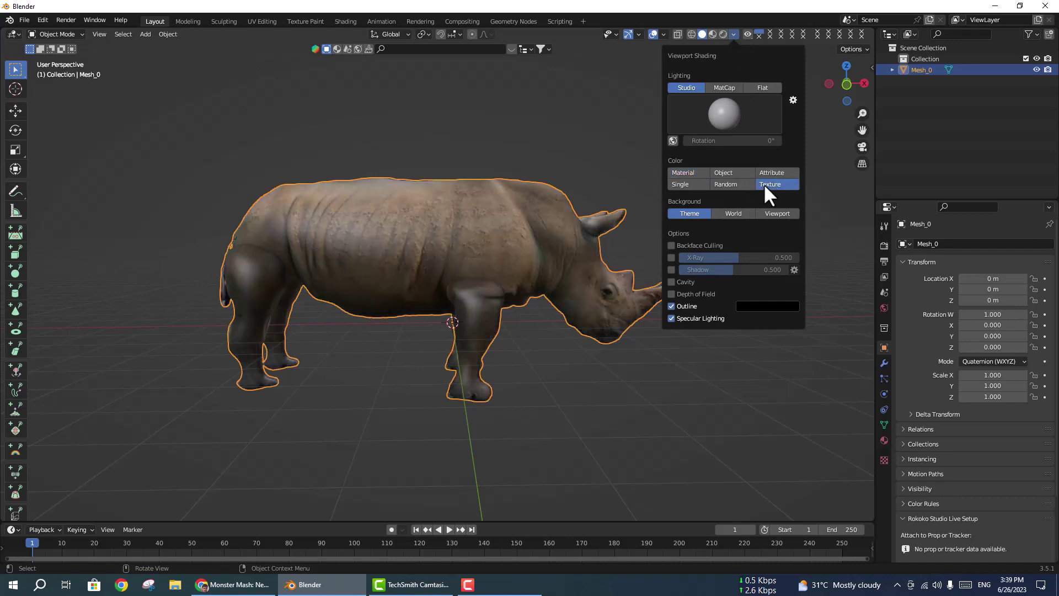
Reselect the rhino, try Material Preview shading, then go back to Solid
{"action": "left_click", "coordinate": [560, 410]}
{"action": "left_click", "coordinate": [484, 316]}
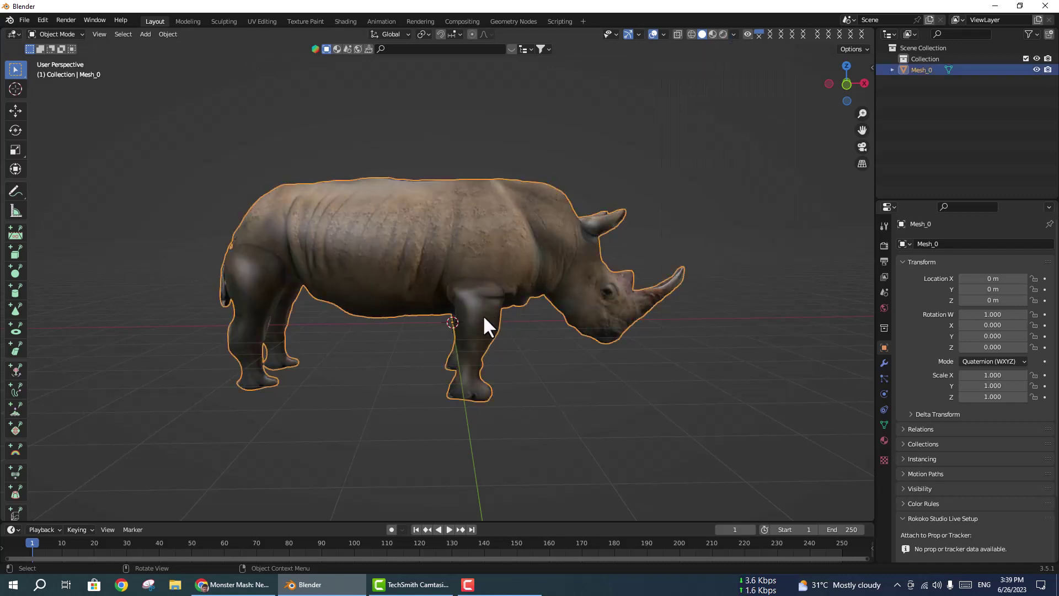
{"action": "left_click", "coordinate": [713, 34]}
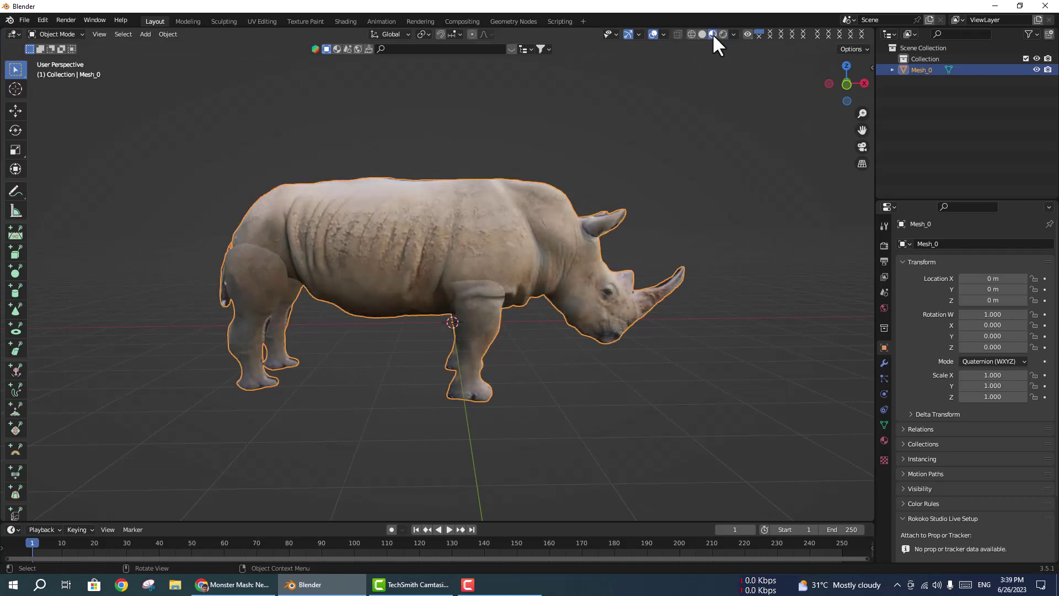
{"action": "left_click", "coordinate": [702, 33]}
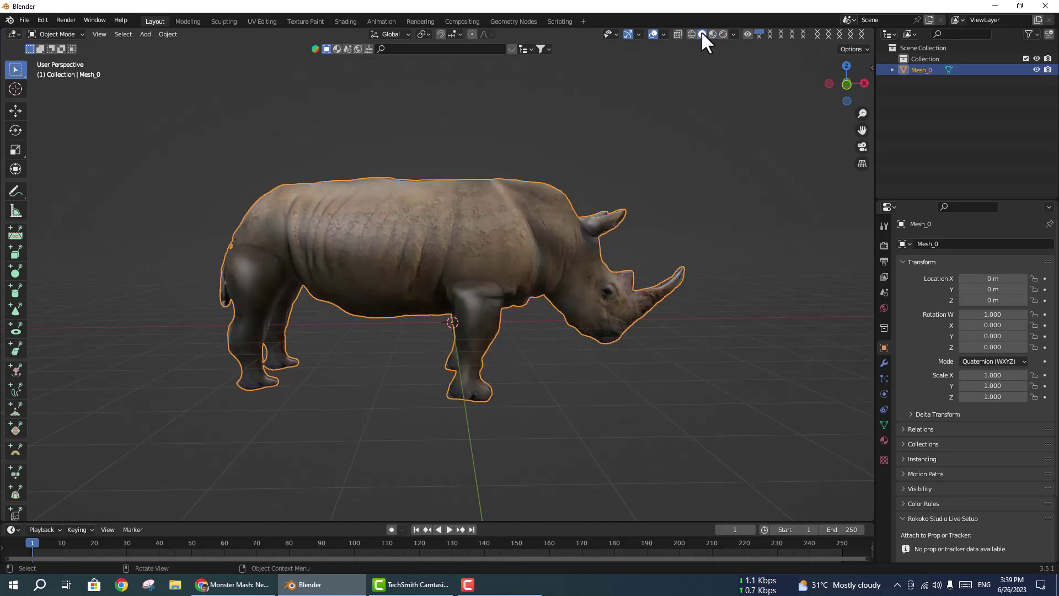
{"action": "scroll", "coordinate": [494, 287], "scroll_direction": "up", "scroll_amount": 3}
{"action": "scroll", "coordinate": [494, 287], "scroll_direction": "down", "scroll_amount": 1}
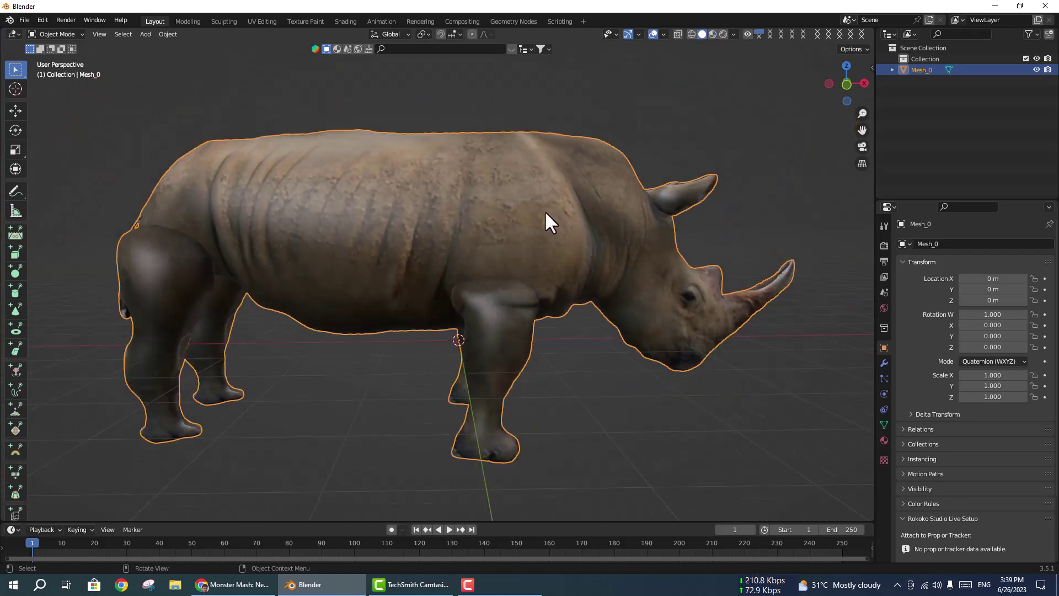
Enter Edit Mode, deselect the whole mesh and switch to face selection
{"action": "left_click", "coordinate": [76, 35]}
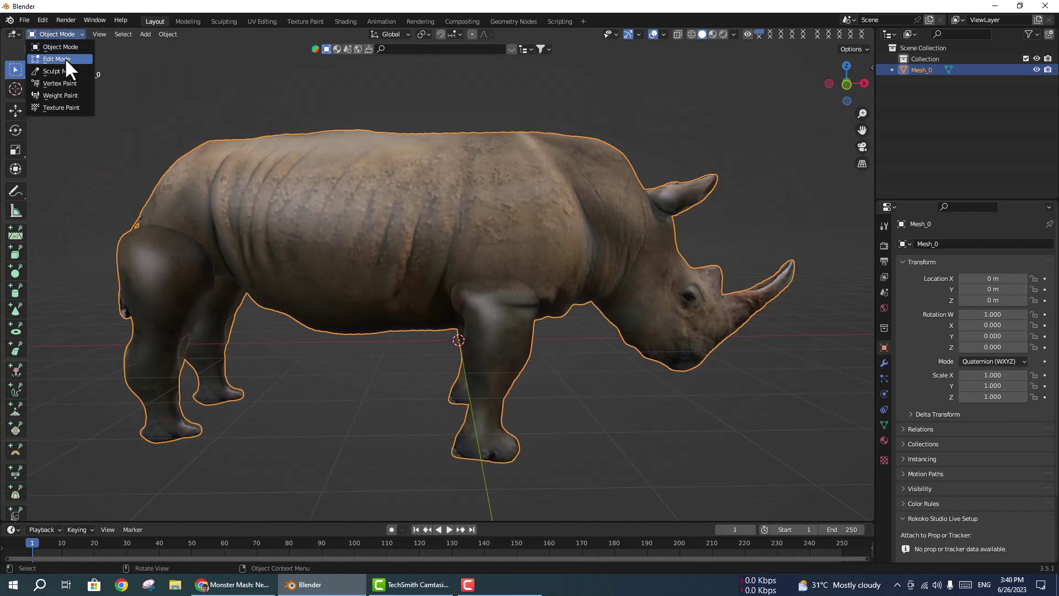
{"action": "left_click", "coordinate": [65, 58]}
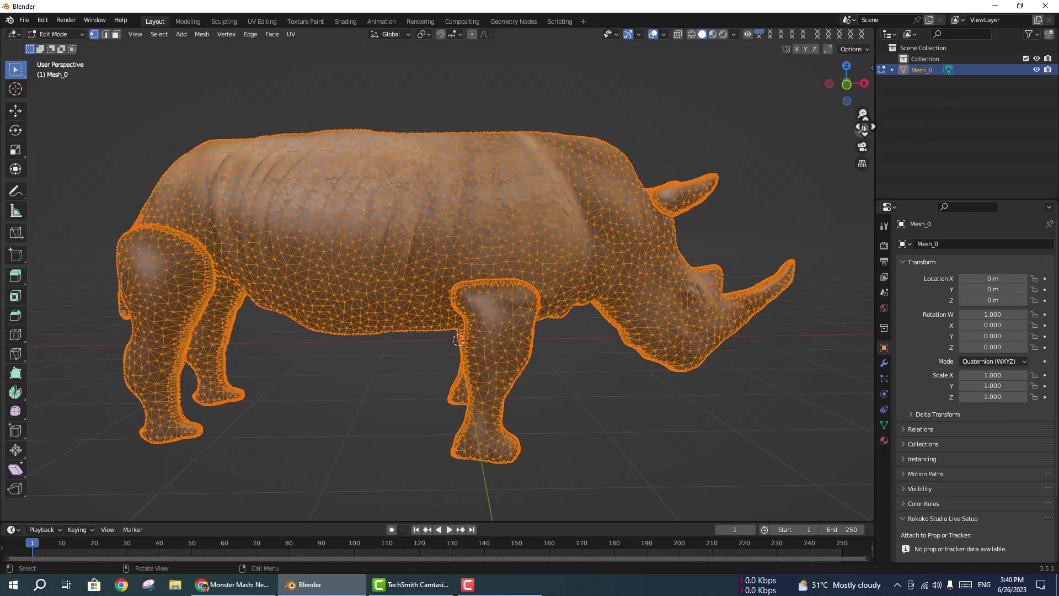
{"action": "left_click_drag", "start_coordinate": [863, 125], "coordinate": [499, 357]}
{"action": "left_click", "coordinate": [499, 357]}
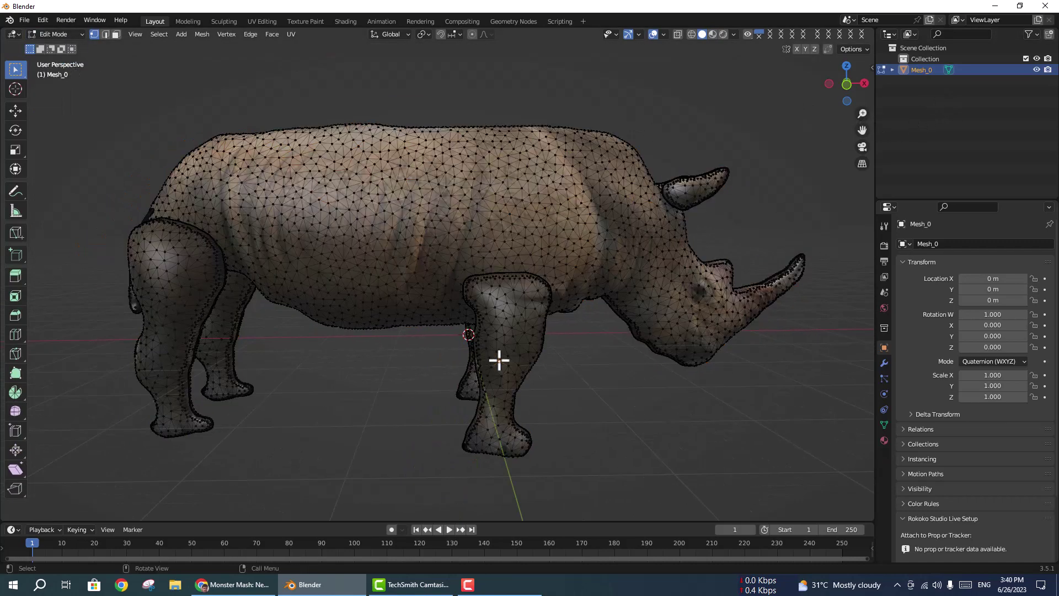
{"action": "left_click", "coordinate": [117, 36]}
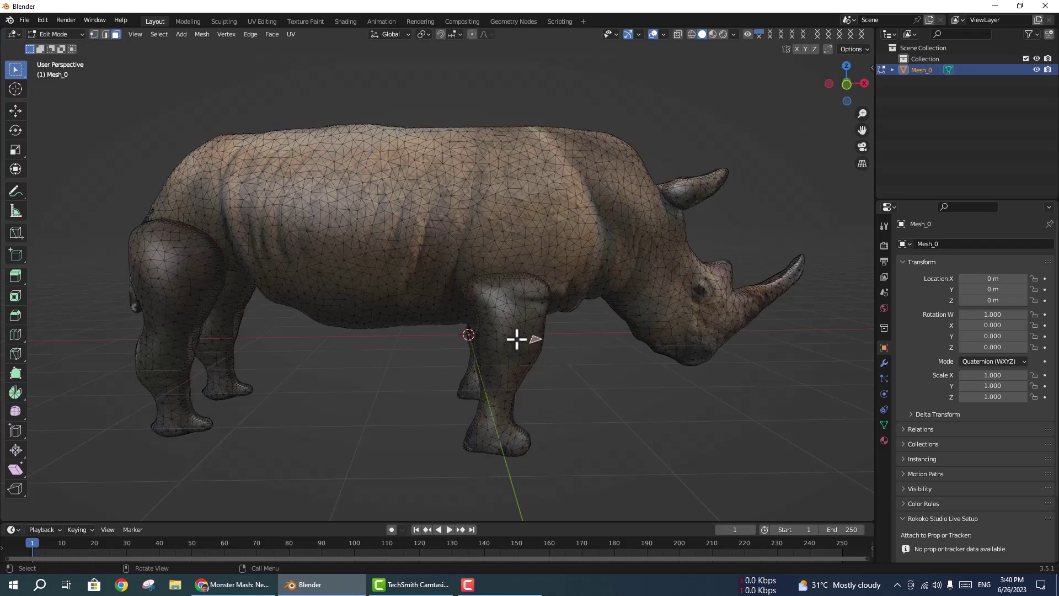
Select the linked front leg piece and slide it sideways along X
{"action": "key", "text": "l"}
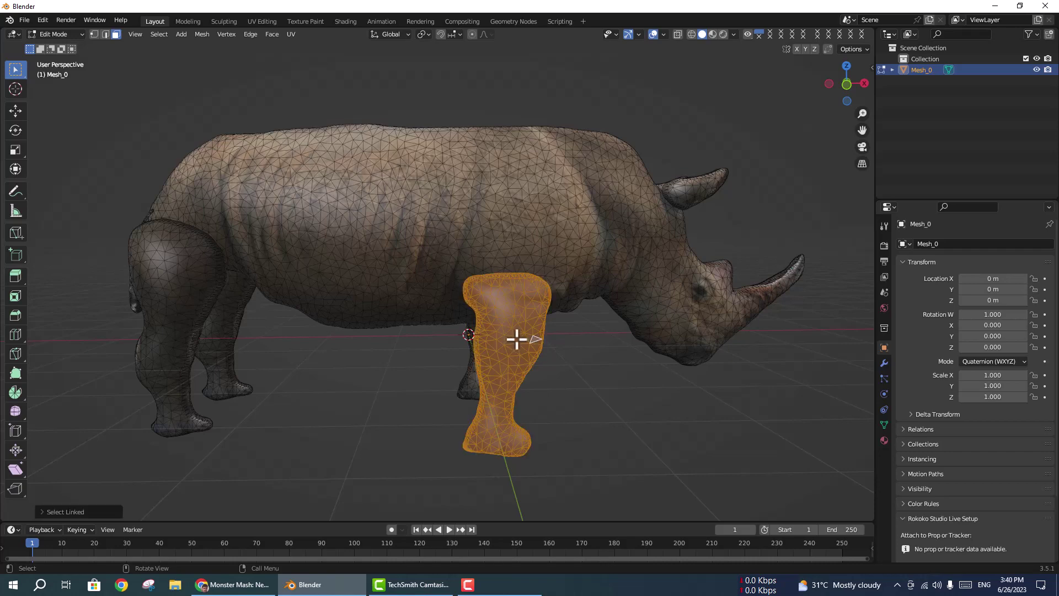
{"action": "middle_click_drag", "start_coordinate": [514, 154], "coordinate": [624, 152]}
{"action": "left_click", "coordinate": [16, 110]}
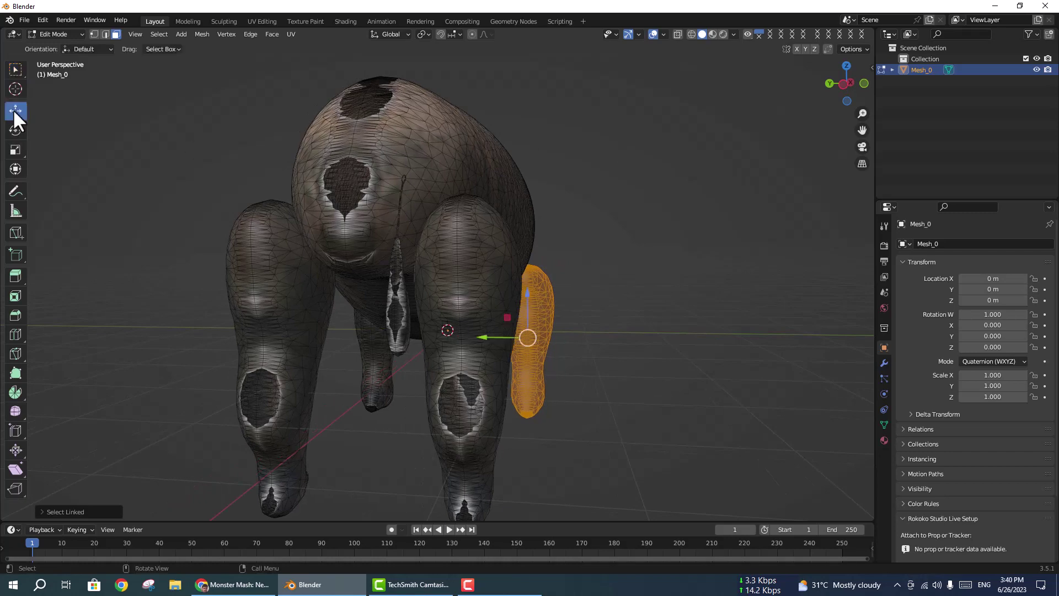
{"action": "left_click_drag", "start_coordinate": [501, 339], "coordinate": [480, 338]}
{"action": "mouse_move", "coordinate": [653, 253]}
{"action": "middle_mouse_down"}
{"action": "mouse_move", "coordinate": [591, 279]}
{"action": "mouse_move", "coordinate": [463, 257]}
{"action": "middle_mouse_up"}
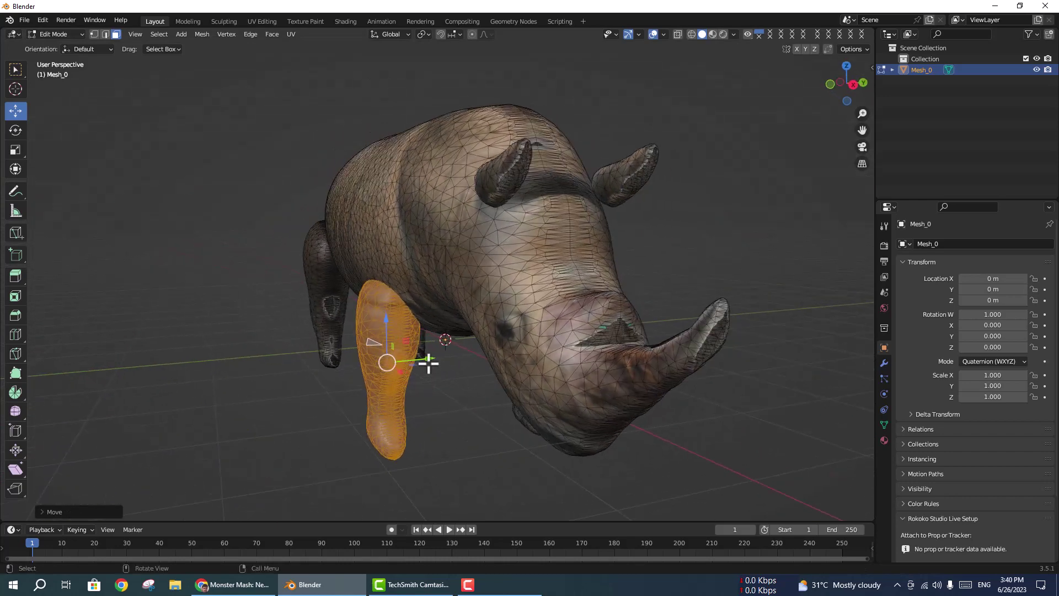
{"action": "left_click_drag", "start_coordinate": [428, 362], "coordinate": [439, 361]}
{"action": "middle_click_drag", "start_coordinate": [473, 286], "coordinate": [568, 279]}
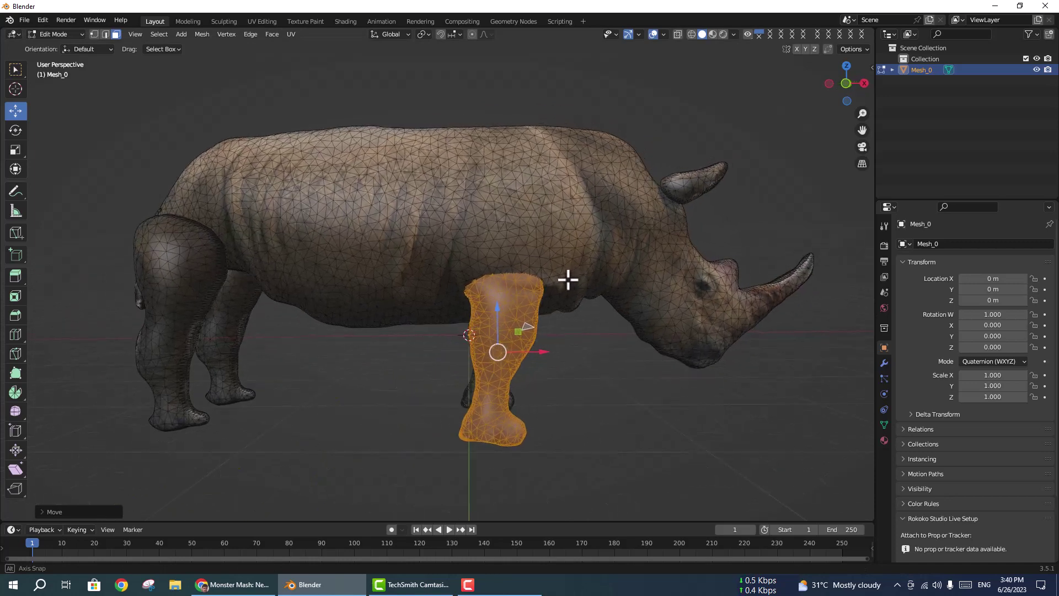
Select the linked rear leg piece and move it along the Y axis
{"action": "left_click", "coordinate": [180, 284]}
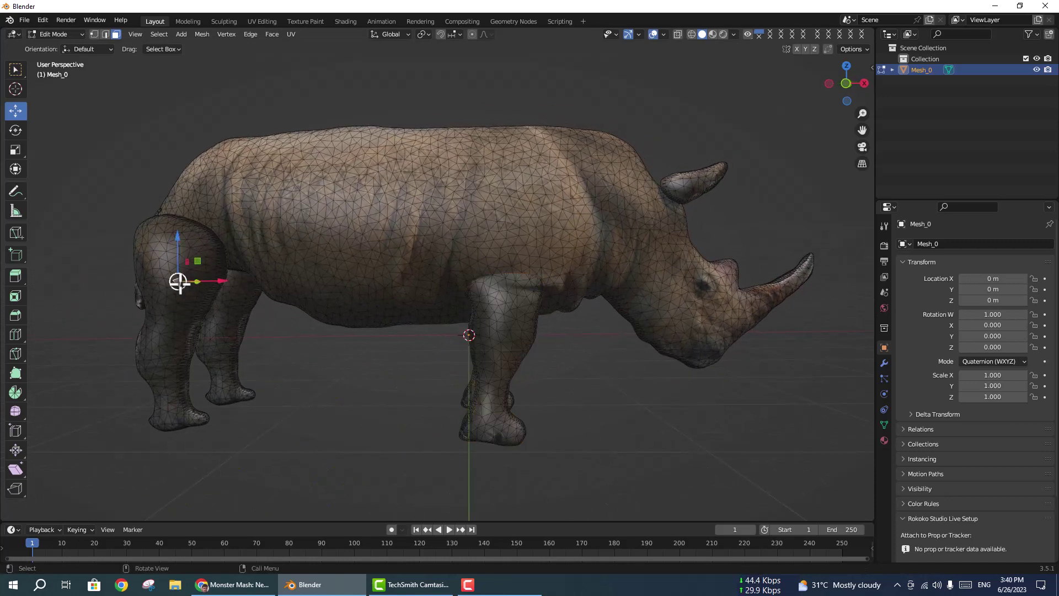
{"action": "key", "text": "ctrl+l"}
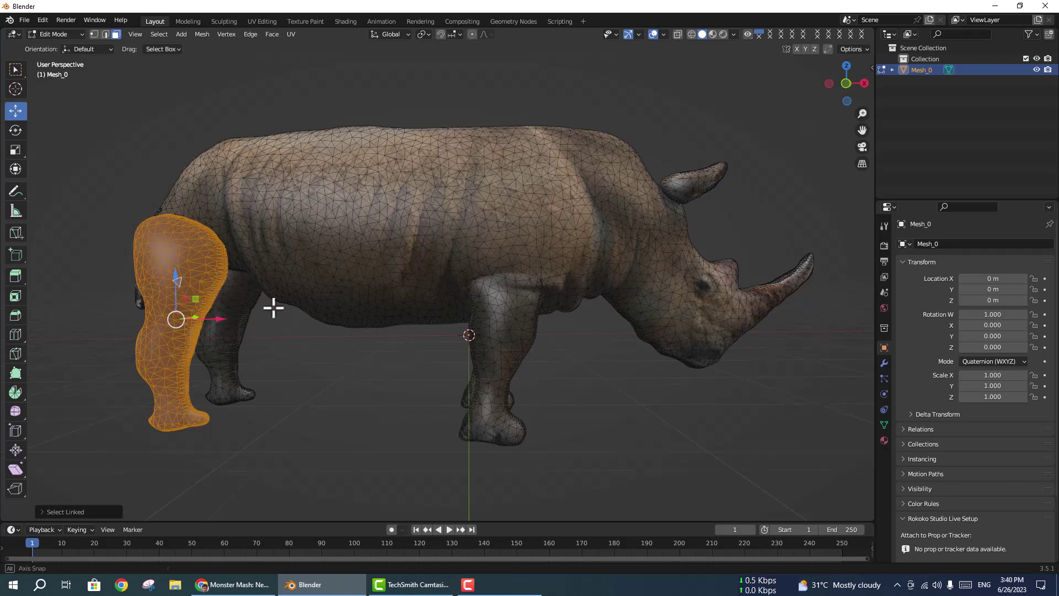
{"action": "middle_click_drag", "start_coordinate": [272, 305], "coordinate": [256, 334]}
{"action": "key", "text": "g"}
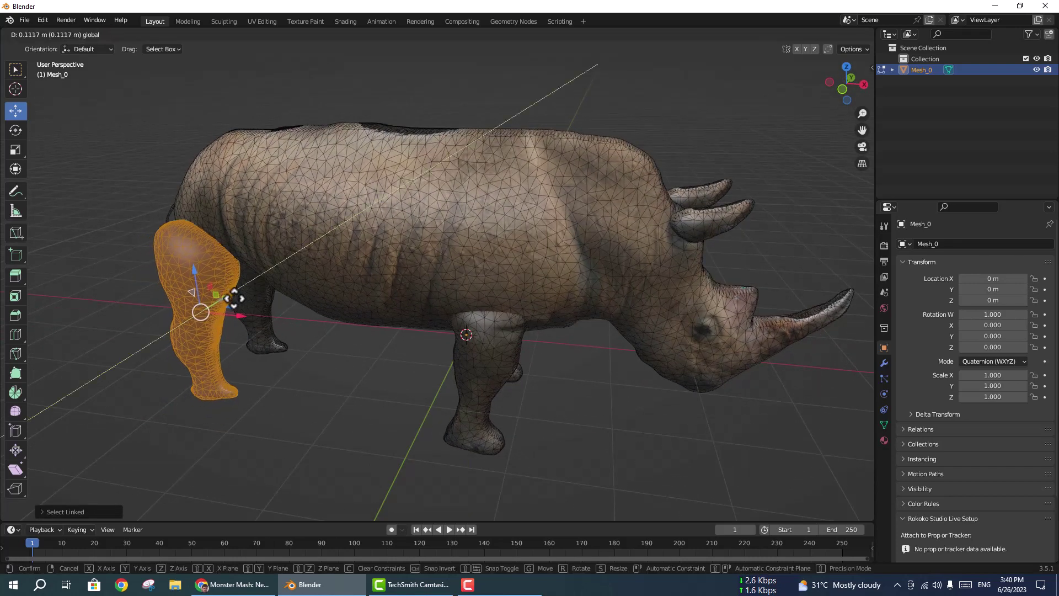
{"action": "key", "text": "y"}
{"action": "left_click", "coordinate": [258, 293]}
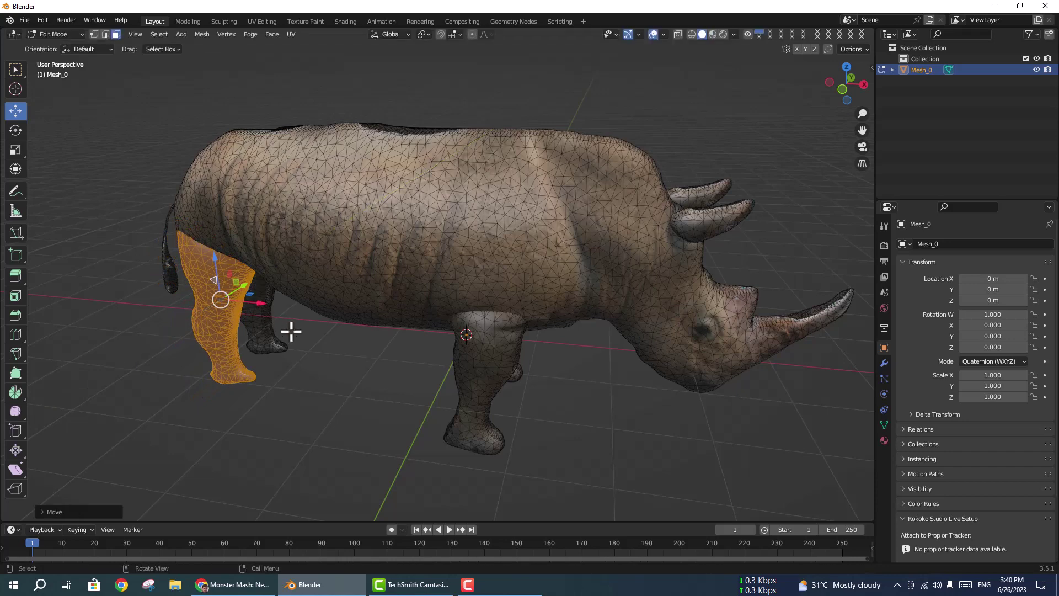
{"action": "mouse_move", "coordinate": [284, 330]}
{"action": "middle_mouse_down"}
{"action": "mouse_move", "coordinate": [364, 310]}
{"action": "mouse_move", "coordinate": [412, 317]}
{"action": "middle_mouse_up"}
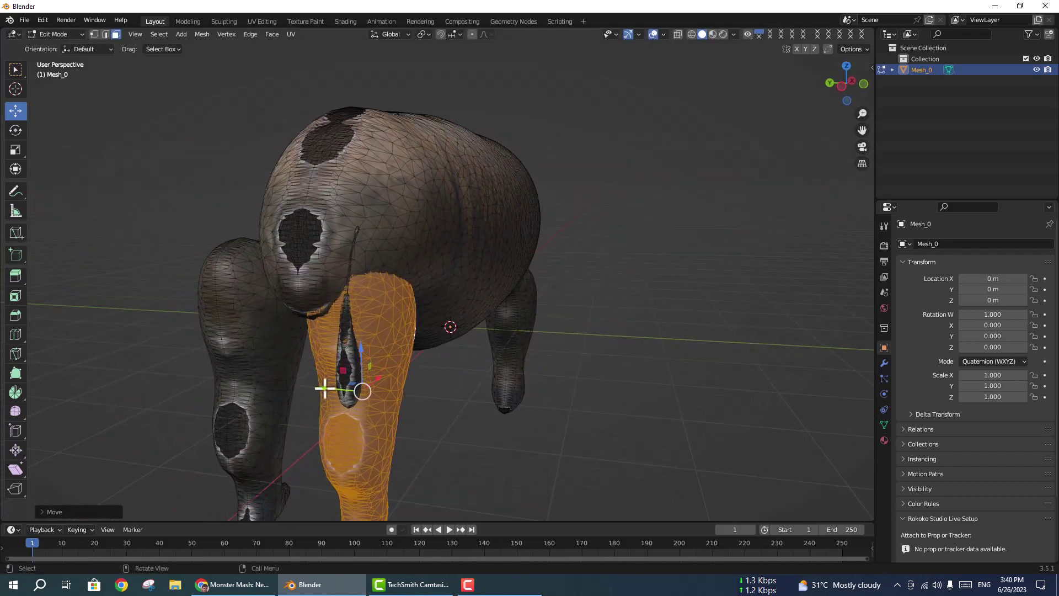
{"action": "key", "text": "g"}
{"action": "key", "text": "y"}
{"action": "key", "text": "Escape"}
{"action": "mouse_move", "coordinate": [456, 337]}
{"action": "middle_mouse_down"}
{"action": "mouse_move", "coordinate": [361, 323]}
{"action": "mouse_move", "coordinate": [331, 331]}
{"action": "mouse_move", "coordinate": [315, 314]}
{"action": "mouse_move", "coordinate": [314, 288]}
{"action": "mouse_move", "coordinate": [191, 301]}
{"action": "mouse_move", "coordinate": [440, 321]}
{"action": "mouse_move", "coordinate": [489, 350]}
{"action": "mouse_move", "coordinate": [492, 305]}
{"action": "mouse_move", "coordinate": [479, 320]}
{"action": "mouse_move", "coordinate": [424, 319]}
{"action": "mouse_move", "coordinate": [493, 321]}
{"action": "middle_mouse_up"}
Select the left rear leg piece and slide it inward toward the other leg
{"action": "left_click", "coordinate": [369, 335]}
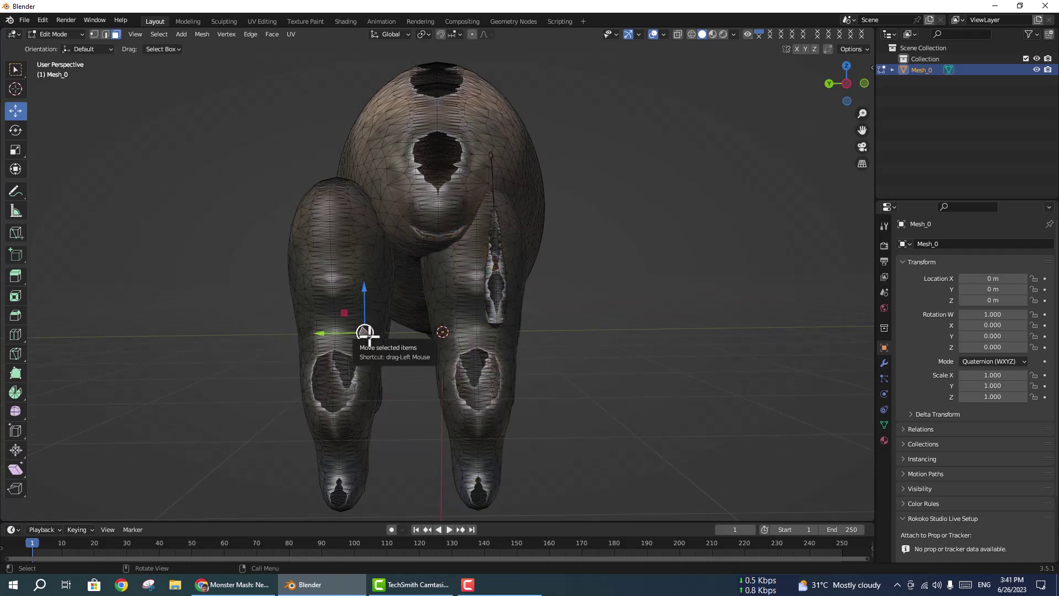
{"action": "key", "text": "ctrl+l"}
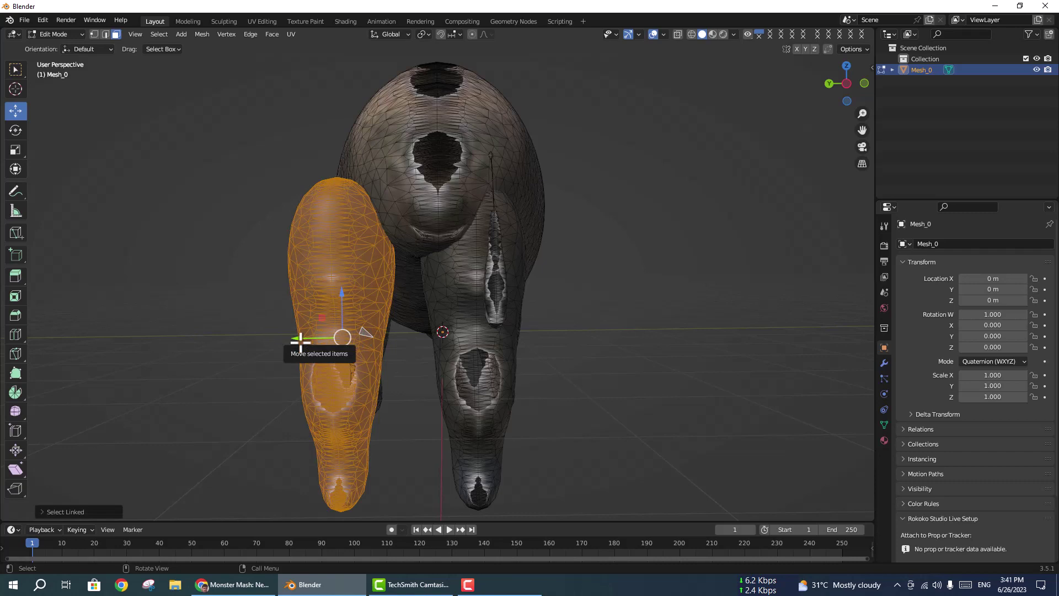
{"action": "left_click_drag", "start_coordinate": [310, 342], "coordinate": [347, 339]}
{"action": "left_click", "coordinate": [347, 340]}
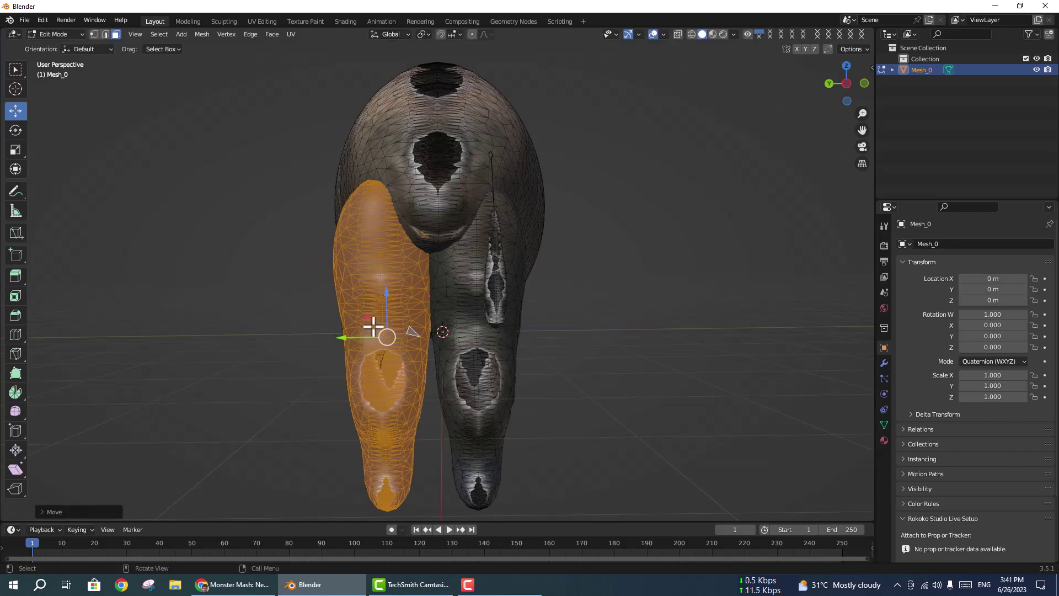
{"action": "mouse_move", "coordinate": [378, 331]}
{"action": "middle_mouse_down"}
{"action": "mouse_move", "coordinate": [469, 335]}
{"action": "mouse_move", "coordinate": [373, 341]}
{"action": "mouse_move", "coordinate": [373, 326]}
{"action": "mouse_move", "coordinate": [372, 354]}
{"action": "middle_mouse_up"}
{"action": "middle_click_drag", "start_coordinate": [427, 235], "coordinate": [432, 265]}
{"action": "mouse_move", "coordinate": [468, 306]}
{"action": "middle_mouse_down"}
{"action": "mouse_move", "coordinate": [471, 286]}
{"action": "mouse_move", "coordinate": [429, 217]}
{"action": "middle_mouse_up"}
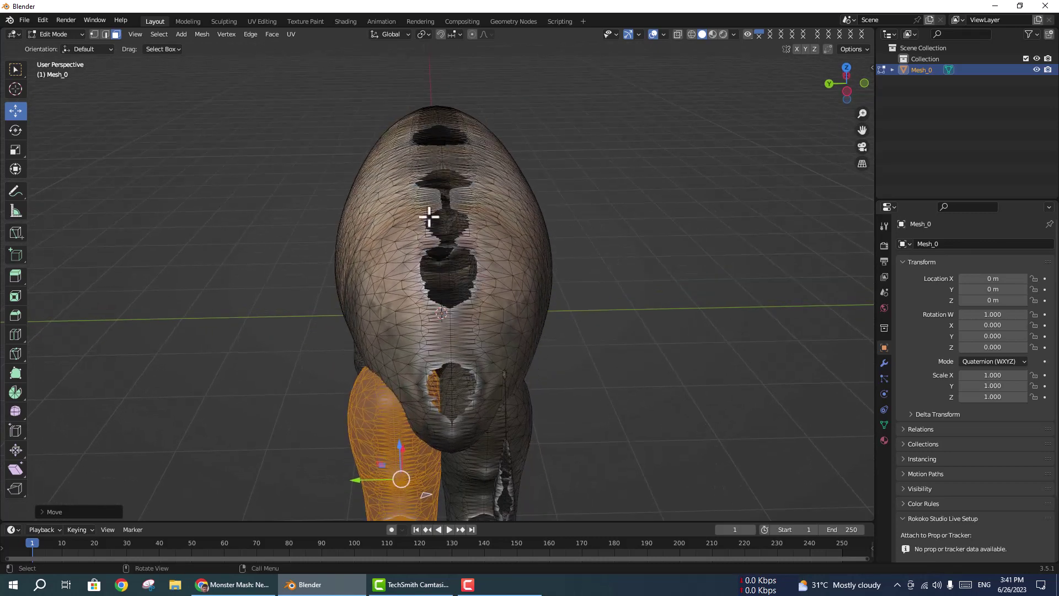
Enter Sculpt Mode with Y symmetry and an Elastic Deform brush of 355 px radius
{"action": "left_click", "coordinate": [70, 34]}
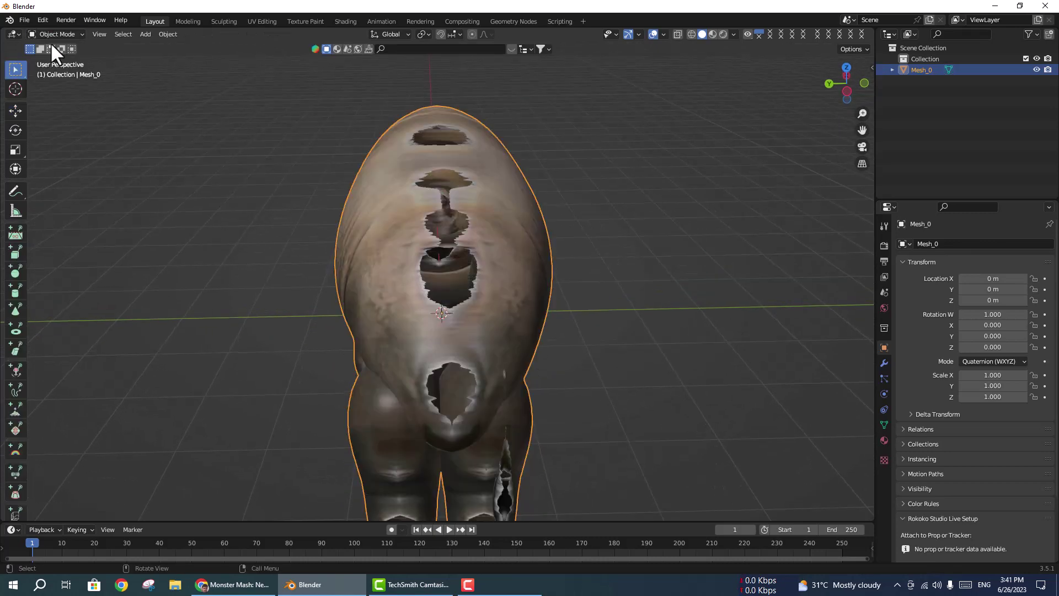
{"action": "left_click", "coordinate": [66, 35]}
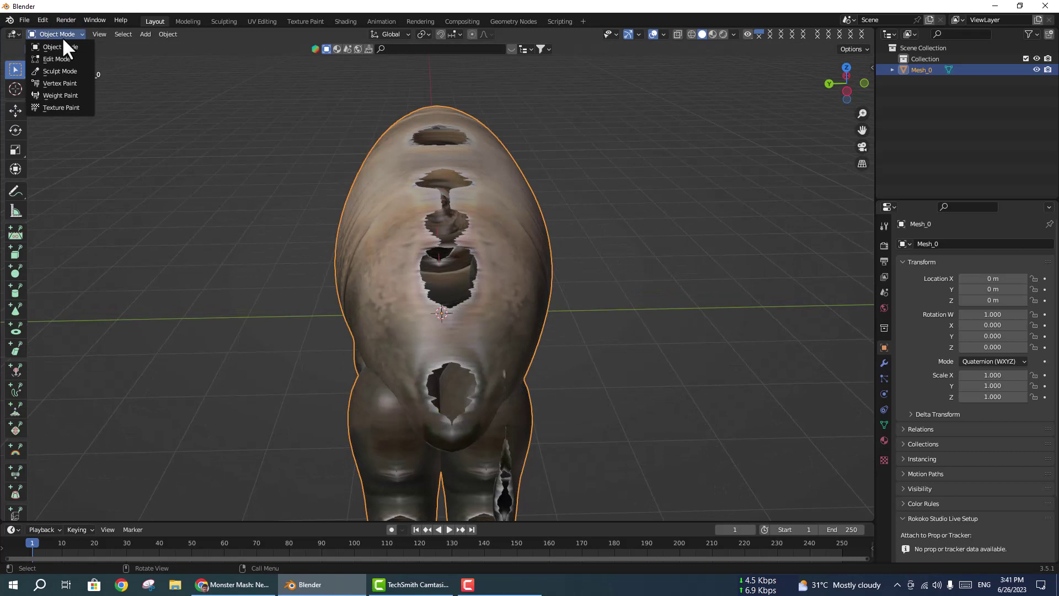
{"action": "left_click", "coordinate": [61, 70]}
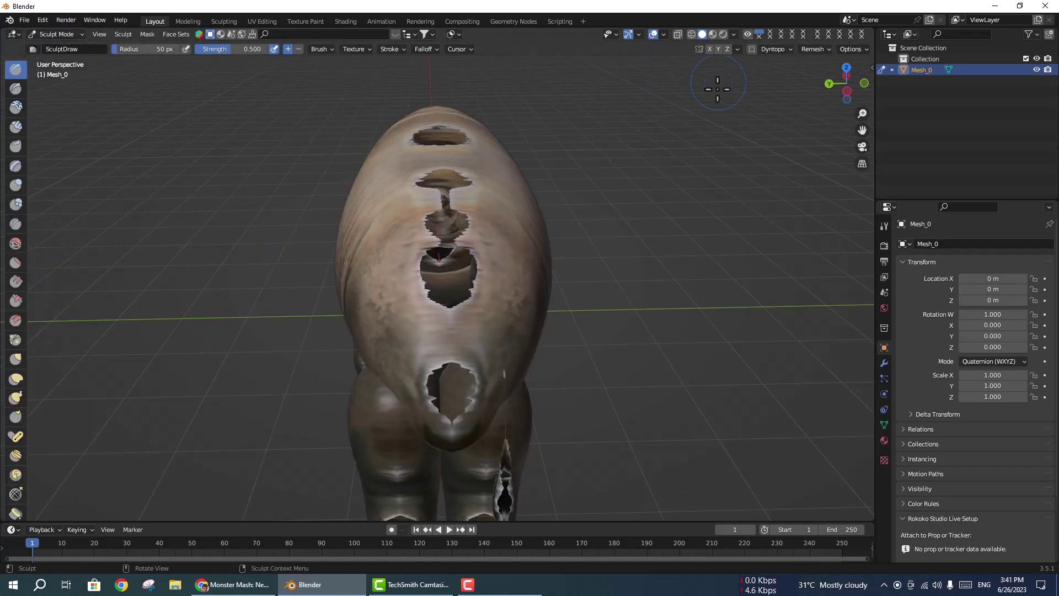
{"action": "left_click", "coordinate": [707, 48]}
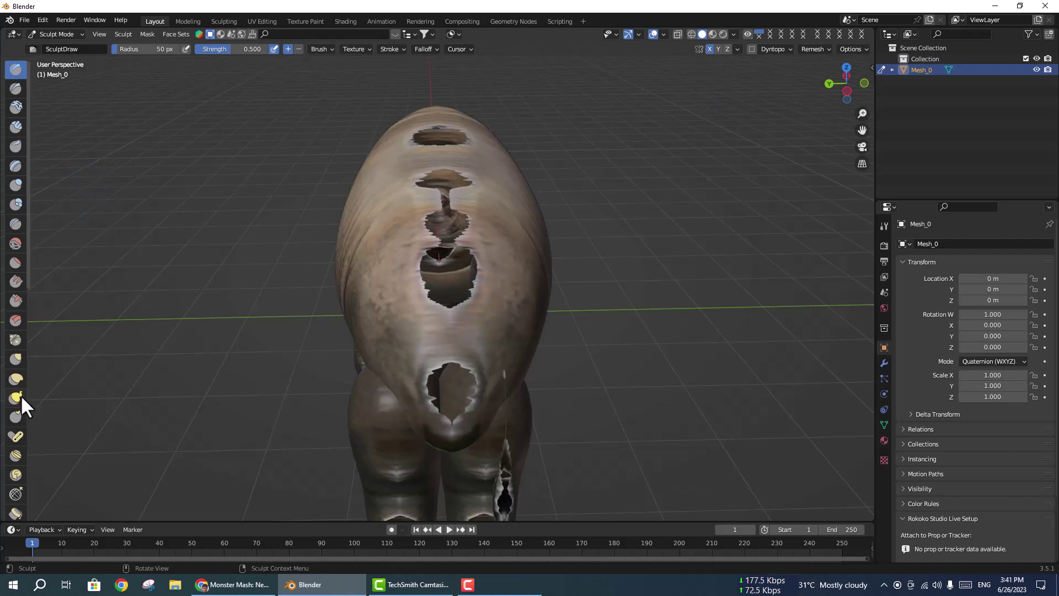
{"action": "left_click", "coordinate": [15, 378]}
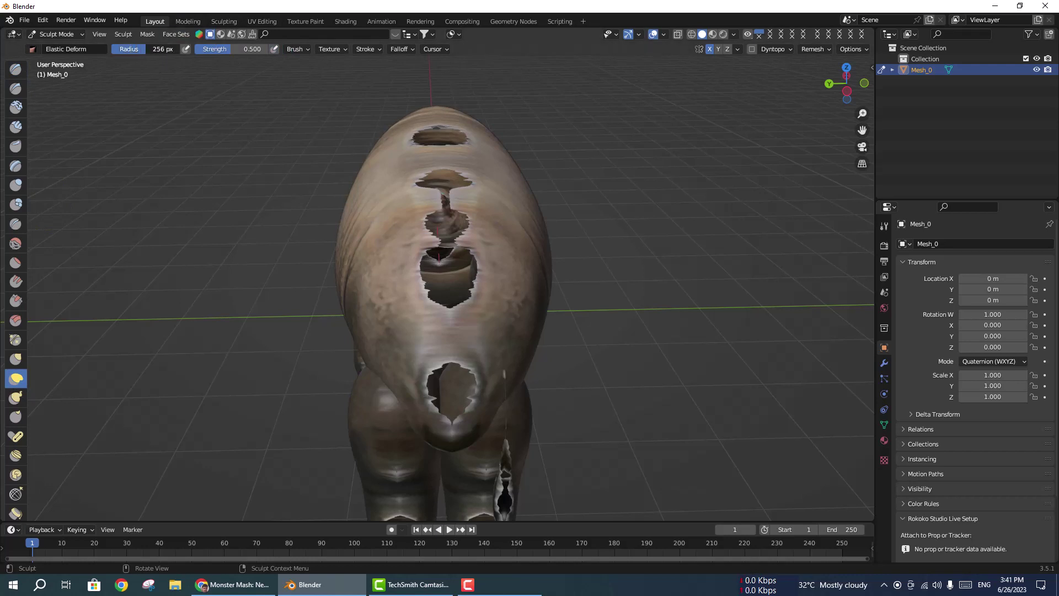
{"action": "key", "text": "f"}
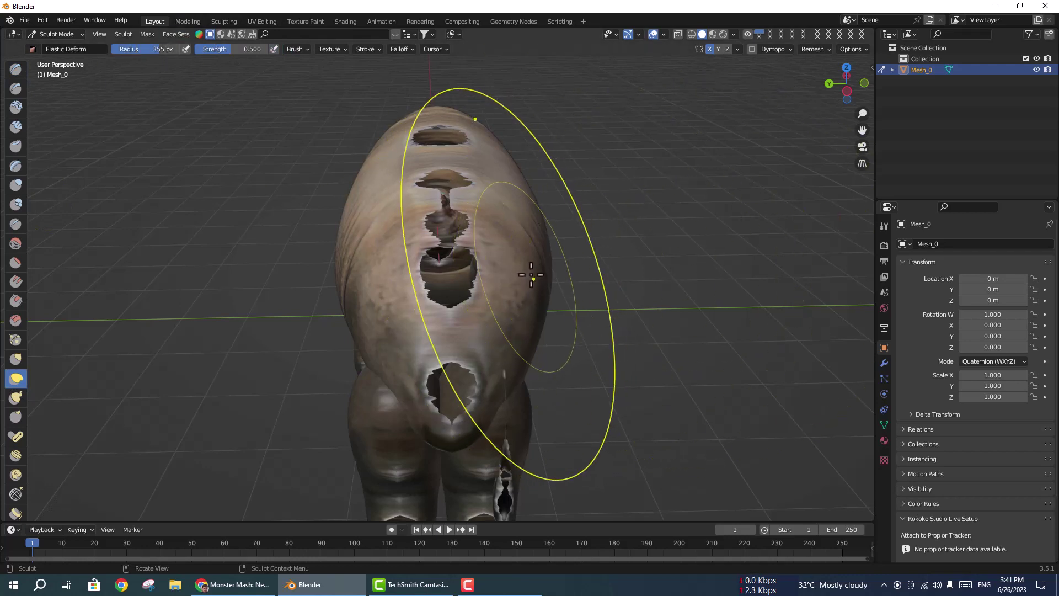
{"action": "left_click", "coordinate": [531, 274]}
{"action": "left_click", "coordinate": [717, 49]}
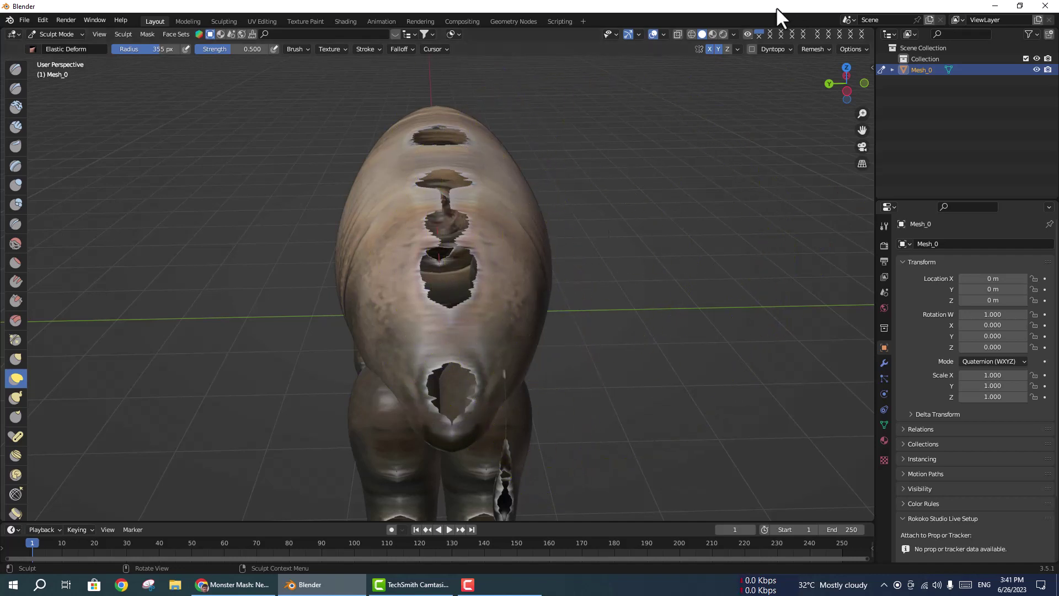
{"action": "left_click", "coordinate": [709, 49]}
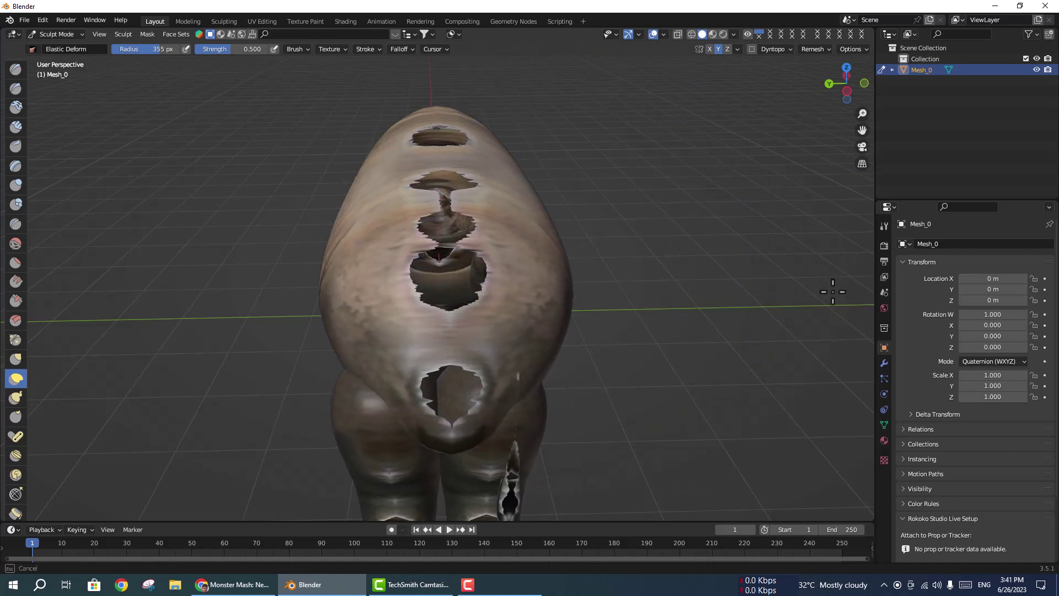
Stroke the rear and top of the body outward to widen the hindquarters
{"action": "left_click_drag", "start_coordinate": [540, 288], "coordinate": [660, 385]}
{"action": "mouse_move", "coordinate": [546, 376]}
{"action": "left_mouse_down"}
{"action": "mouse_move", "coordinate": [707, 379]}
{"action": "mouse_move", "coordinate": [692, 383]}
{"action": "left_mouse_up"}
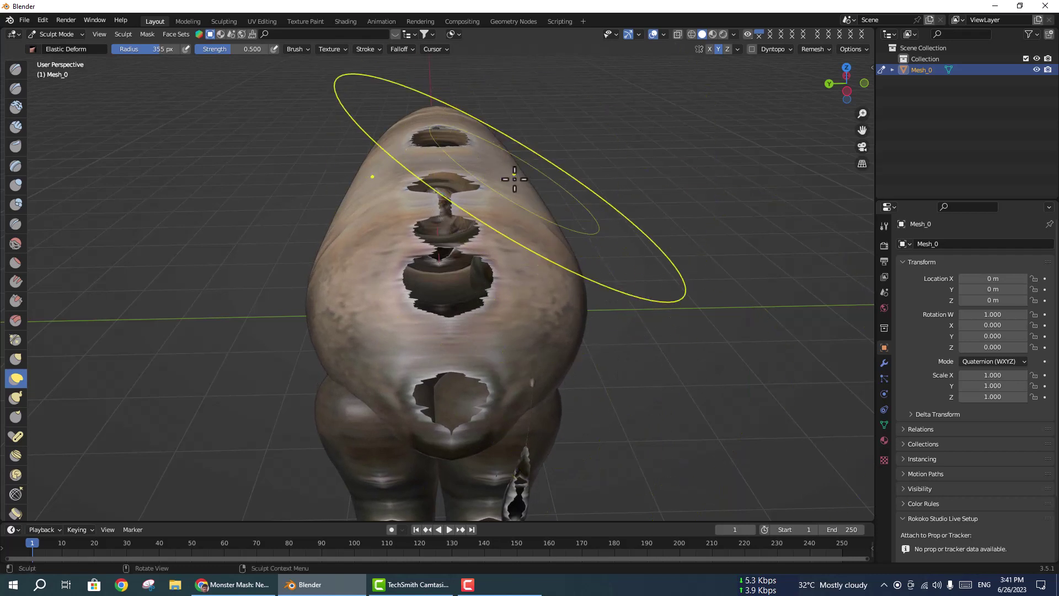
{"action": "left_click_drag", "start_coordinate": [521, 173], "coordinate": [714, 206]}
{"action": "middle_click_drag", "start_coordinate": [714, 206], "coordinate": [515, 277]}
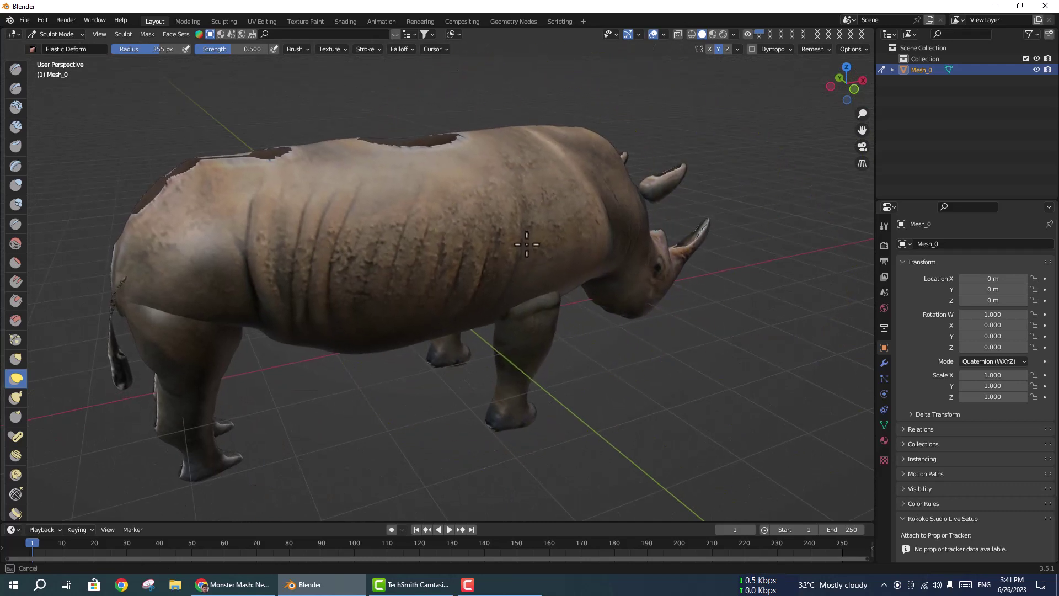
{"action": "mouse_move", "coordinate": [515, 276]}
{"action": "middle_mouse_down"}
{"action": "mouse_move", "coordinate": [631, 280]}
{"action": "mouse_move", "coordinate": [676, 303]}
{"action": "middle_mouse_up"}
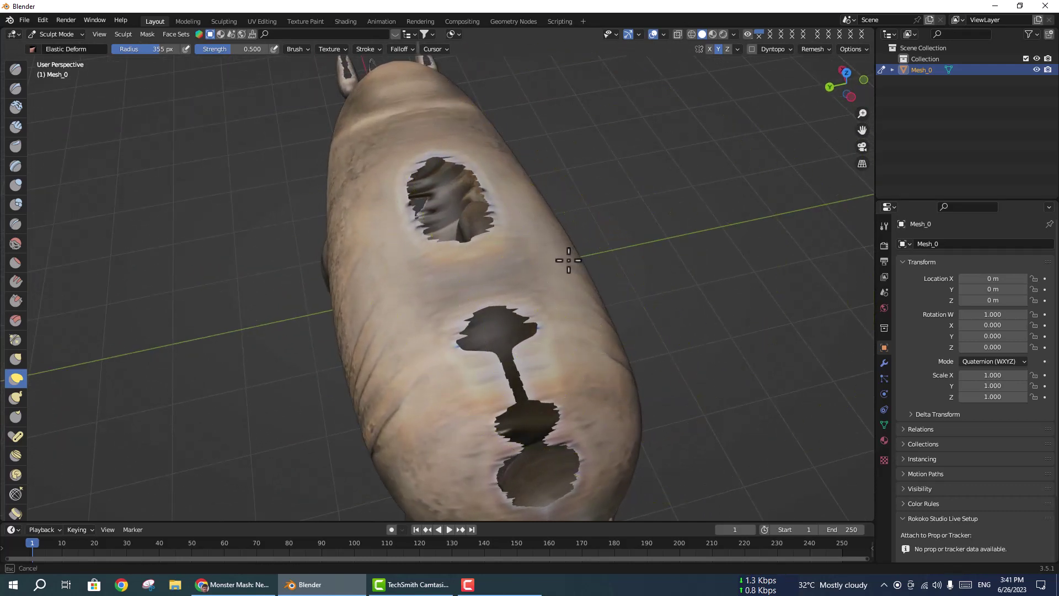
{"action": "middle_click_drag", "start_coordinate": [638, 250], "coordinate": [723, 241]}
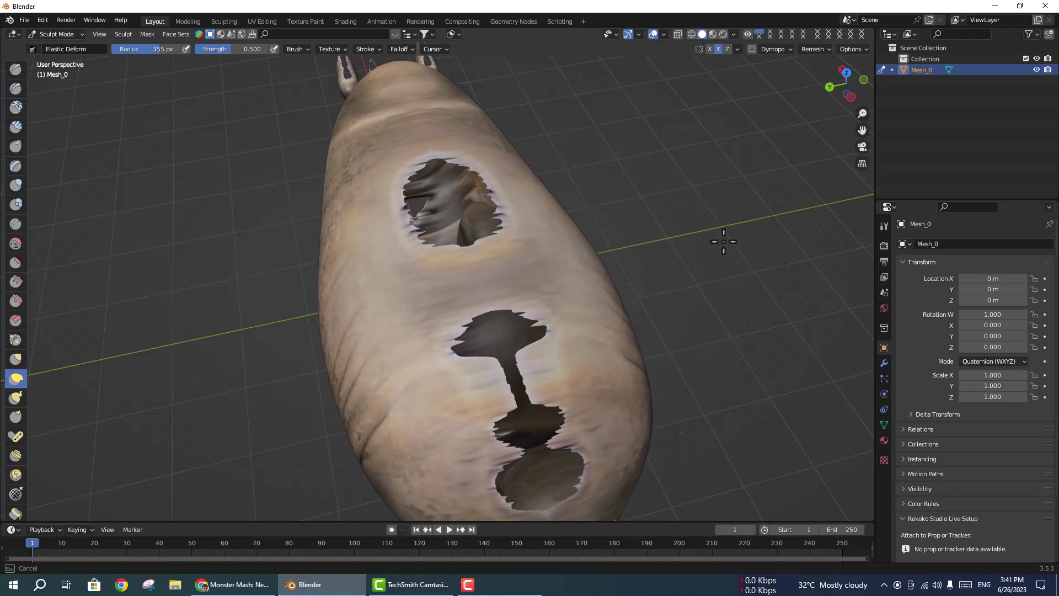
{"action": "middle_click_drag", "start_coordinate": [580, 154], "coordinate": [643, 126]}
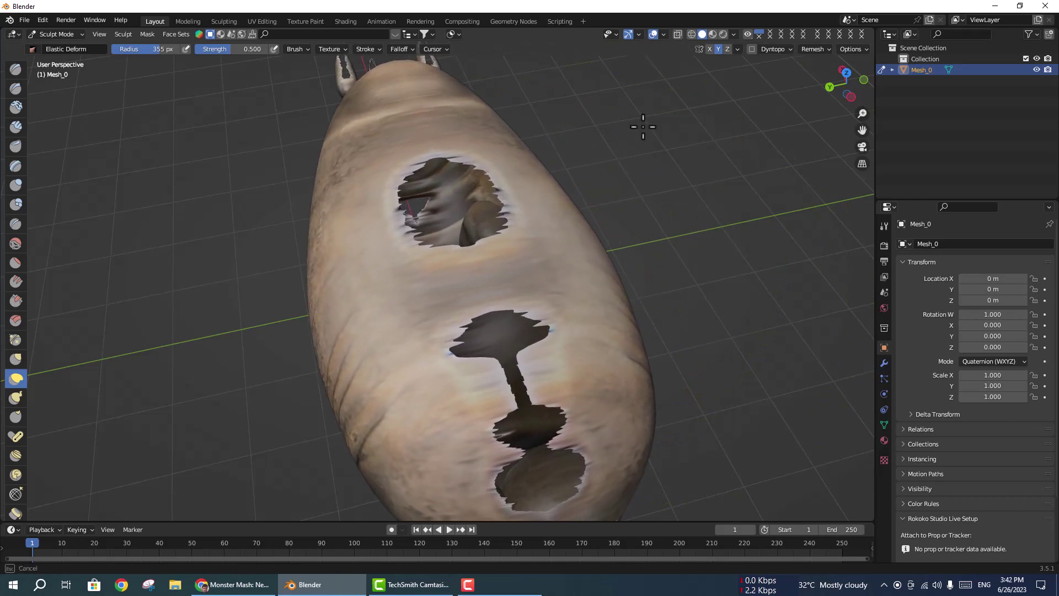
{"action": "mouse_move", "coordinate": [669, 165]}
{"action": "middle_mouse_down"}
{"action": "mouse_move", "coordinate": [685, 253]}
{"action": "mouse_move", "coordinate": [678, 177]}
{"action": "mouse_move", "coordinate": [670, 200]}
{"action": "middle_mouse_up"}
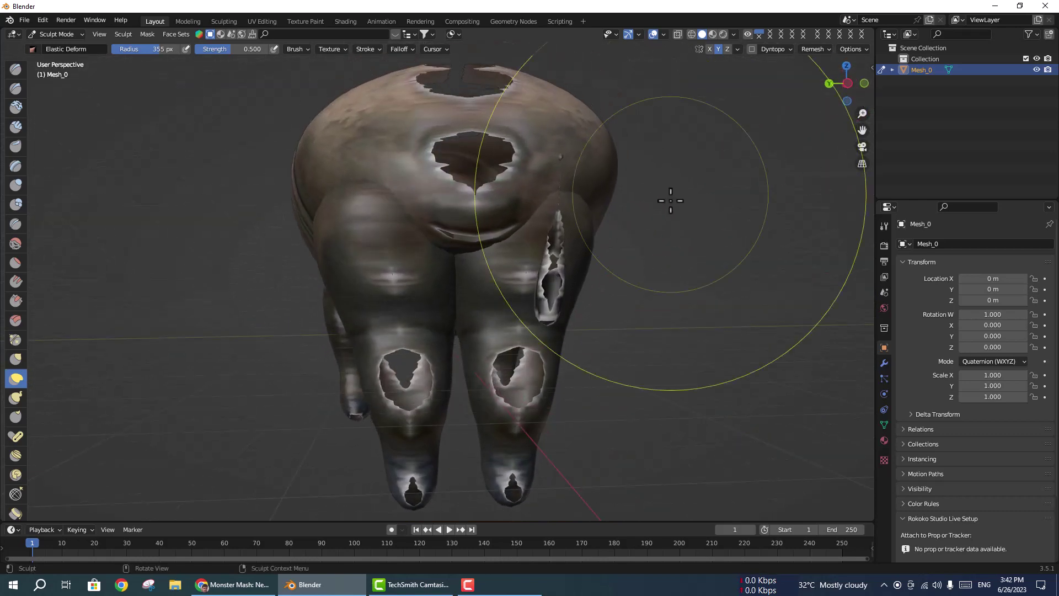
{"action": "mouse_move", "coordinate": [473, 212]}
{"action": "left_mouse_down"}
{"action": "mouse_move", "coordinate": [518, 65]}
{"action": "mouse_move", "coordinate": [512, 246]}
{"action": "left_mouse_up"}
{"action": "mouse_move", "coordinate": [512, 246]}
{"action": "middle_mouse_down"}
{"action": "mouse_move", "coordinate": [548, 200]}
{"action": "mouse_move", "coordinate": [523, 182]}
{"action": "mouse_move", "coordinate": [652, 203]}
{"action": "middle_mouse_up"}
{"action": "left_click", "coordinate": [64, 33]}
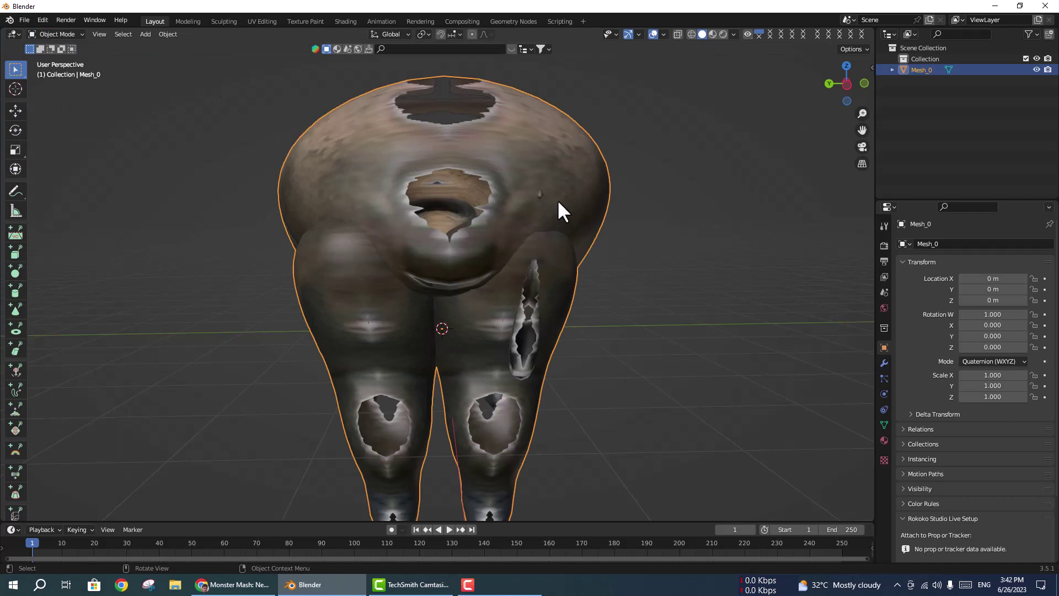
In Edit Mode, scale both rear leg pieces narrower sideways, redoing one after an undo
{"action": "left_click", "coordinate": [61, 33]}
{"action": "left_click", "coordinate": [56, 58]}
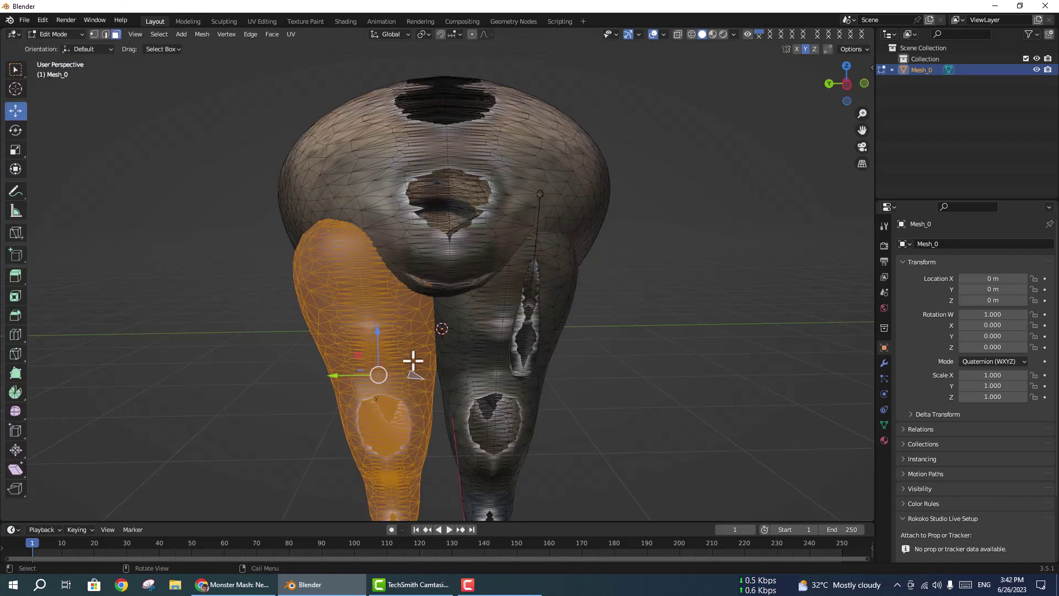
{"action": "left_click", "coordinate": [15, 149]}
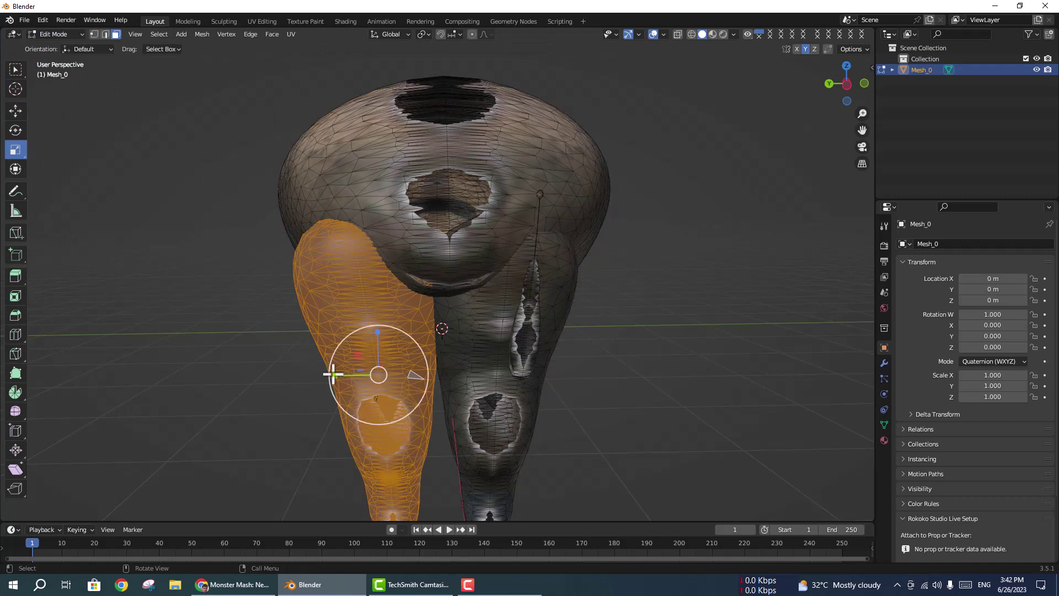
{"action": "left_click_drag", "start_coordinate": [333, 375], "coordinate": [350, 375]}
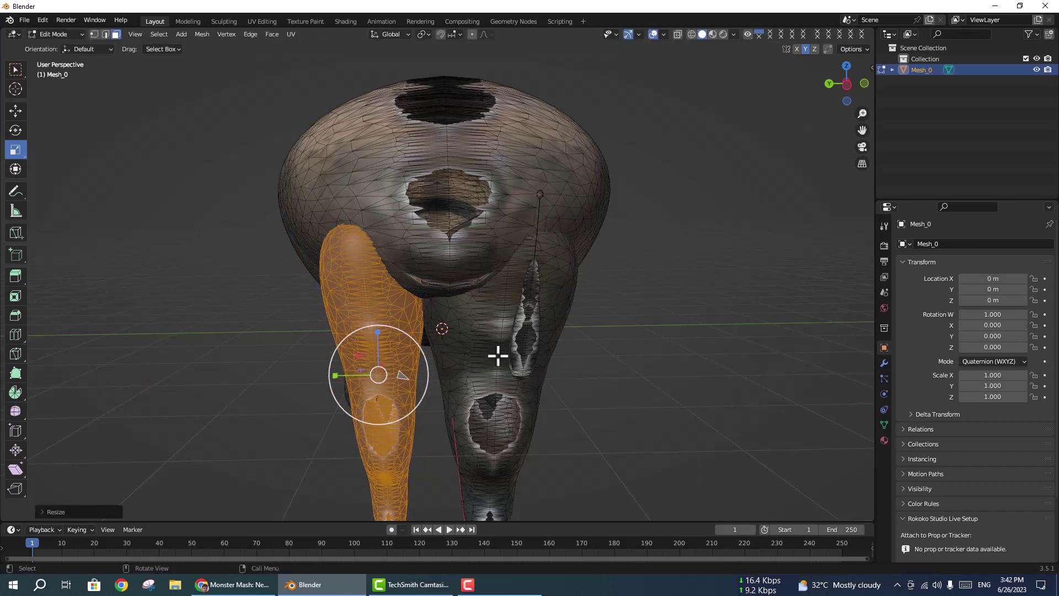
{"action": "left_click", "coordinate": [479, 353]}
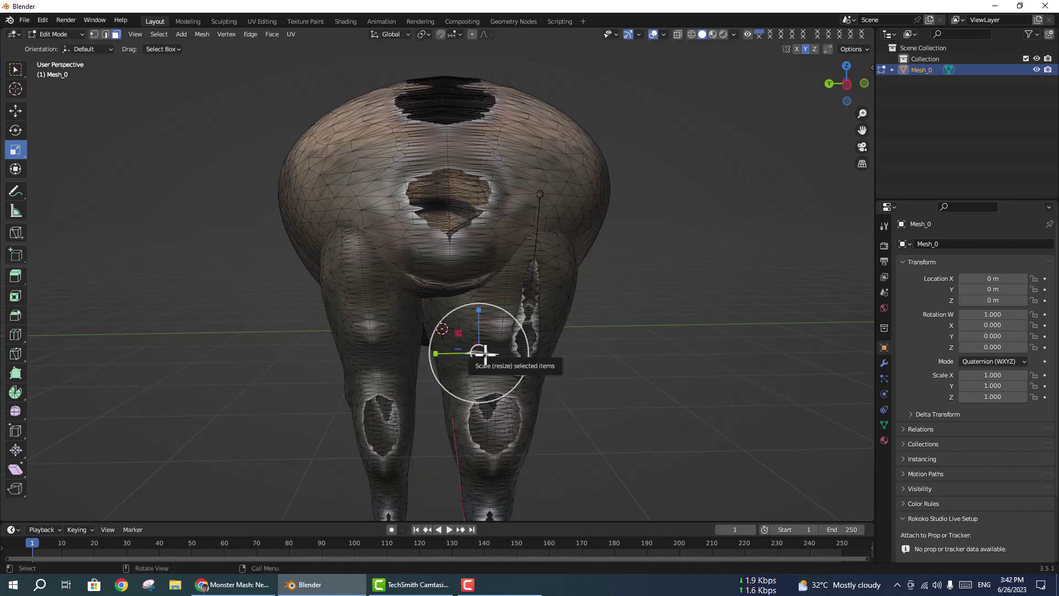
{"action": "key", "text": "l"}
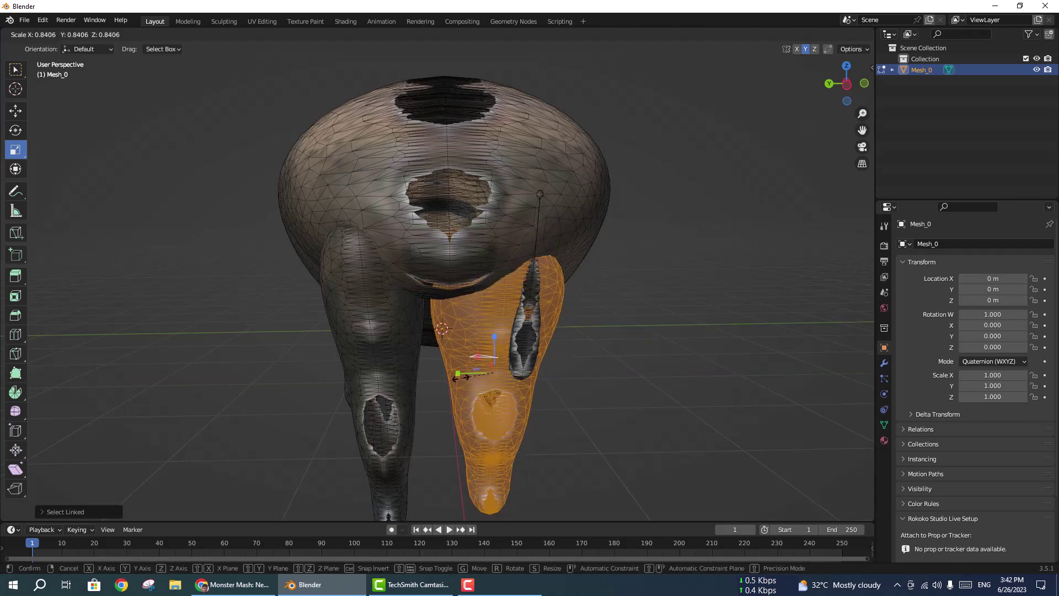
{"action": "left_click_drag", "start_coordinate": [453, 377], "coordinate": [462, 376]}
{"action": "left_click", "coordinate": [23, 20]}
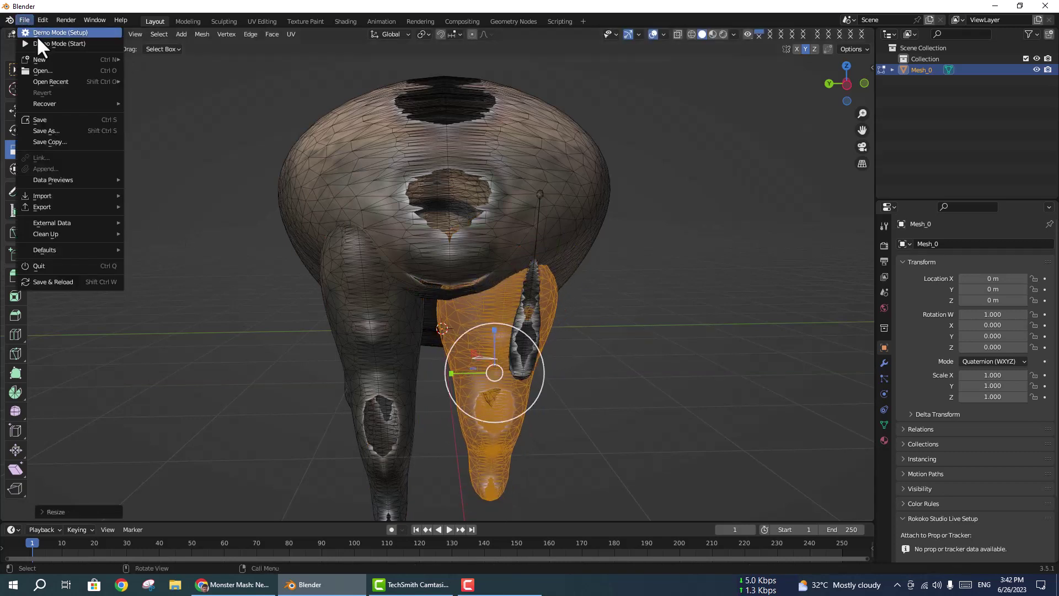
{"action": "left_click", "coordinate": [40, 20]}
{"action": "left_click", "coordinate": [58, 33]}
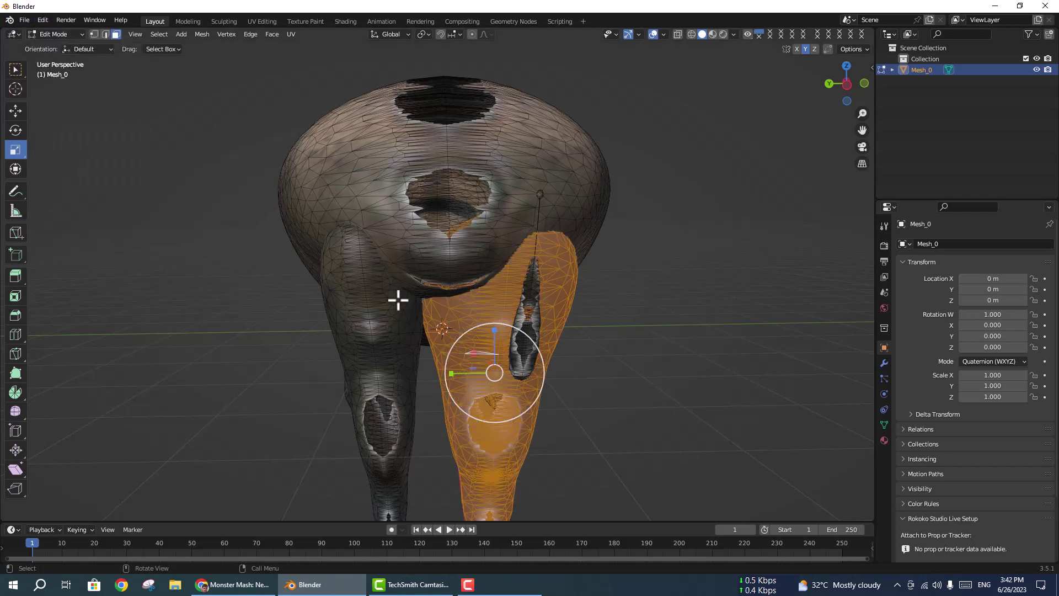
{"action": "left_click_drag", "start_coordinate": [450, 374], "coordinate": [469, 373]}
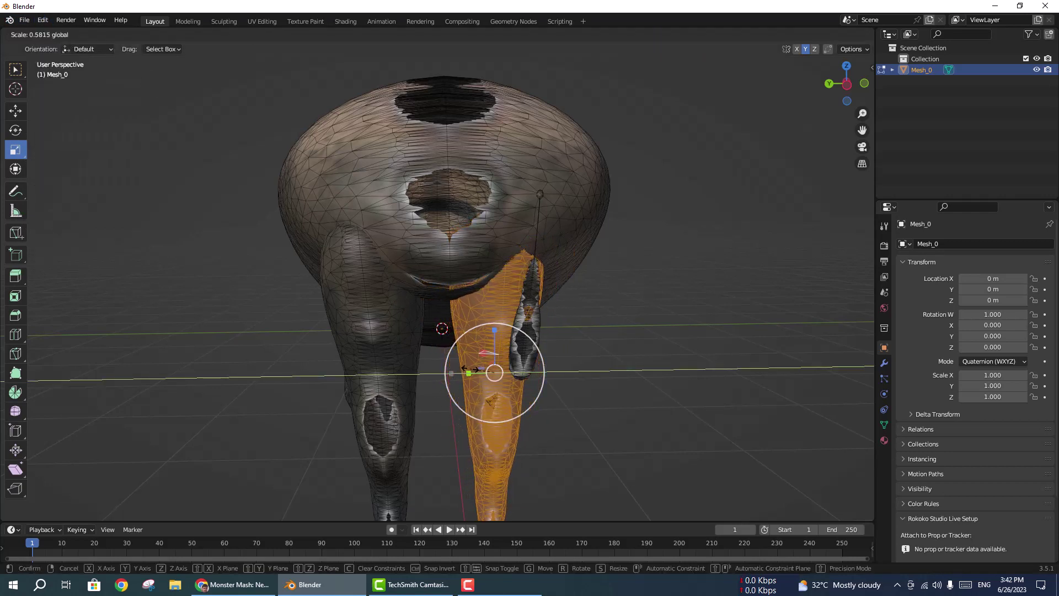
{"action": "left_click", "coordinate": [472, 369]}
Move one rear leg piece sideways and the left leg piece outward to the left
{"action": "mouse_move", "coordinate": [637, 289]}
{"action": "middle_mouse_down"}
{"action": "mouse_move", "coordinate": [551, 289]}
{"action": "mouse_move", "coordinate": [584, 264]}
{"action": "mouse_move", "coordinate": [610, 265]}
{"action": "mouse_move", "coordinate": [631, 281]}
{"action": "mouse_move", "coordinate": [506, 255]}
{"action": "middle_mouse_up"}
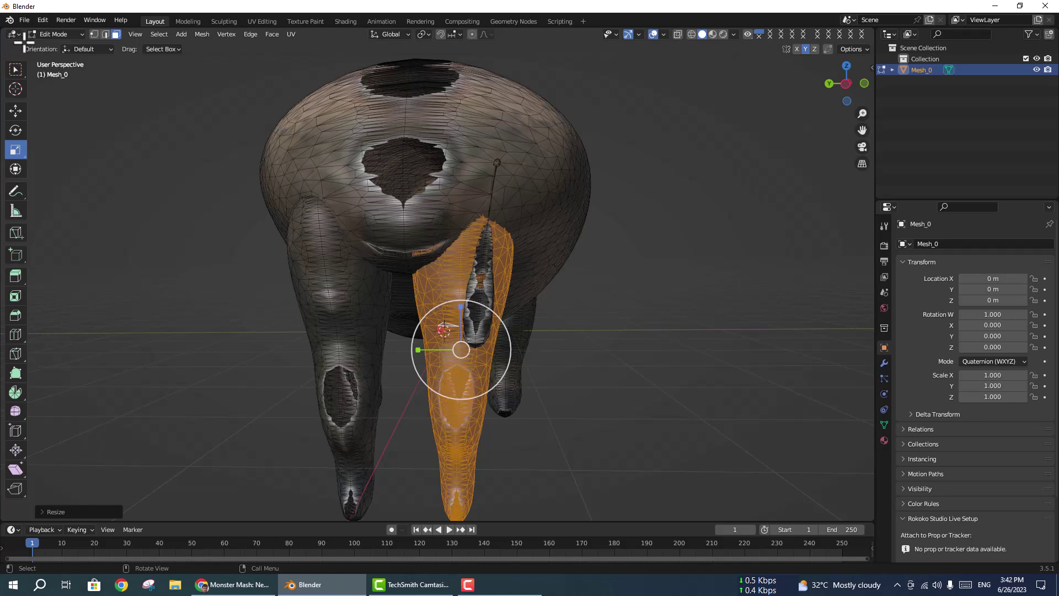
{"action": "left_click", "coordinate": [15, 109]}
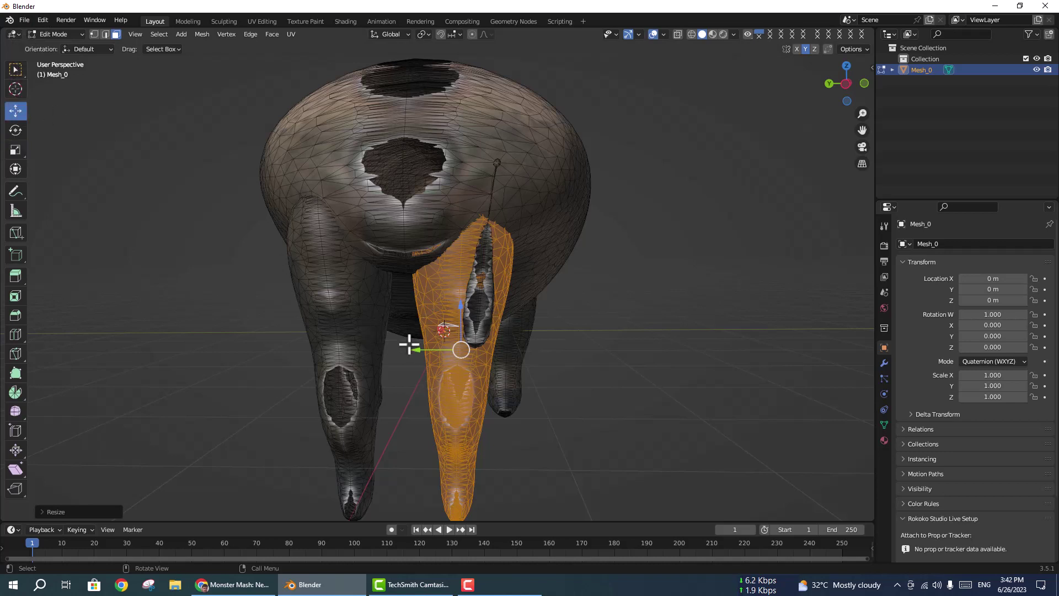
{"action": "left_click_drag", "start_coordinate": [419, 348], "coordinate": [437, 348]}
{"action": "key", "text": "Tab"}
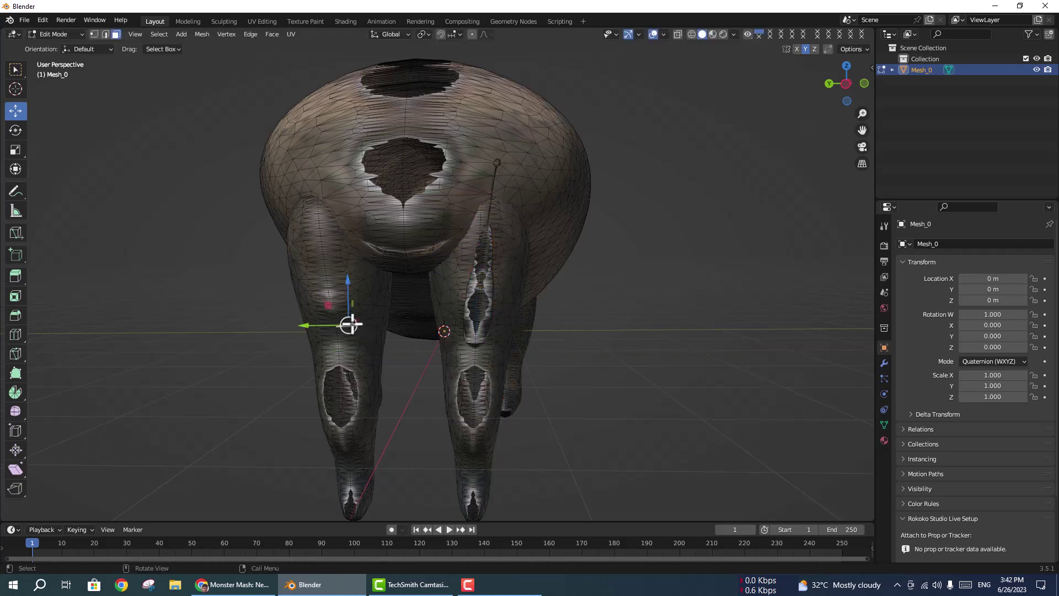
{"action": "key", "text": "l"}
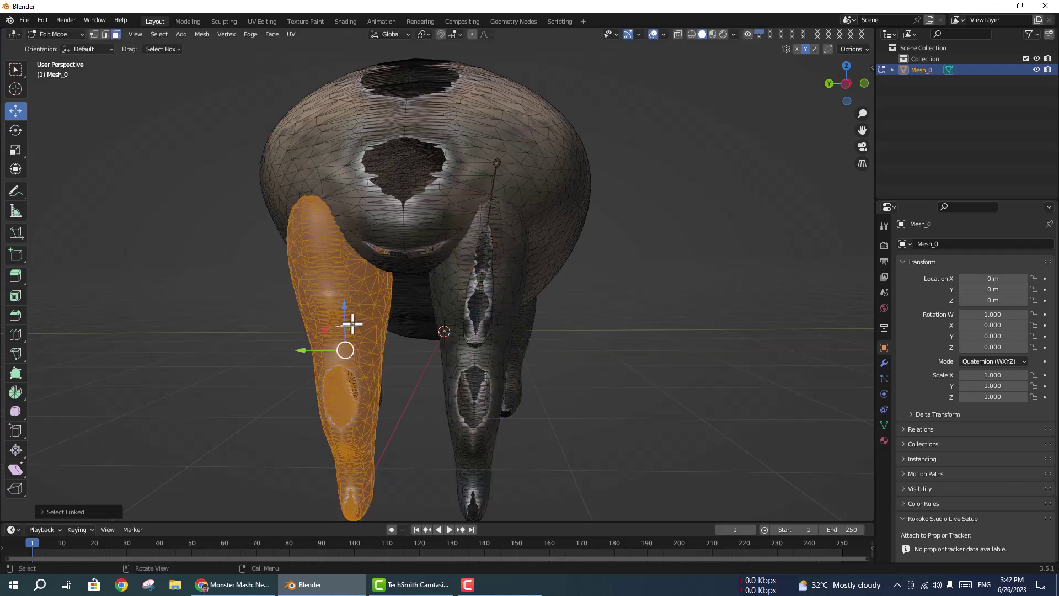
{"action": "left_click_drag", "start_coordinate": [318, 349], "coordinate": [293, 352]}
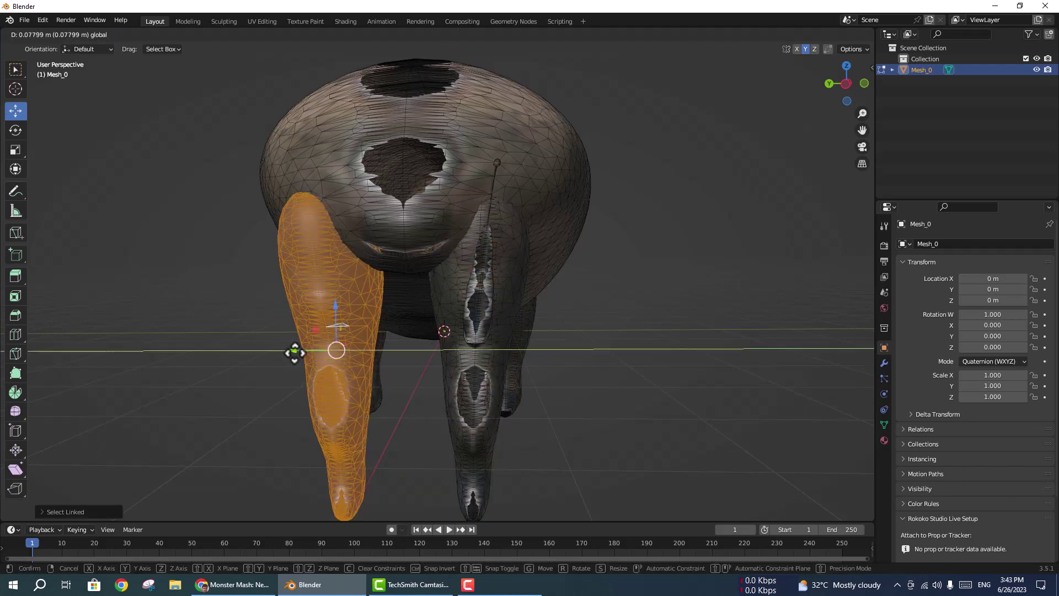
{"action": "middle_click_drag", "start_coordinate": [481, 266], "coordinate": [395, 240]}
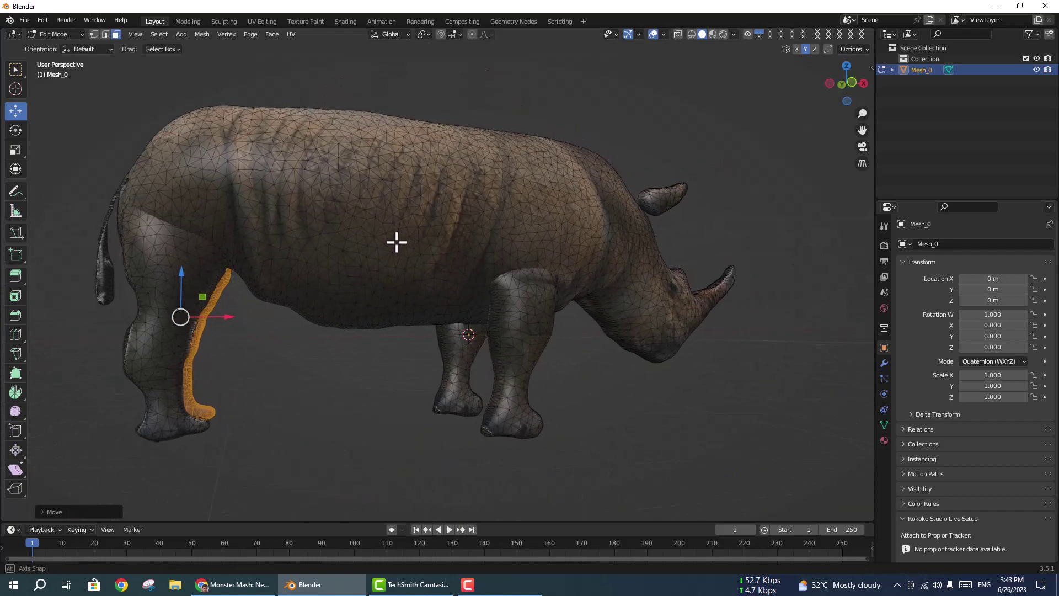
Move the selected back leg piece into place under the hindquarters
{"action": "mouse_move", "coordinate": [253, 316]}
{"action": "middle_mouse_down"}
{"action": "mouse_move", "coordinate": [246, 272]}
{"action": "mouse_move", "coordinate": [258, 299]}
{"action": "middle_mouse_up"}
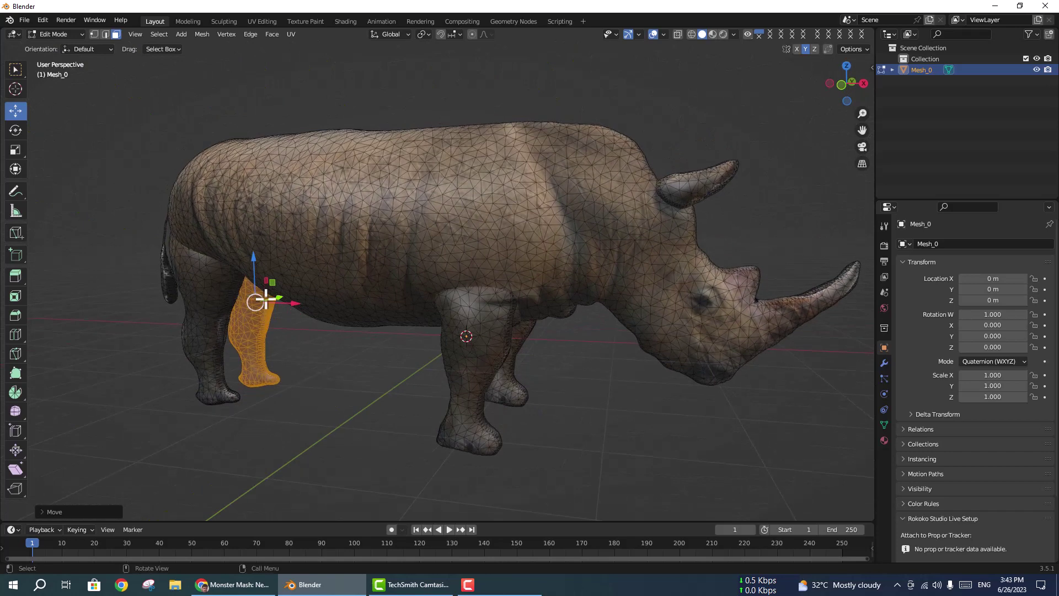
{"action": "left_click_drag", "start_coordinate": [276, 296], "coordinate": [280, 296]}
{"action": "mouse_move", "coordinate": [280, 297]}
{"action": "middle_mouse_down"}
{"action": "mouse_move", "coordinate": [504, 287]}
{"action": "mouse_move", "coordinate": [505, 276]}
{"action": "middle_mouse_up"}
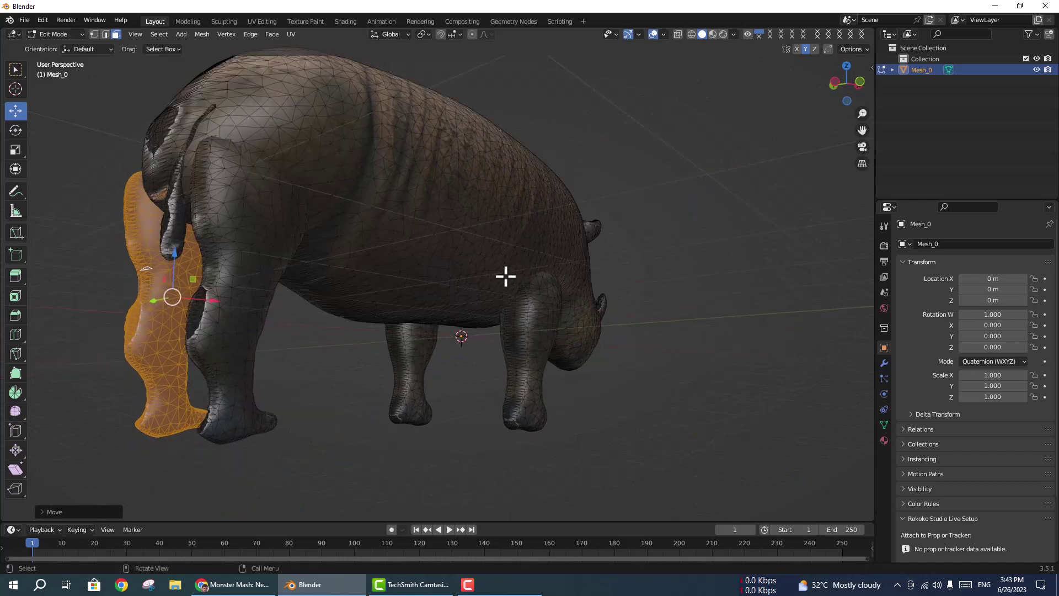
Select the linked front leg piece and check the legs from rear and side views
{"action": "left_click", "coordinate": [543, 322]}
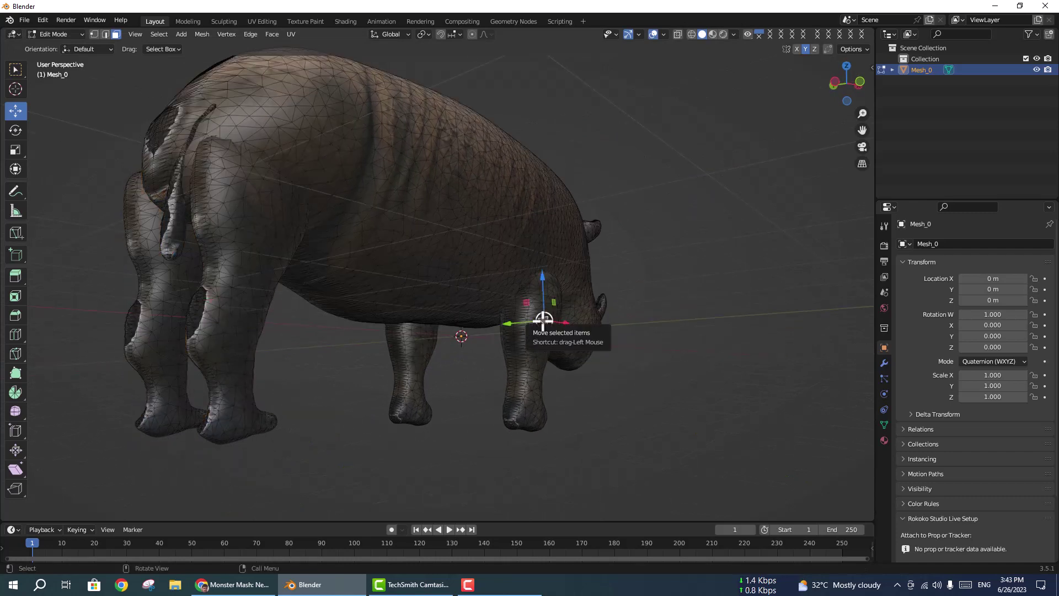
{"action": "key", "text": "l"}
{"action": "mouse_move", "coordinate": [356, 214]}
{"action": "middle_mouse_down"}
{"action": "mouse_move", "coordinate": [428, 246]}
{"action": "mouse_move", "coordinate": [274, 246]}
{"action": "middle_mouse_up"}
{"action": "mouse_move", "coordinate": [276, 282]}
{"action": "middle_mouse_down"}
{"action": "mouse_move", "coordinate": [272, 197]}
{"action": "mouse_move", "coordinate": [324, 182]}
{"action": "mouse_move", "coordinate": [404, 211]}
{"action": "mouse_move", "coordinate": [412, 225]}
{"action": "mouse_move", "coordinate": [355, 216]}
{"action": "mouse_move", "coordinate": [408, 216]}
{"action": "mouse_move", "coordinate": [406, 174]}
{"action": "mouse_move", "coordinate": [339, 215]}
{"action": "mouse_move", "coordinate": [292, 220]}
{"action": "middle_mouse_up"}
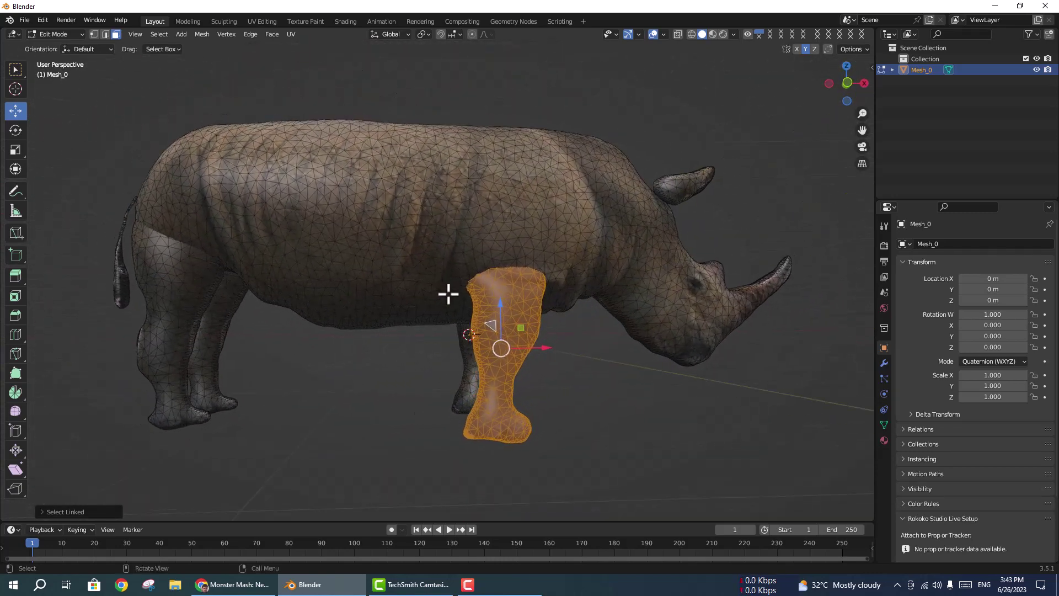
Select one ear piece and move it toward the head, then undo the change
{"action": "left_click", "coordinate": [700, 176]}
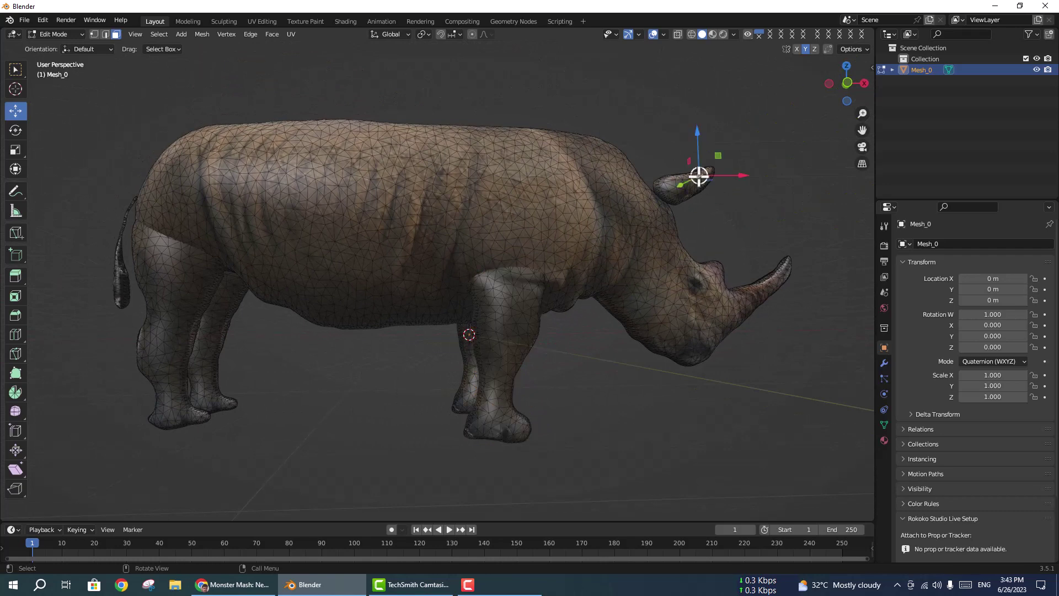
{"action": "key", "text": "l"}
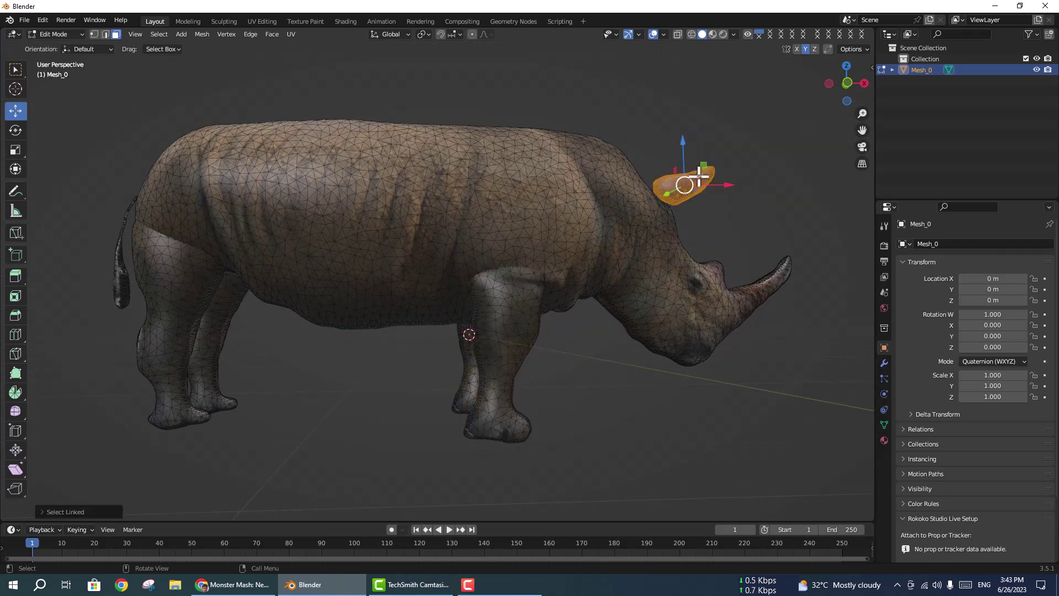
{"action": "middle_click_drag", "start_coordinate": [729, 163], "coordinate": [676, 196]}
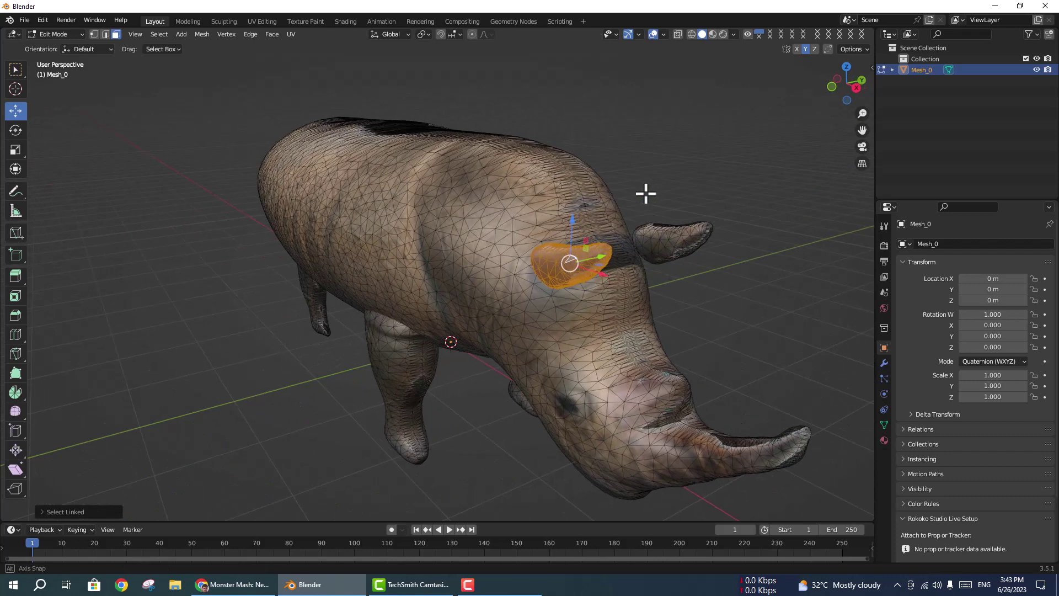
{"action": "middle_click_drag", "start_coordinate": [691, 253], "coordinate": [780, 222]}
{"action": "left_click_drag", "start_coordinate": [745, 187], "coordinate": [713, 199]}
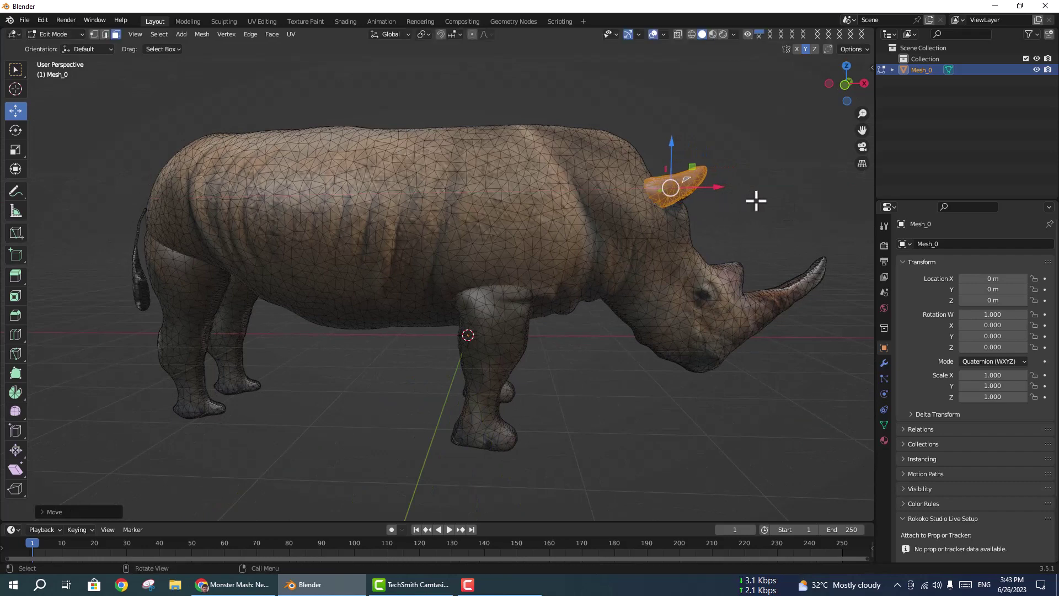
{"action": "middle_click_drag", "start_coordinate": [756, 201], "coordinate": [668, 222]}
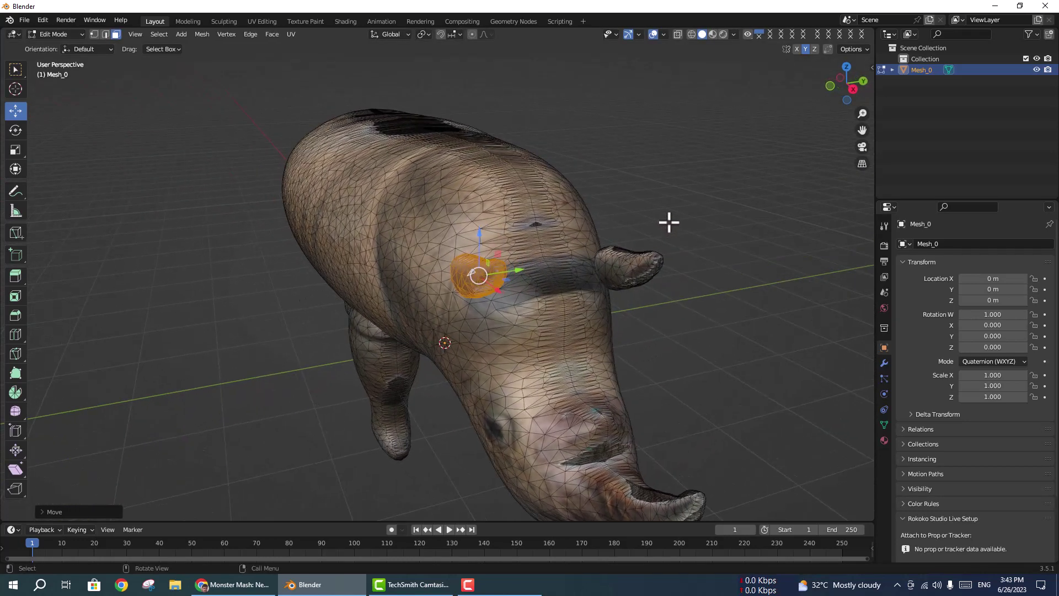
{"action": "key", "text": "ctrl+z"}
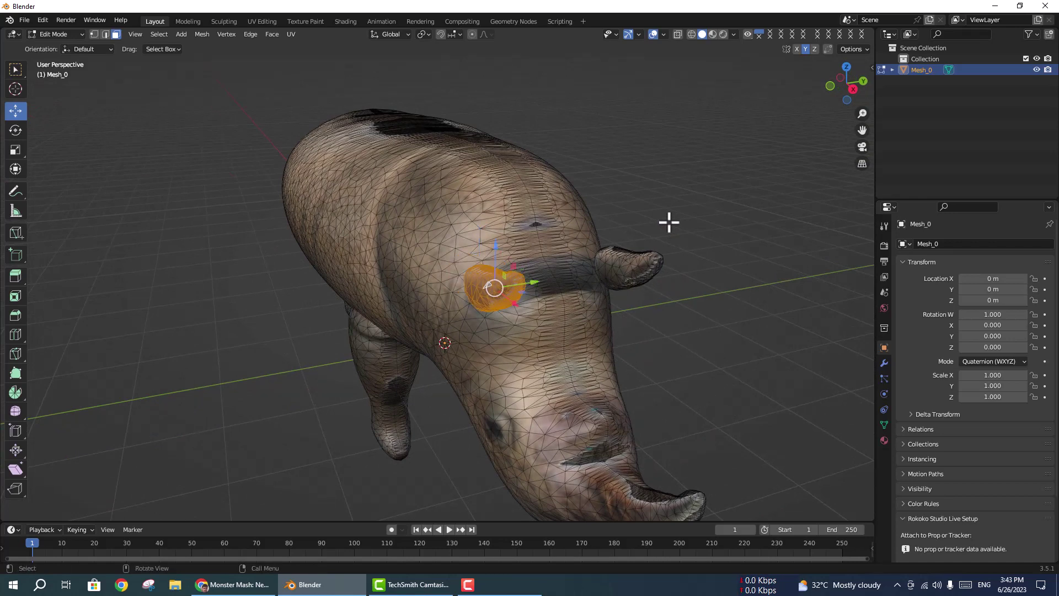
{"action": "key", "text": "ctrl+z"}
{"action": "key", "text": "ctrl+z"}
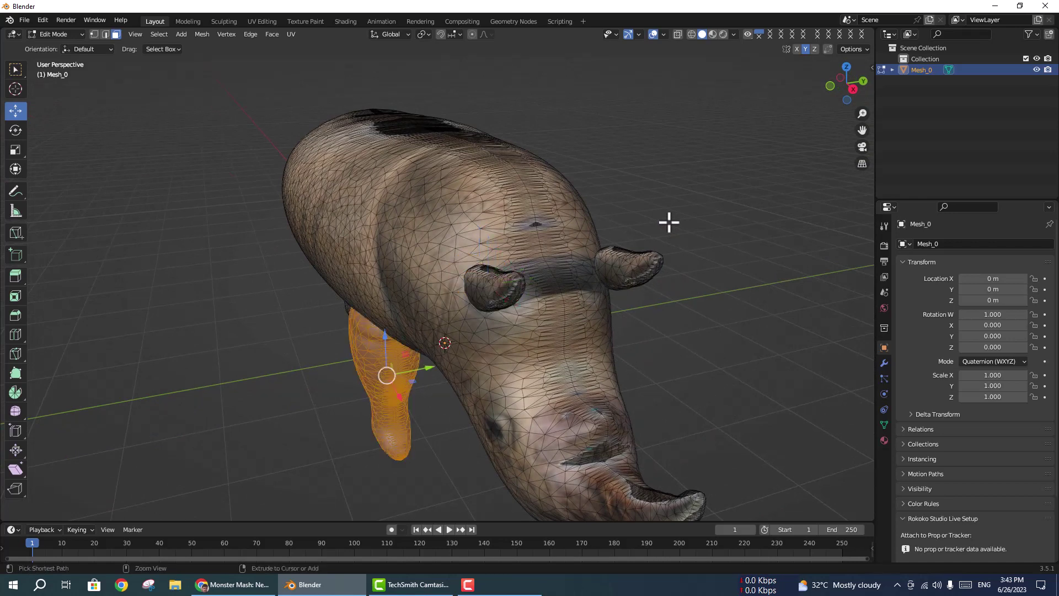
Select both ear pieces, move them back onto the head, lower them slightly, and deselect
{"action": "left_click", "coordinate": [498, 290]}
{"action": "key", "text": "l"}
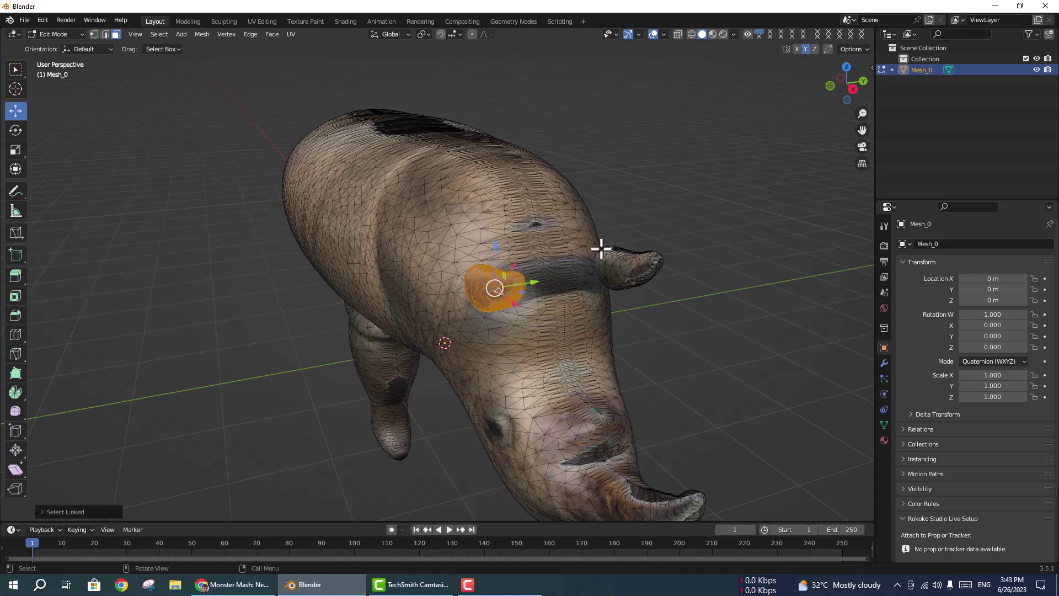
{"action": "left_click", "coordinate": [620, 264]}
{"action": "key", "text": "l"}
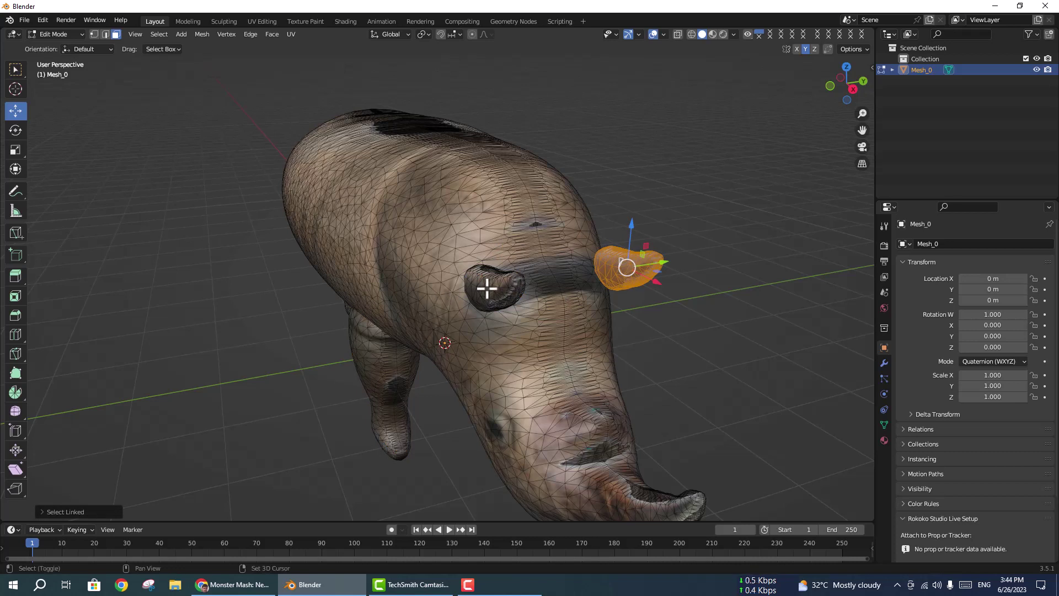
{"action": "key", "text": "l"}
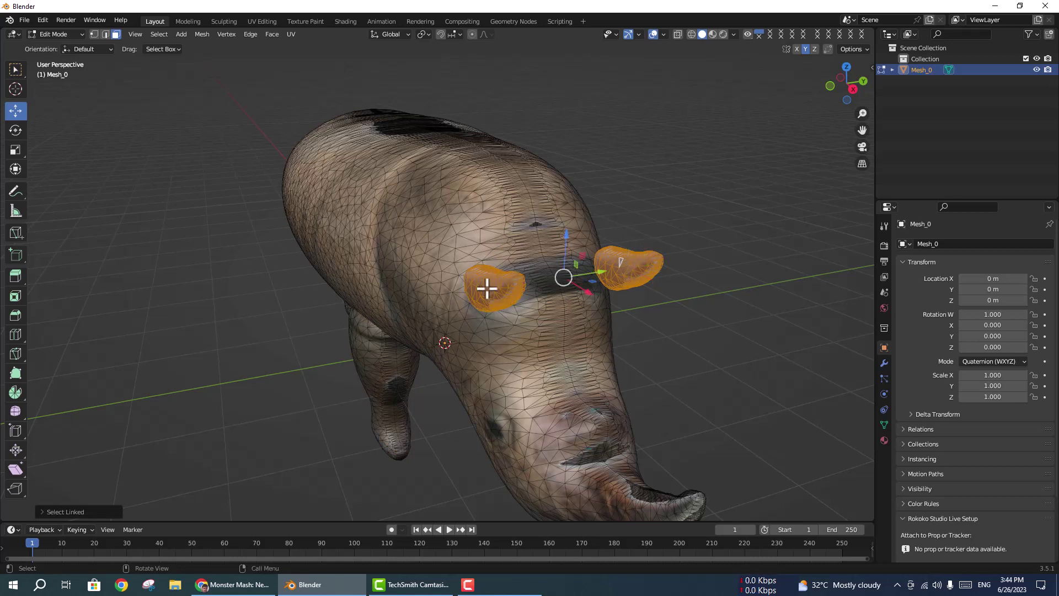
{"action": "middle_click_drag", "start_coordinate": [643, 187], "coordinate": [709, 178]}
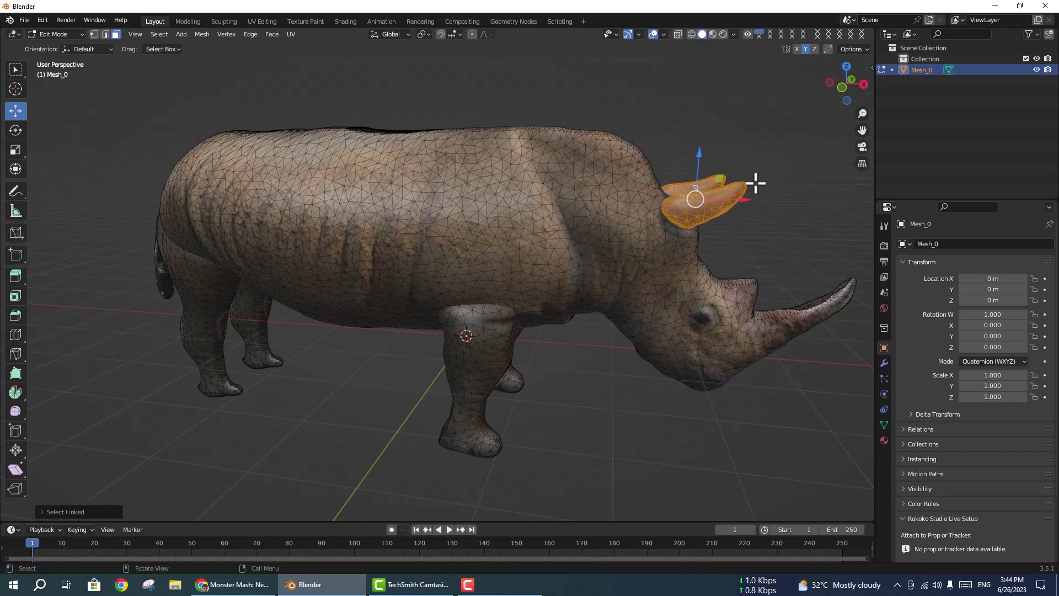
{"action": "left_click_drag", "start_coordinate": [745, 199], "coordinate": [712, 207]}
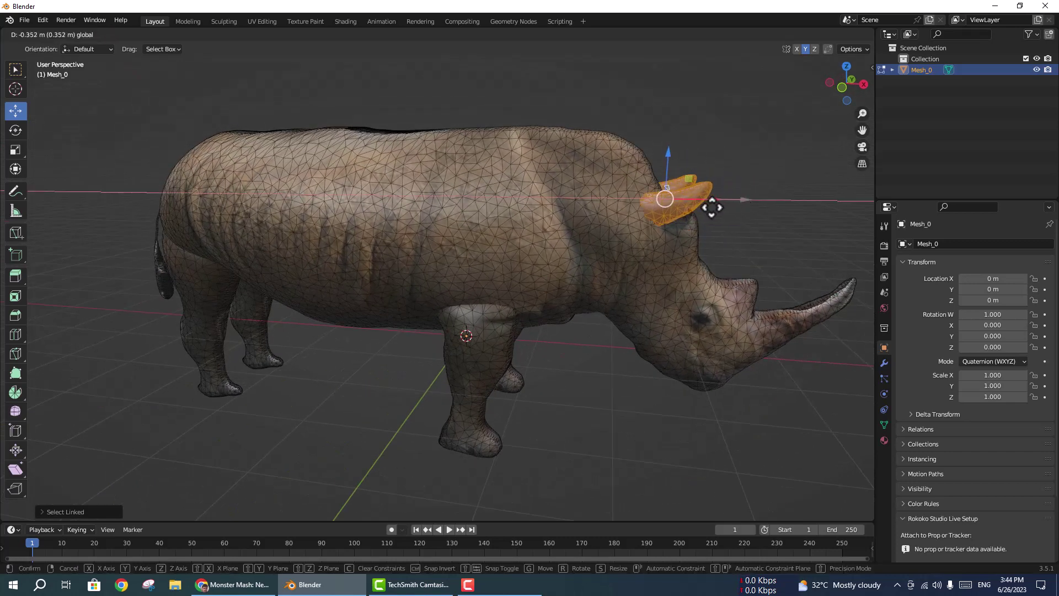
{"action": "left_click", "coordinate": [711, 207]}
{"action": "middle_click_drag", "start_coordinate": [713, 207], "coordinate": [744, 206]}
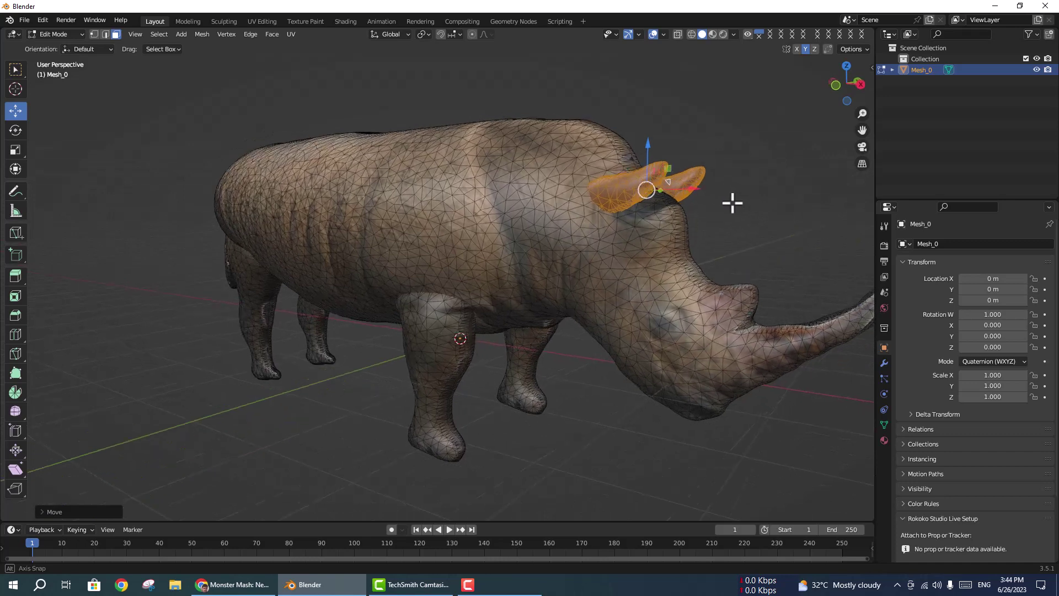
{"action": "mouse_move", "coordinate": [661, 158]}
{"action": "left_mouse_down"}
{"action": "mouse_move", "coordinate": [697, 222]}
{"action": "mouse_move", "coordinate": [712, 210]}
{"action": "left_mouse_up"}
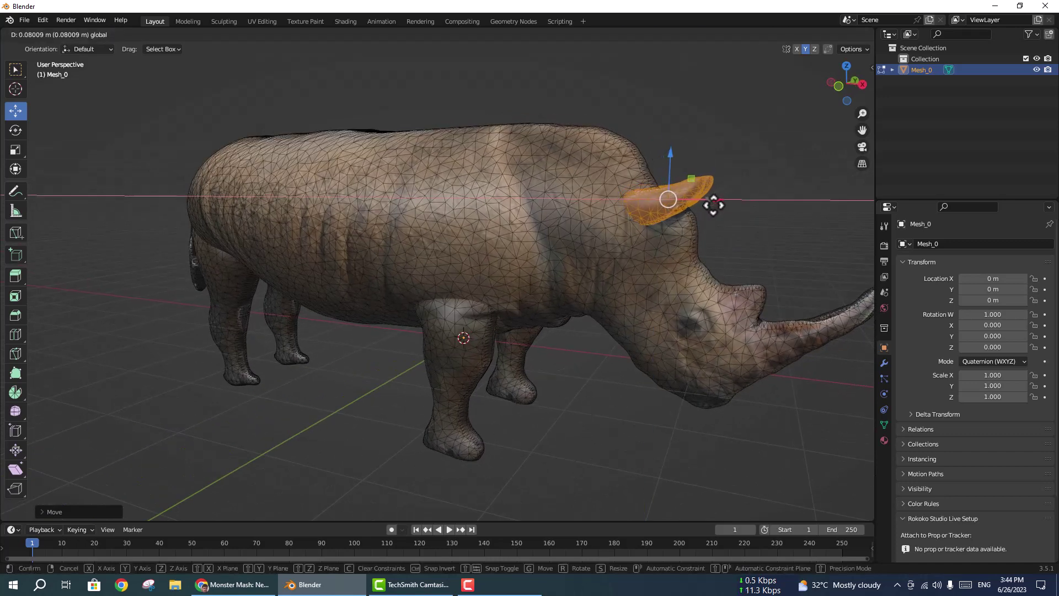
{"action": "key", "text": "alt+a"}
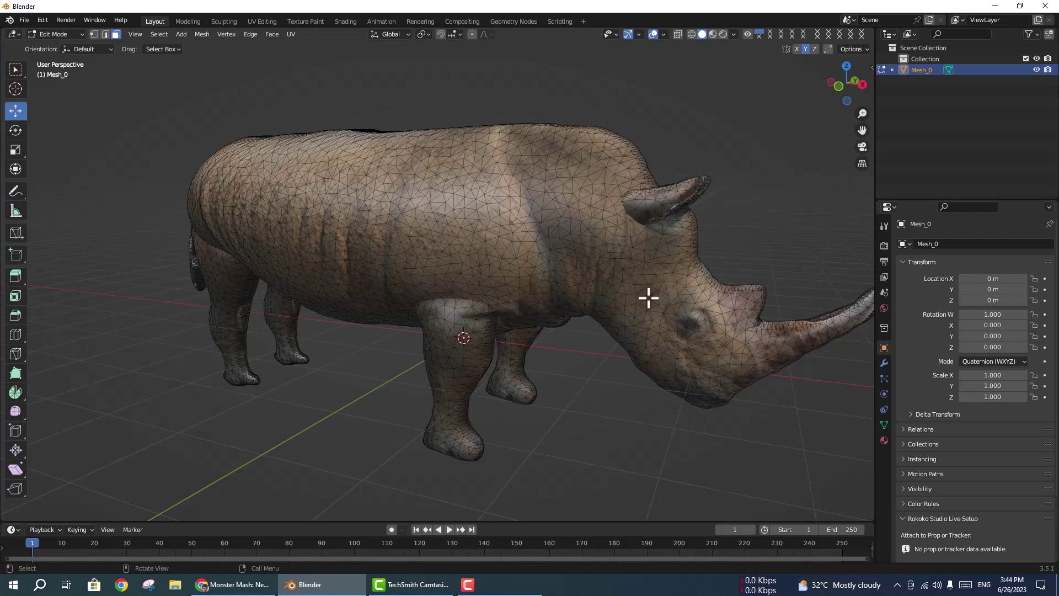
{"action": "mouse_move", "coordinate": [651, 295]}
{"action": "middle_mouse_down"}
{"action": "mouse_move", "coordinate": [684, 270]}
{"action": "mouse_move", "coordinate": [591, 257]}
{"action": "mouse_move", "coordinate": [551, 272]}
{"action": "mouse_move", "coordinate": [466, 270]}
{"action": "mouse_move", "coordinate": [684, 277]}
{"action": "middle_mouse_up"}
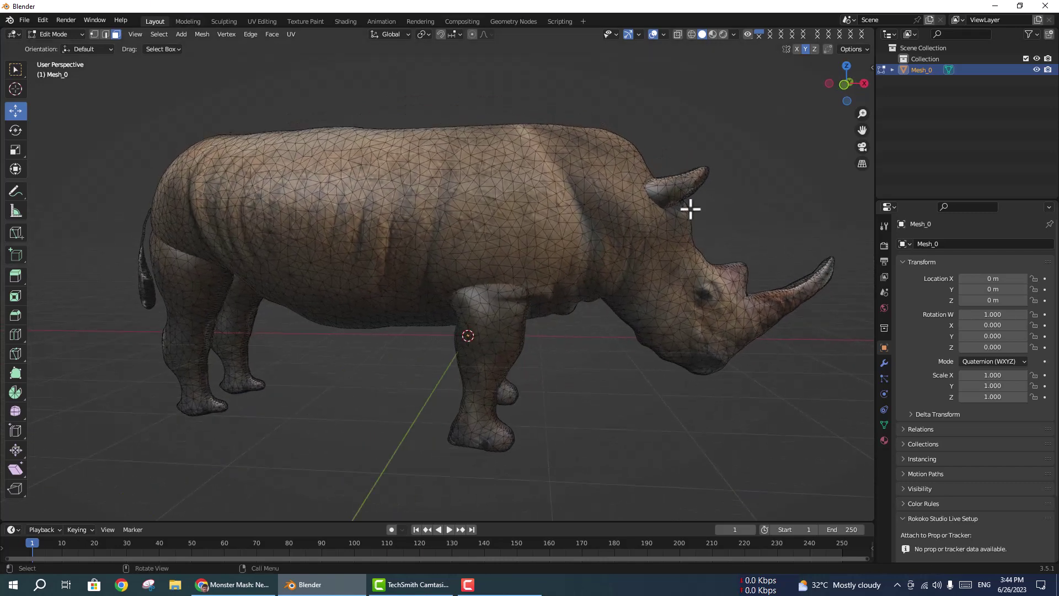
Return to Object Mode, switch to Material Preview shading, and orbit to a side-on view
{"action": "left_click", "coordinate": [58, 31]}
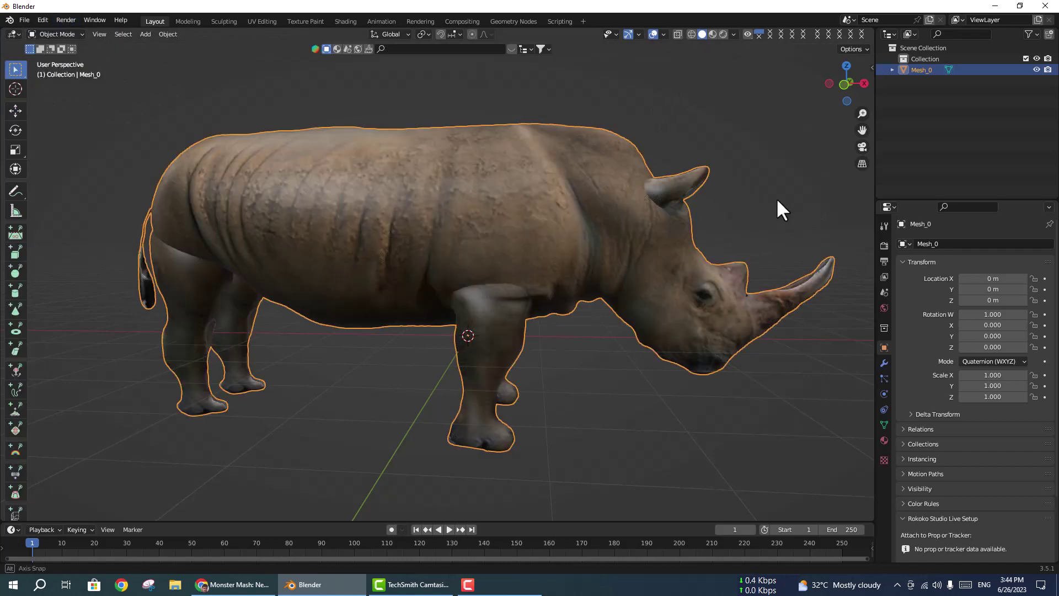
{"action": "mouse_move", "coordinate": [777, 198]}
{"action": "middle_mouse_down"}
{"action": "mouse_move", "coordinate": [708, 195]}
{"action": "mouse_move", "coordinate": [775, 194]}
{"action": "mouse_move", "coordinate": [769, 201]}
{"action": "middle_mouse_up"}
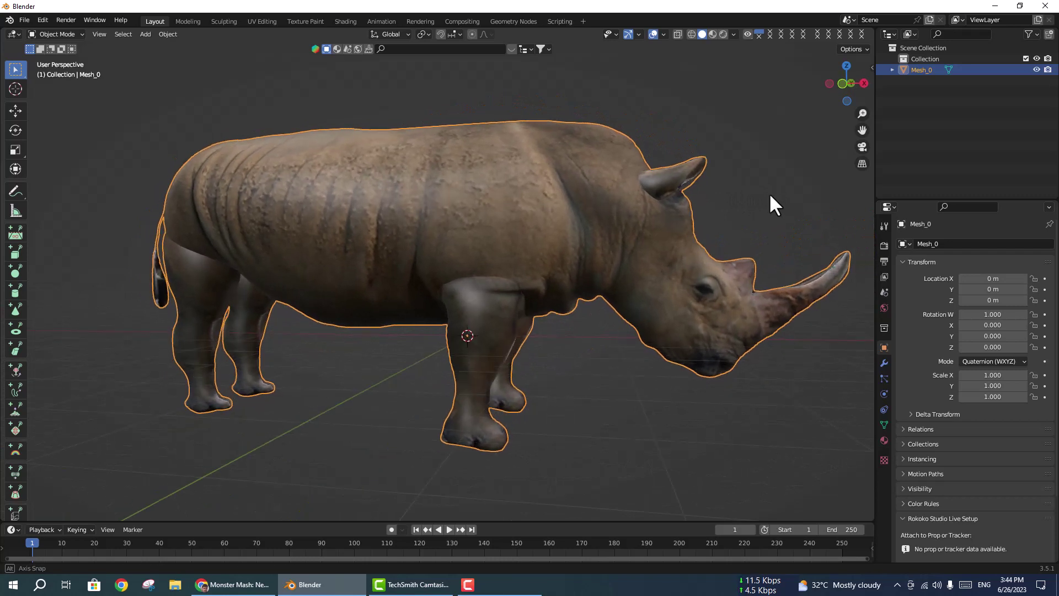
{"action": "scroll", "coordinate": [675, 265], "scroll_direction": "down", "scroll_amount": 2}
{"action": "middle_click_drag", "start_coordinate": [546, 249], "coordinate": [581, 239]}
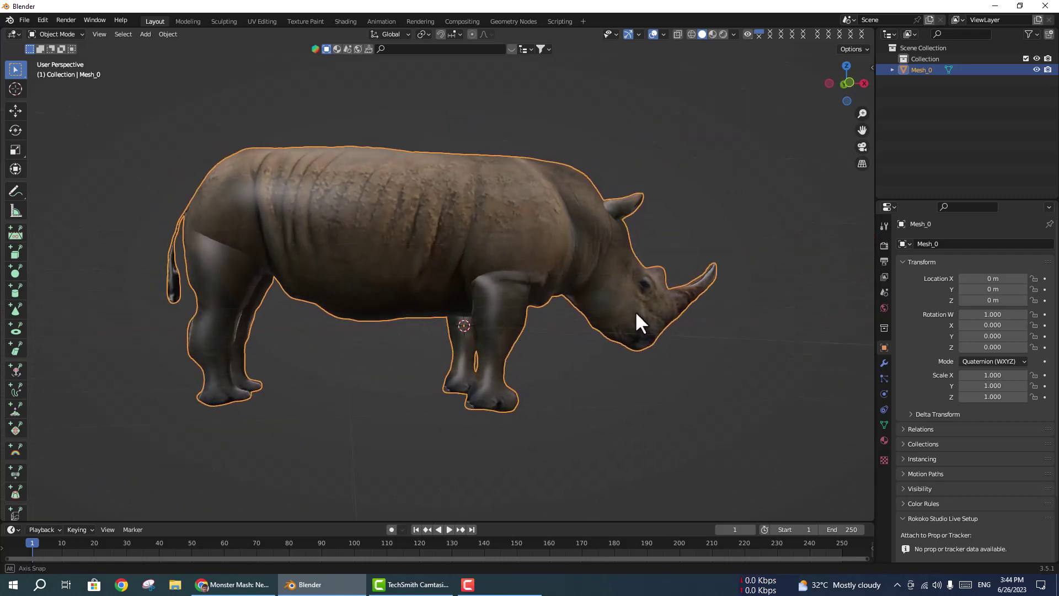
{"action": "middle_click_drag", "start_coordinate": [634, 314], "coordinate": [622, 319]}
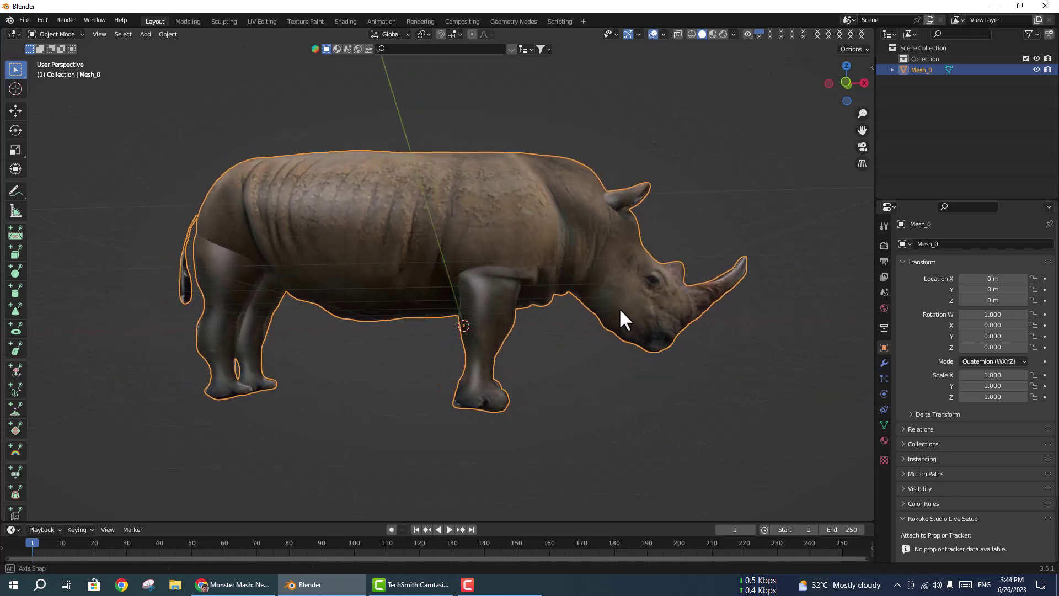
{"action": "left_click", "coordinate": [711, 35]}
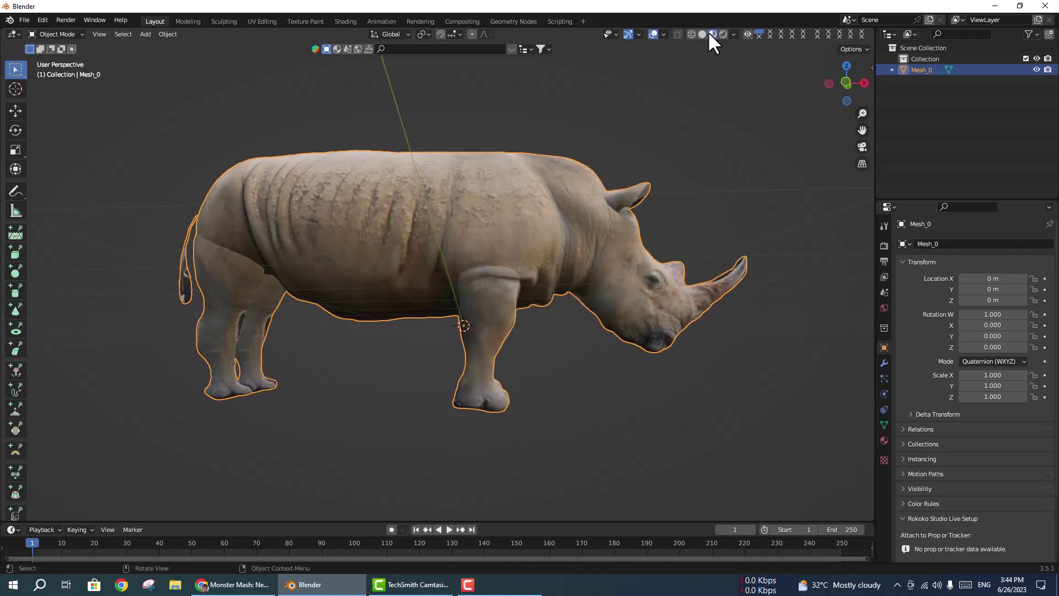
{"action": "middle_click_drag", "start_coordinate": [609, 271], "coordinate": [566, 295]}
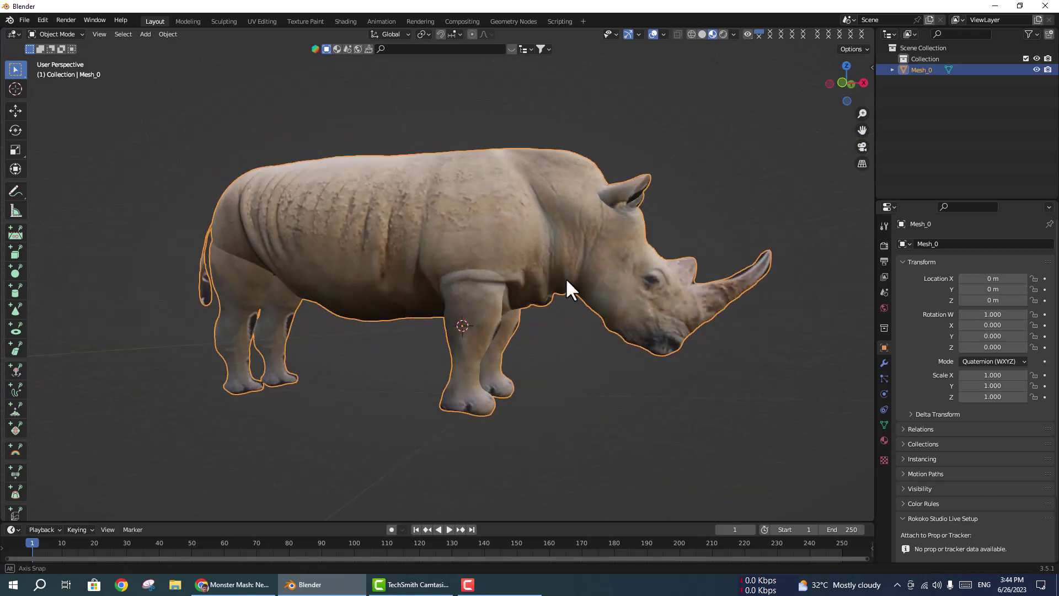
{"action": "middle_click_drag", "start_coordinate": [566, 291], "coordinate": [568, 284]}
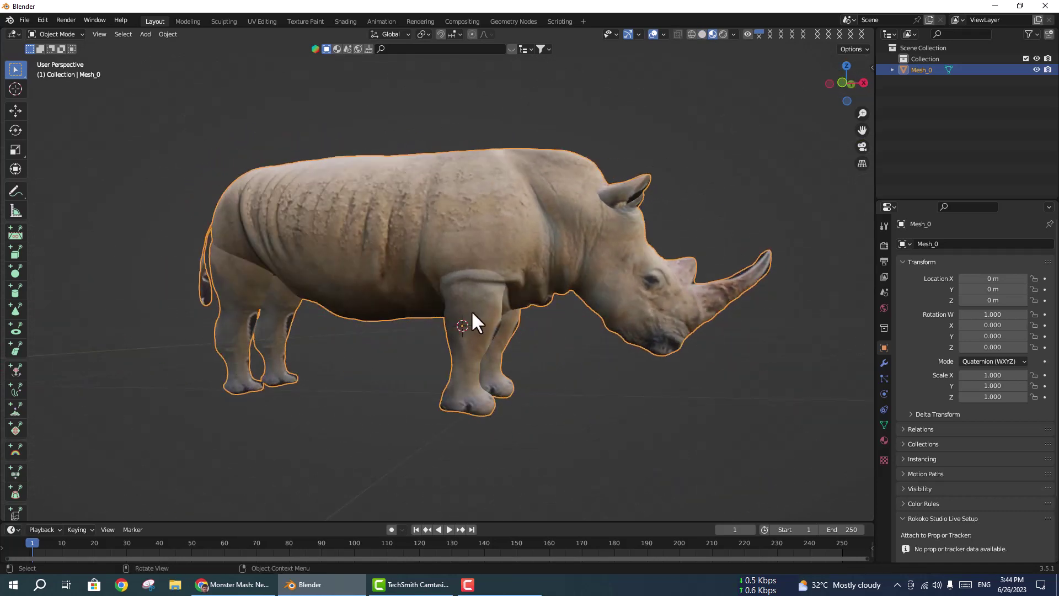
In Edit Mode, select the linked front leg piece, shift it slightly sideways, and deselect
{"action": "left_click", "coordinate": [74, 34]}
{"action": "left_click", "coordinate": [67, 61]}
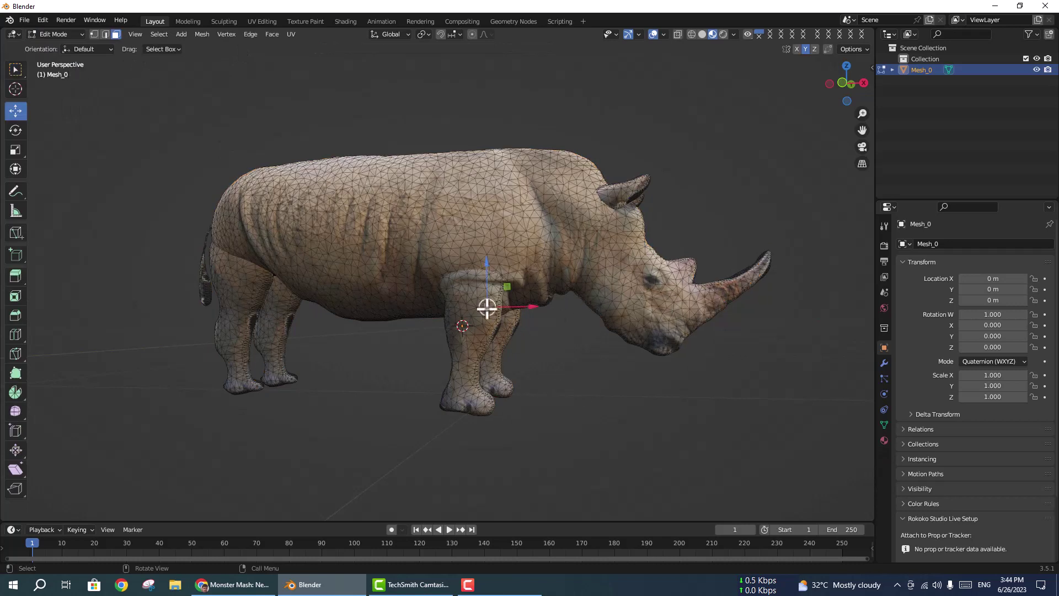
{"action": "key", "text": "l"}
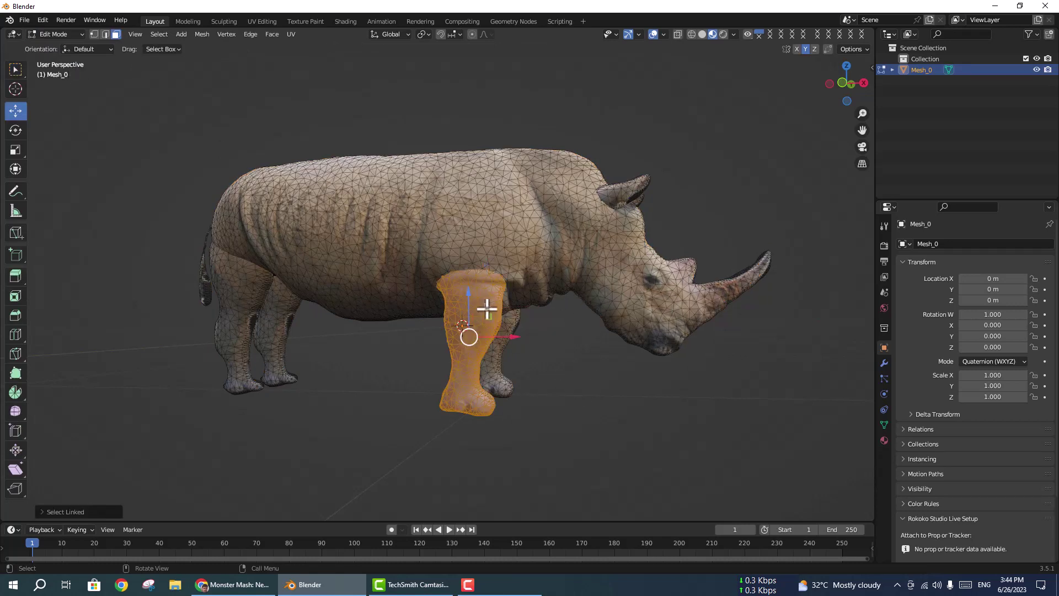
{"action": "mouse_move", "coordinate": [484, 306]}
{"action": "middle_mouse_down"}
{"action": "mouse_move", "coordinate": [603, 371]}
{"action": "mouse_move", "coordinate": [494, 379]}
{"action": "middle_mouse_up"}
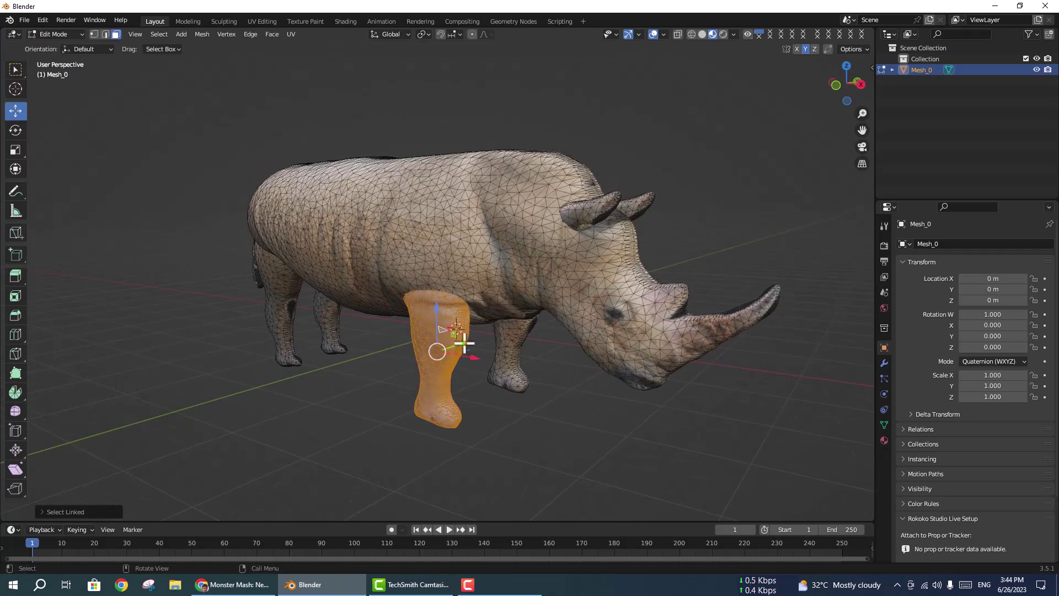
{"action": "left_click_drag", "start_coordinate": [464, 343], "coordinate": [474, 340]}
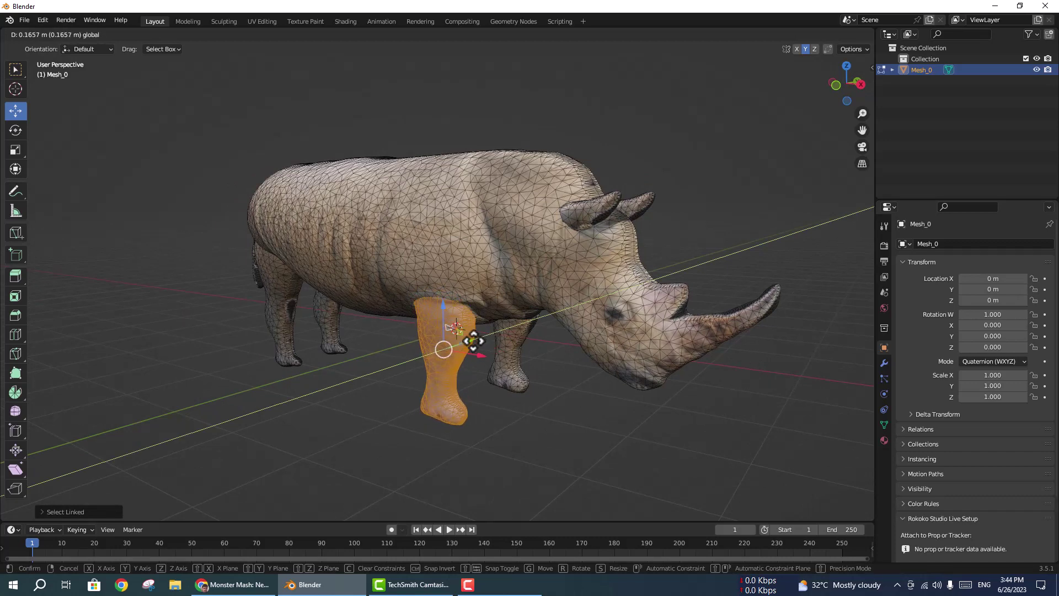
{"action": "left_click", "coordinate": [474, 340]}
{"action": "mouse_move", "coordinate": [474, 340]}
{"action": "middle_mouse_down"}
{"action": "mouse_move", "coordinate": [426, 382]}
{"action": "mouse_move", "coordinate": [438, 373]}
{"action": "middle_mouse_up"}
{"action": "left_click", "coordinate": [655, 385]}
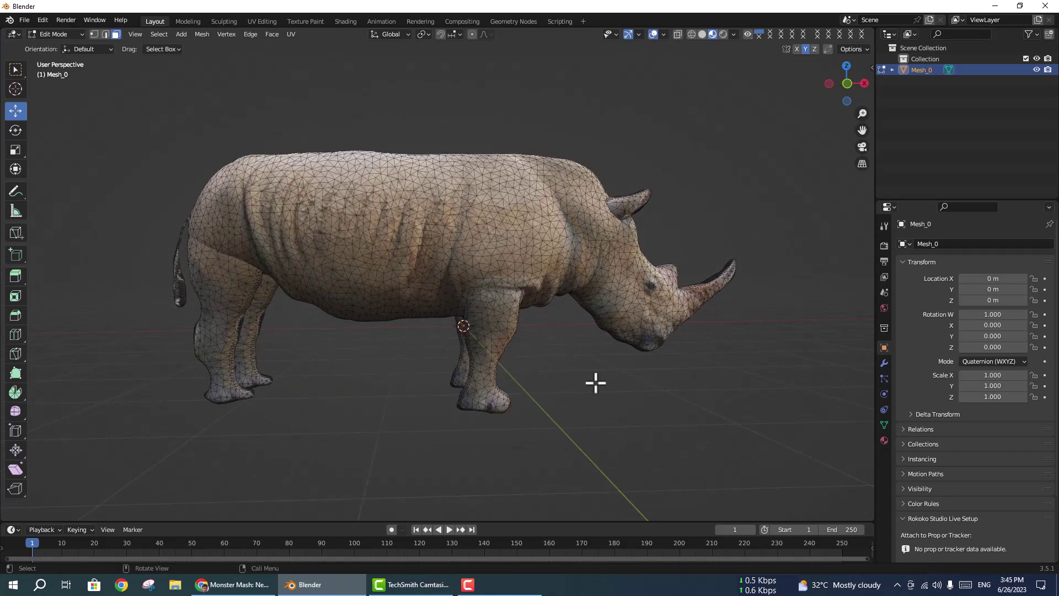
{"action": "middle_click_drag", "start_coordinate": [595, 382], "coordinate": [552, 378]}
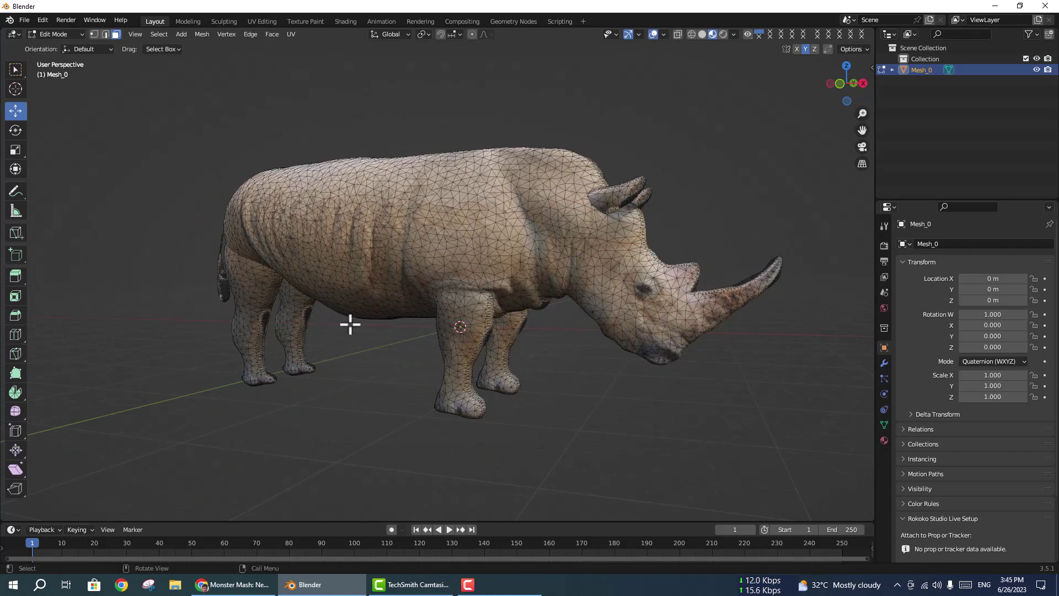
Undo that move, then slide the front leg along the body again and deselect
{"action": "left_click", "coordinate": [39, 16]}
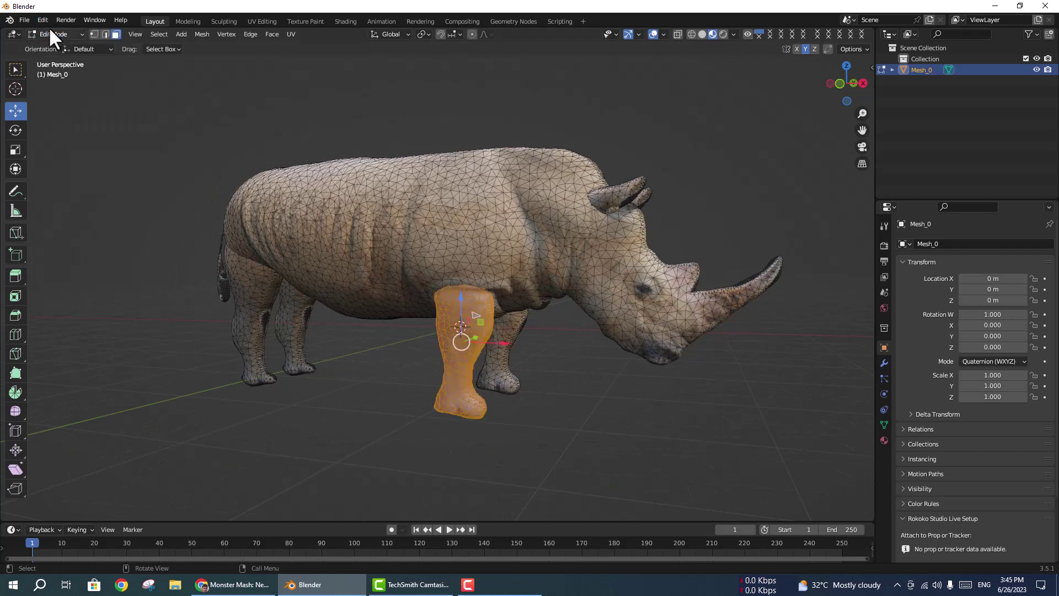
{"action": "left_click_drag", "start_coordinate": [477, 334], "coordinate": [476, 331]}
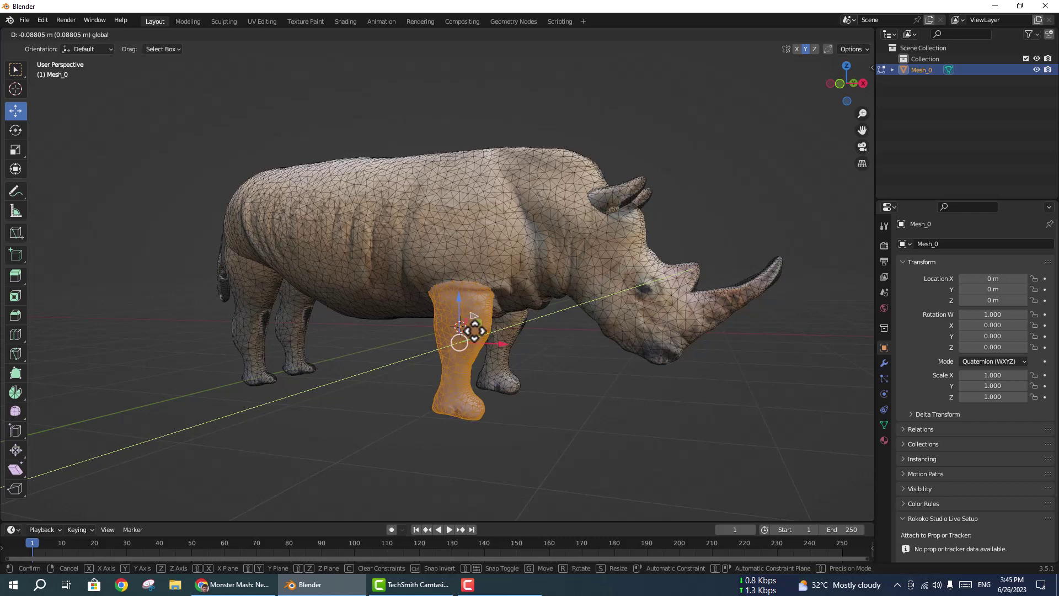
{"action": "left_click", "coordinate": [475, 332]}
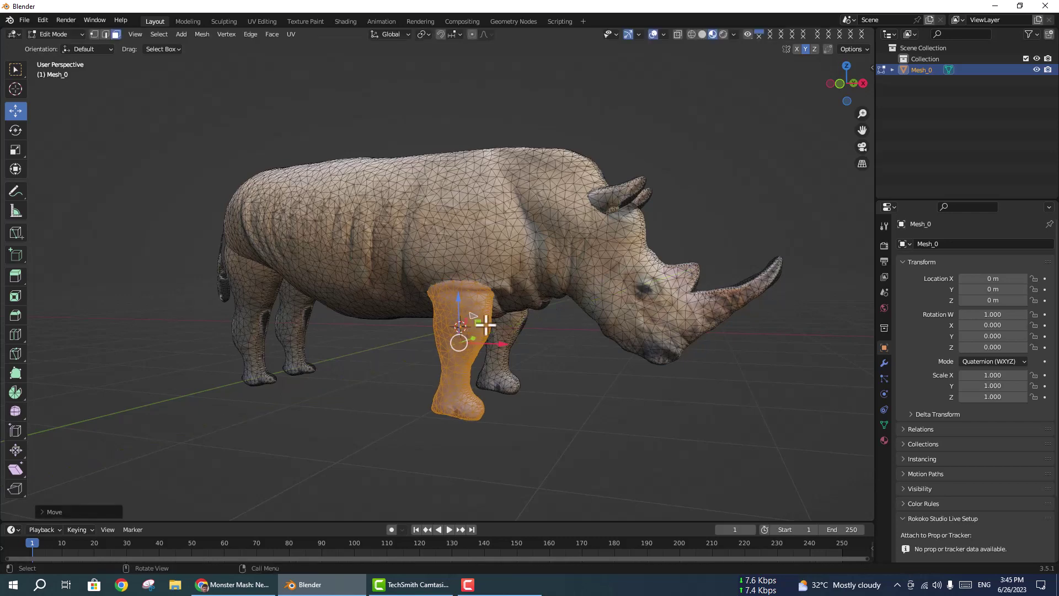
{"action": "left_click", "coordinate": [612, 370]}
{"action": "middle_click_drag", "start_coordinate": [612, 370], "coordinate": [552, 373]}
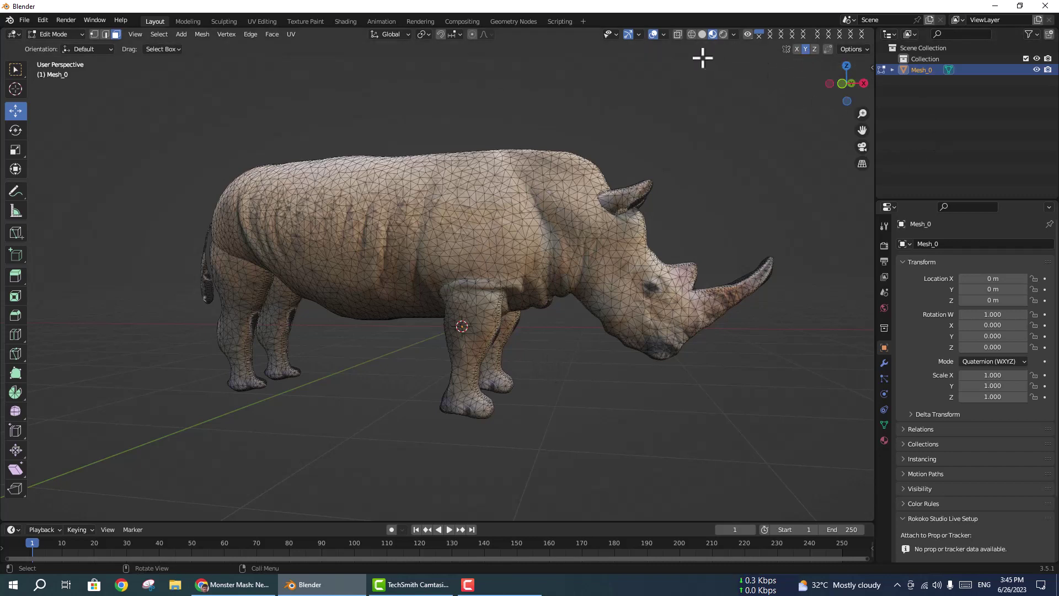
Switch the rhino to Object Mode from the mode dropdown and orbit to a front view
{"action": "left_click", "coordinate": [48, 32]}
{"action": "left_click", "coordinate": [65, 51]}
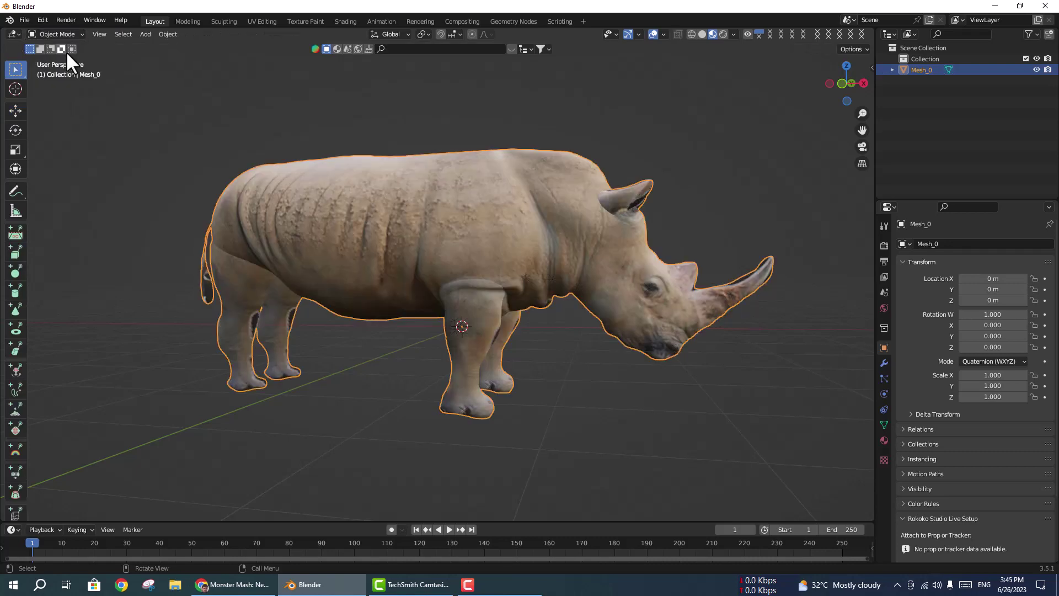
{"action": "mouse_move", "coordinate": [647, 327]}
{"action": "middle_mouse_down"}
{"action": "mouse_move", "coordinate": [722, 387]}
{"action": "mouse_move", "coordinate": [619, 375]}
{"action": "mouse_move", "coordinate": [504, 339]}
{"action": "middle_mouse_up"}
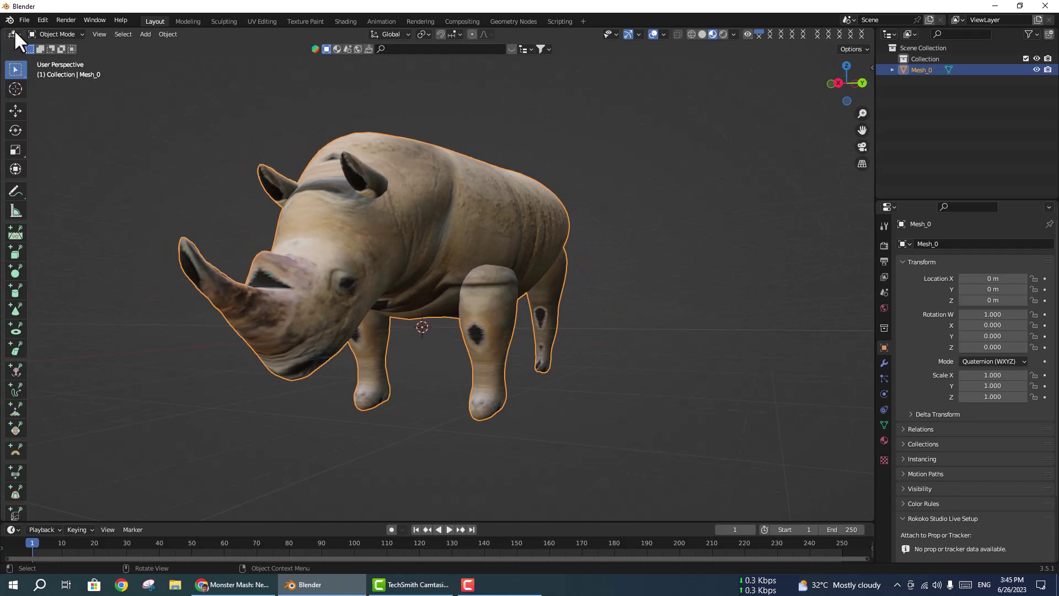
Enter Edit Mode and select the whole linked front leg piece
{"action": "left_click", "coordinate": [42, 33]}
{"action": "left_click", "coordinate": [53, 59]}
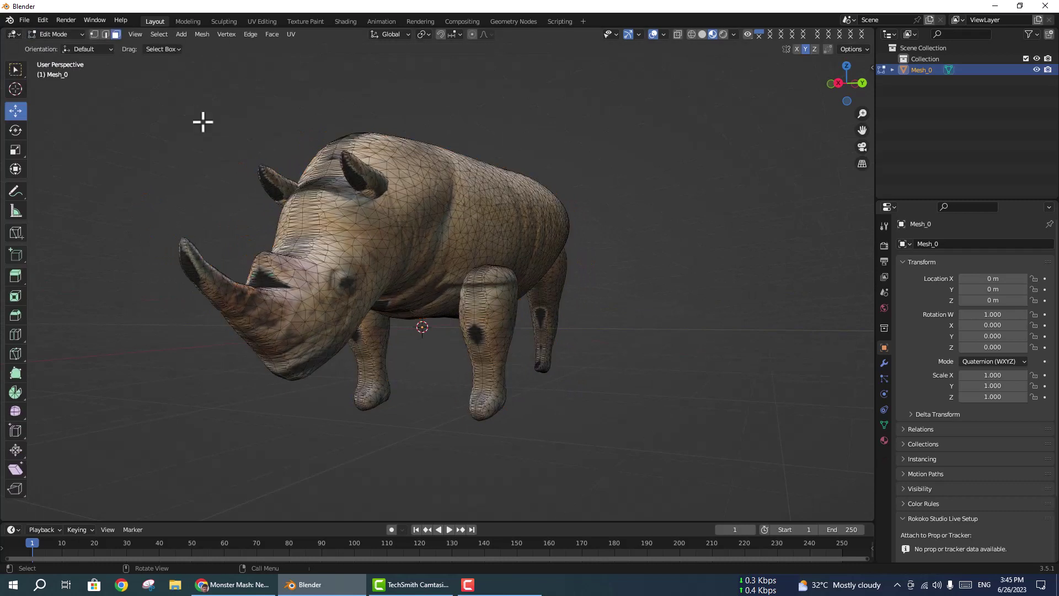
{"action": "left_click", "coordinate": [494, 306]}
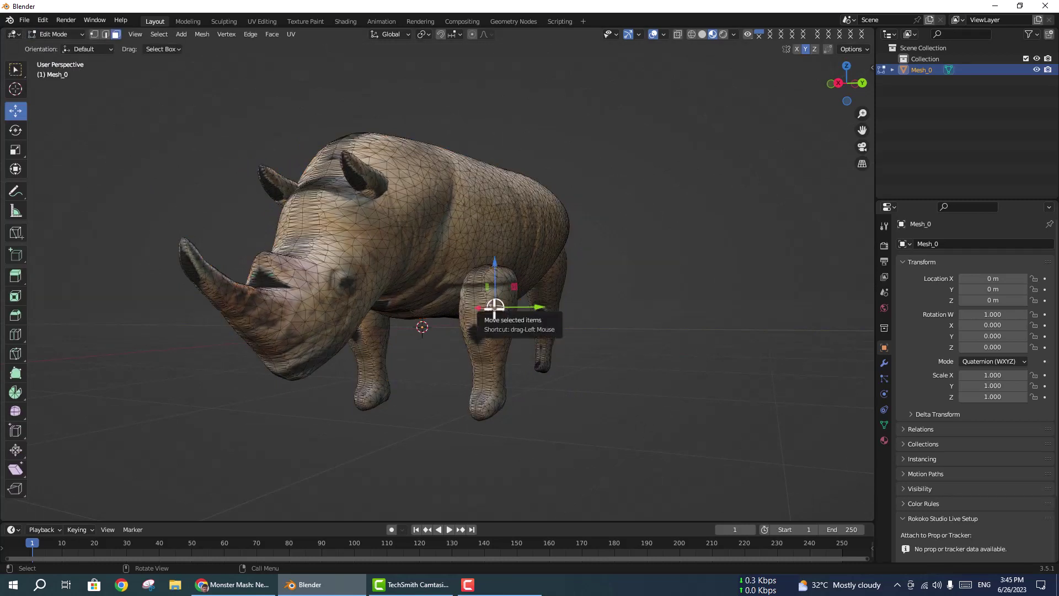
{"action": "key", "text": "ctrl+l"}
Slide the front leg along the X axis beneath the body, then deselect it
{"action": "mouse_move", "coordinate": [540, 356]}
{"action": "middle_mouse_down"}
{"action": "mouse_move", "coordinate": [516, 373]}
{"action": "mouse_move", "coordinate": [506, 359]}
{"action": "middle_mouse_up"}
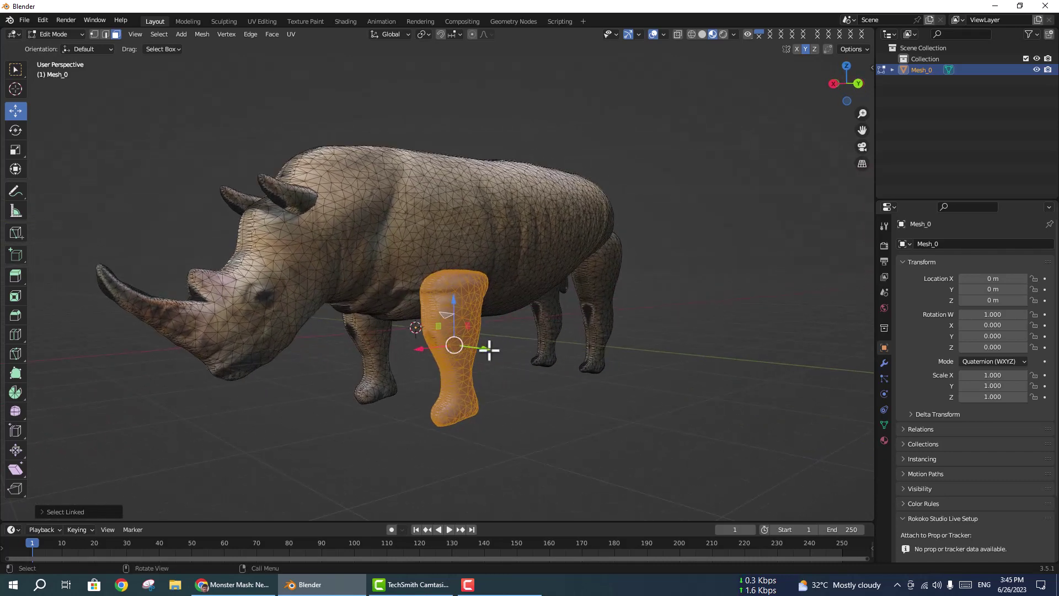
{"action": "key", "text": "g"}
{"action": "key", "text": "x"}
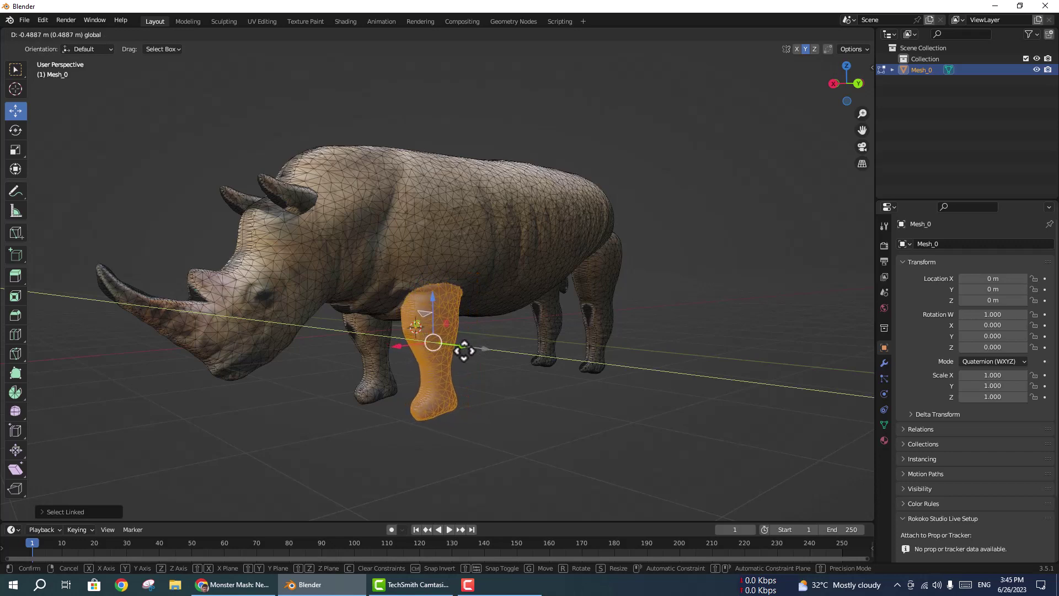
{"action": "left_click", "coordinate": [463, 352]}
{"action": "mouse_move", "coordinate": [353, 418]}
{"action": "middle_mouse_down"}
{"action": "mouse_move", "coordinate": [564, 426]}
{"action": "mouse_move", "coordinate": [530, 425]}
{"action": "middle_mouse_up"}
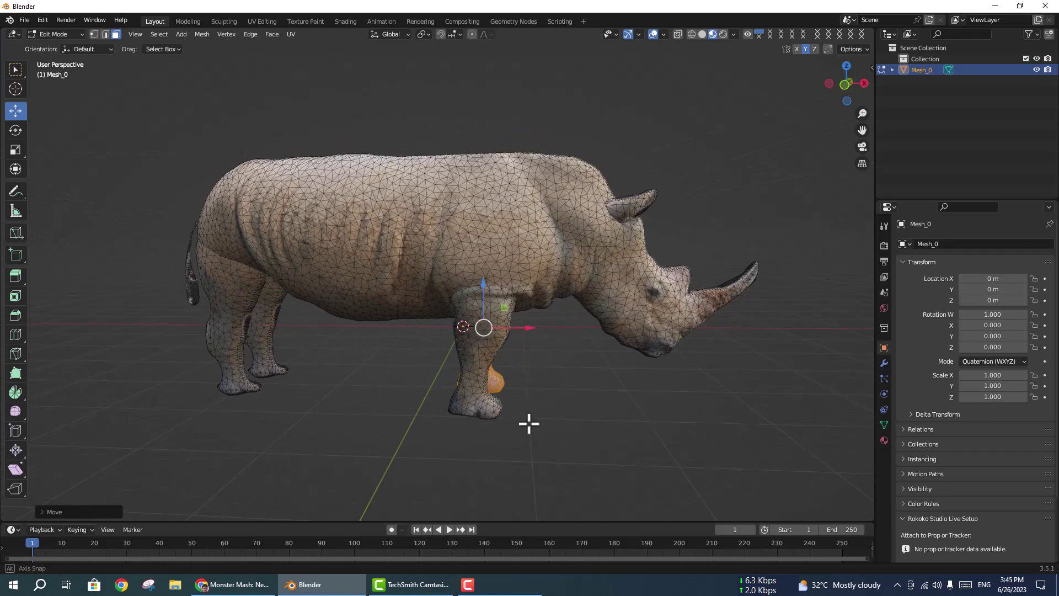
{"action": "left_click", "coordinate": [563, 401]}
{"action": "mouse_move", "coordinate": [295, 355]}
{"action": "middle_mouse_down"}
{"action": "mouse_move", "coordinate": [409, 295]}
{"action": "mouse_move", "coordinate": [199, 284]}
{"action": "middle_mouse_up"}
Select the linked hind leg piece, nudge it along Y and X, then deselect it
{"action": "left_click", "coordinate": [221, 286]}
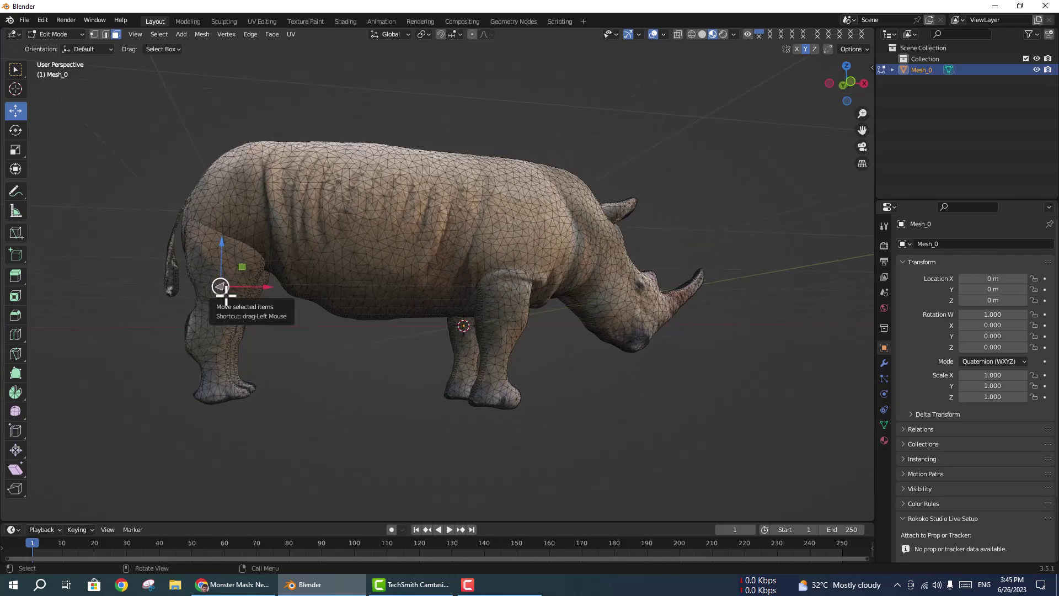
{"action": "key", "text": "l"}
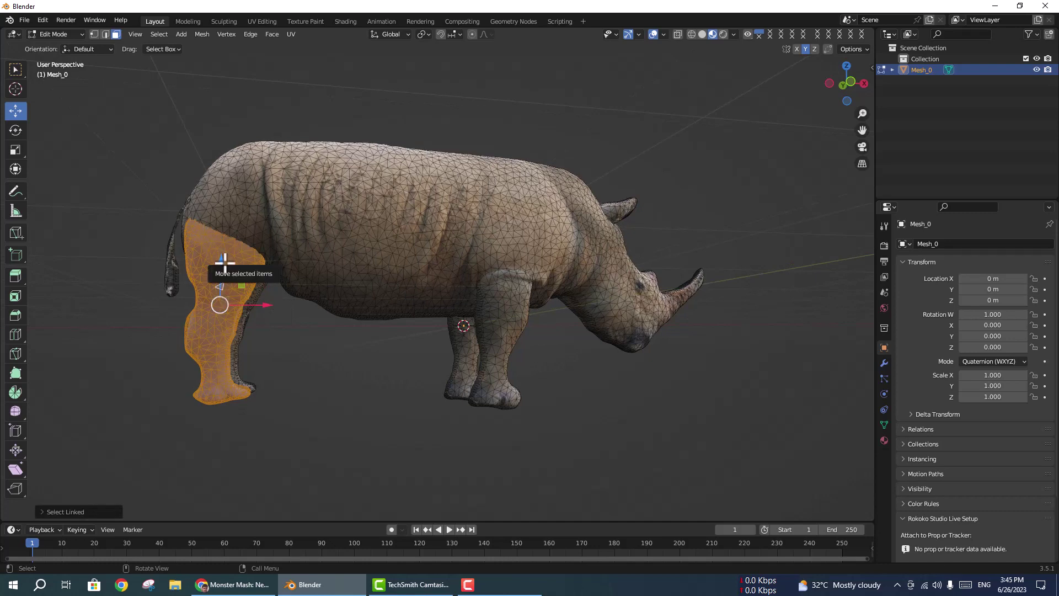
{"action": "left_click_drag", "start_coordinate": [223, 263], "coordinate": [222, 266]}
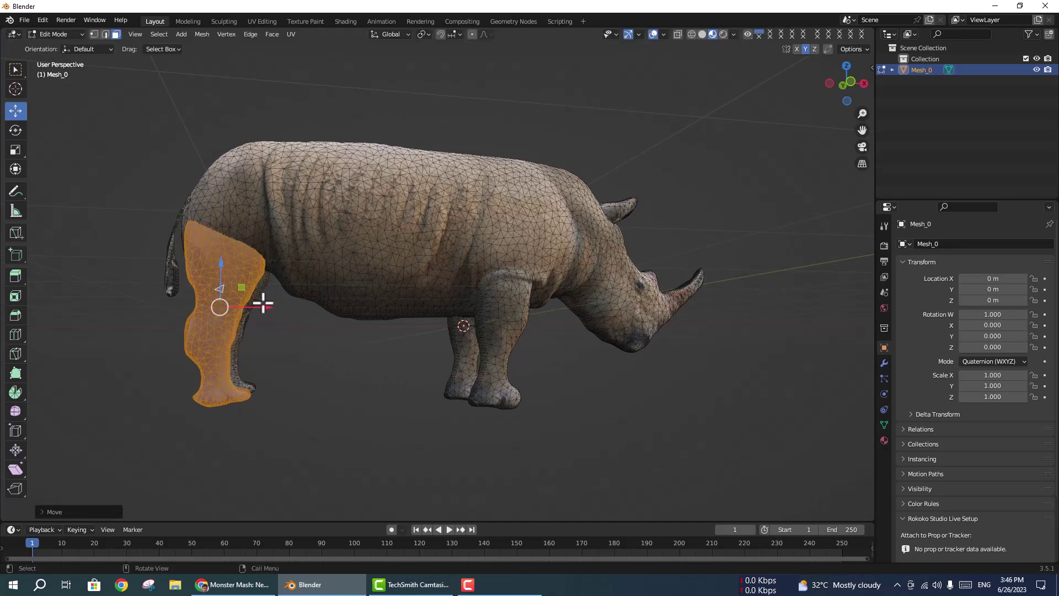
{"action": "mouse_move", "coordinate": [263, 304]}
{"action": "middle_mouse_down"}
{"action": "mouse_move", "coordinate": [342, 331]}
{"action": "mouse_move", "coordinate": [333, 367]}
{"action": "middle_mouse_up"}
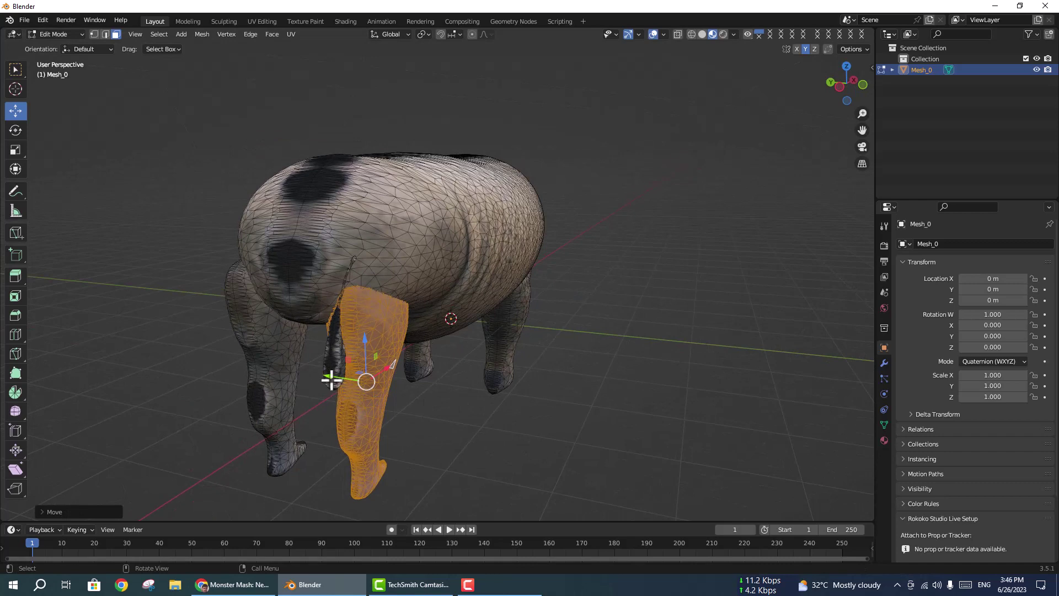
{"action": "left_click_drag", "start_coordinate": [330, 379], "coordinate": [340, 380]}
{"action": "mouse_move", "coordinate": [341, 379]}
{"action": "middle_mouse_down"}
{"action": "mouse_move", "coordinate": [556, 389]}
{"action": "mouse_move", "coordinate": [553, 373]}
{"action": "mouse_move", "coordinate": [602, 378]}
{"action": "middle_mouse_up"}
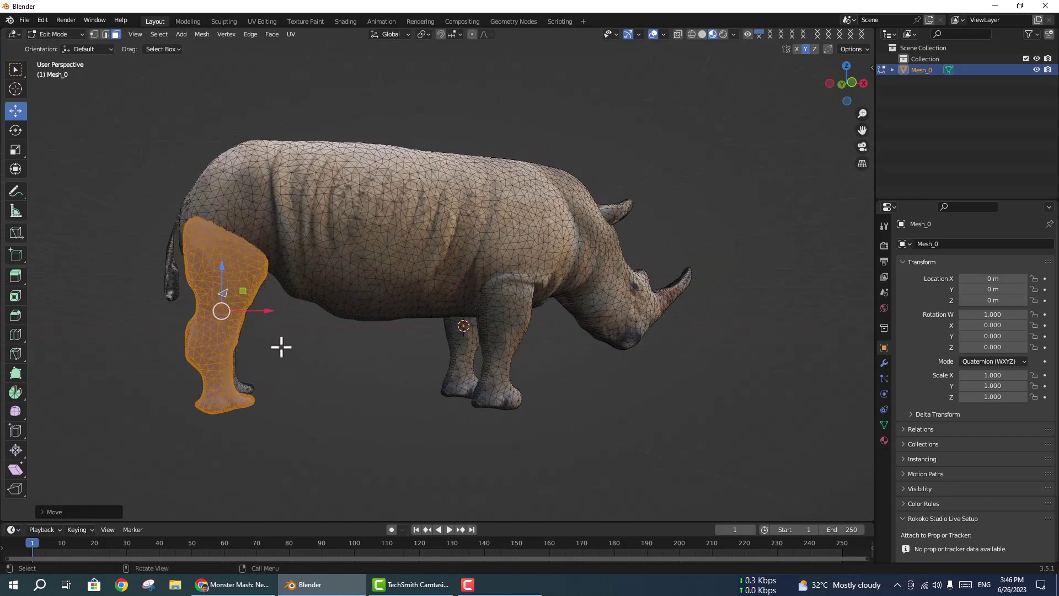
{"action": "left_click_drag", "start_coordinate": [264, 315], "coordinate": [266, 315]}
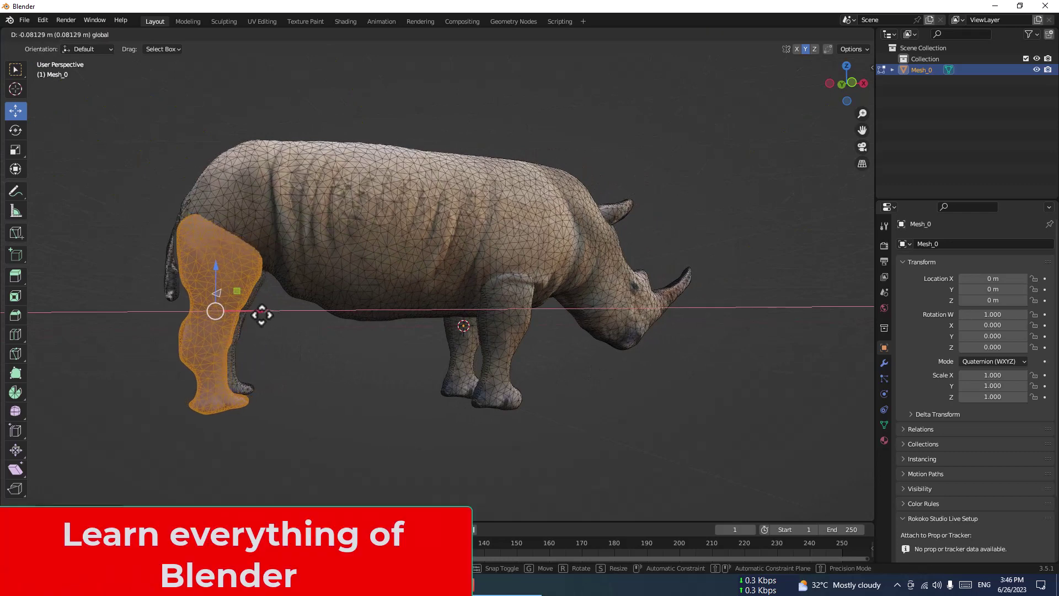
{"action": "middle_click_drag", "start_coordinate": [267, 316], "coordinate": [377, 397]}
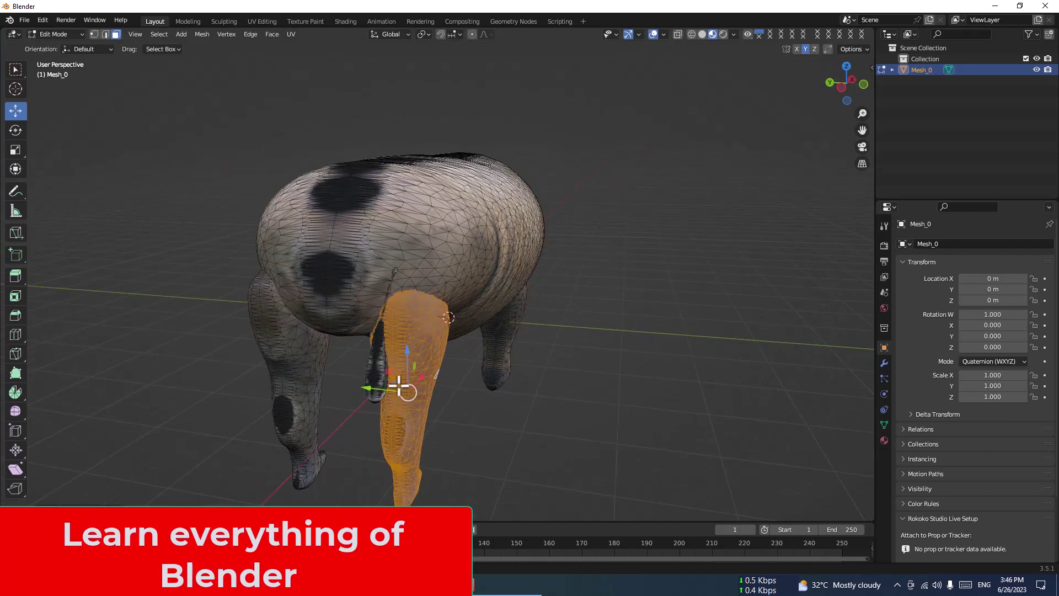
{"action": "left_click_drag", "start_coordinate": [365, 390], "coordinate": [372, 387]}
{"action": "middle_click_drag", "start_coordinate": [539, 386], "coordinate": [472, 371]}
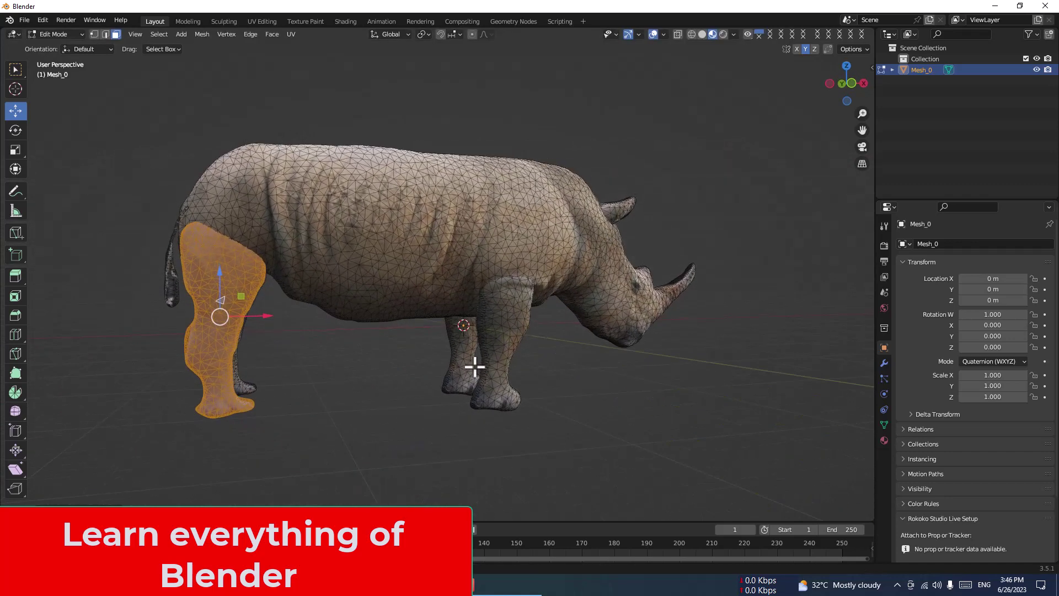
{"action": "left_click", "coordinate": [379, 365]}
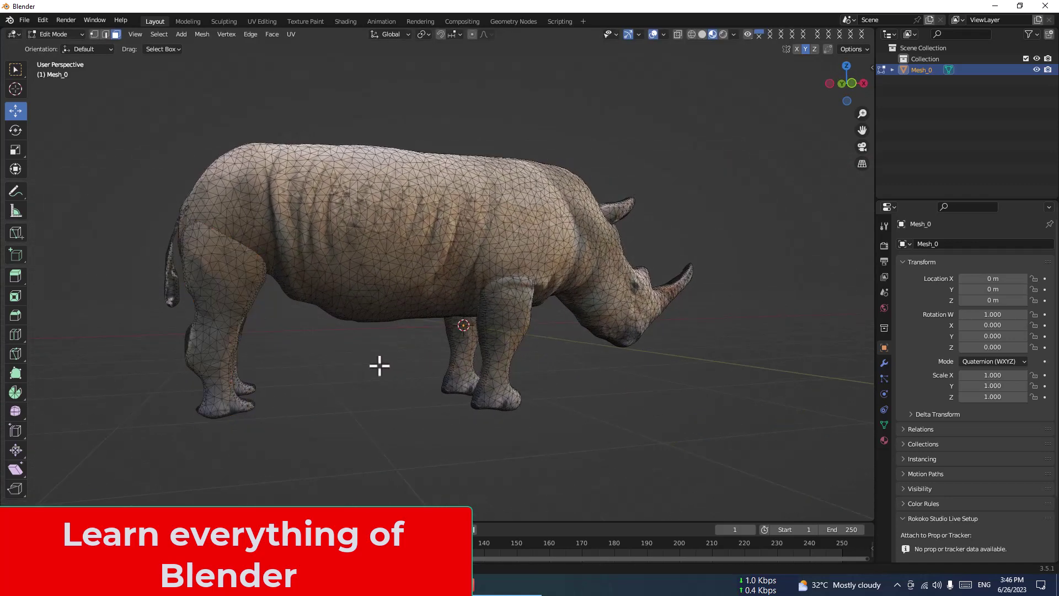
{"action": "scroll", "coordinate": [279, 336], "scroll_direction": "up", "scroll_amount": 1}
{"action": "scroll", "coordinate": [279, 335], "scroll_direction": "up", "scroll_amount": 2}
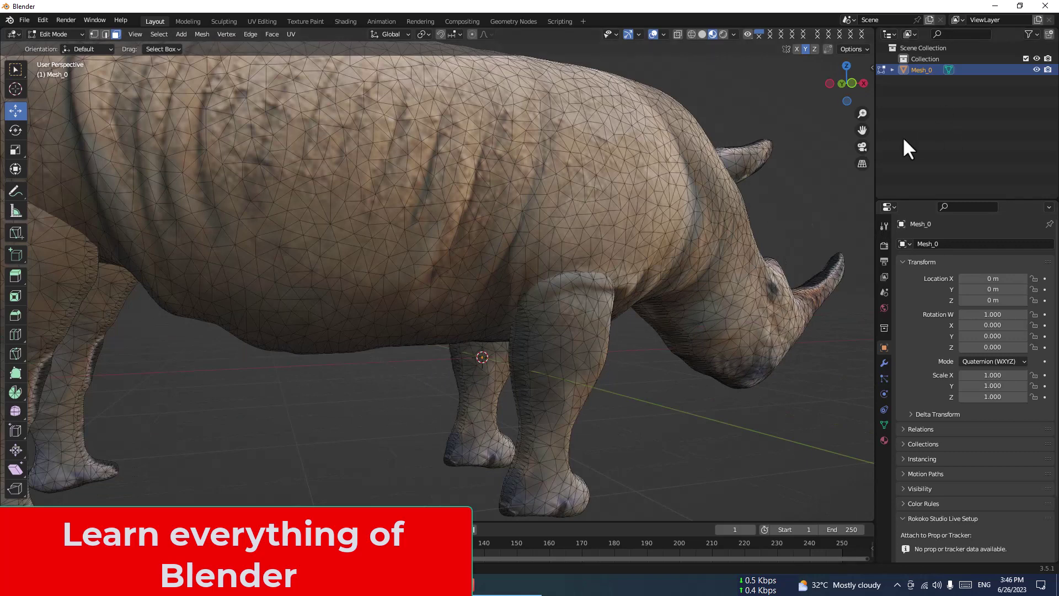
From the rear, reselect the hind leg piece and slide it along the Y axis
{"action": "left_click_drag", "start_coordinate": [859, 131], "coordinate": [927, 136]}
{"action": "scroll", "coordinate": [548, 312], "scroll_direction": "up", "scroll_amount": 1}
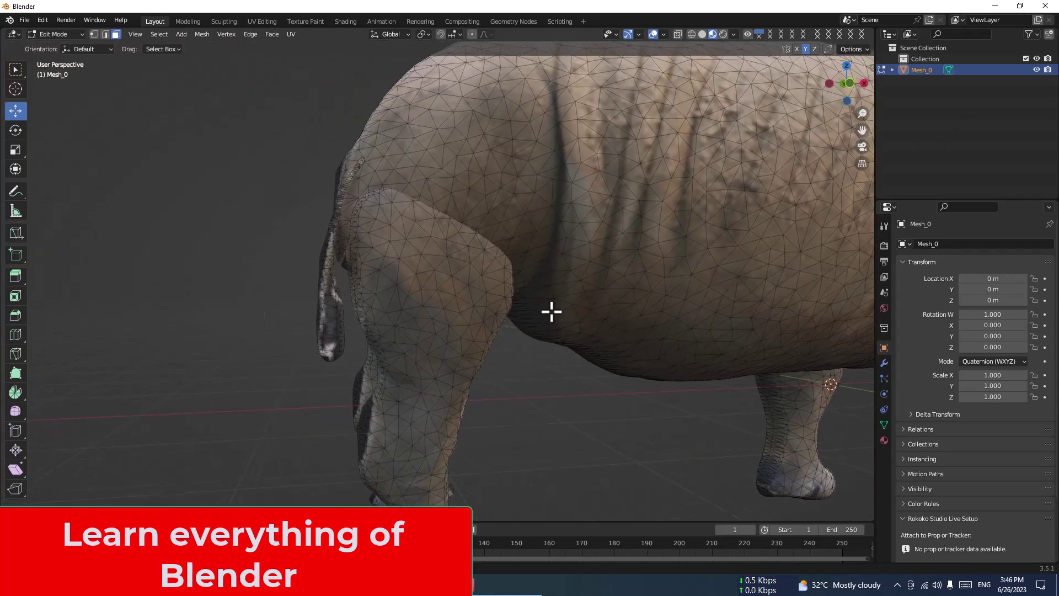
{"action": "scroll", "coordinate": [549, 311], "scroll_direction": "up", "scroll_amount": 2}
{"action": "left_click", "coordinate": [430, 312]}
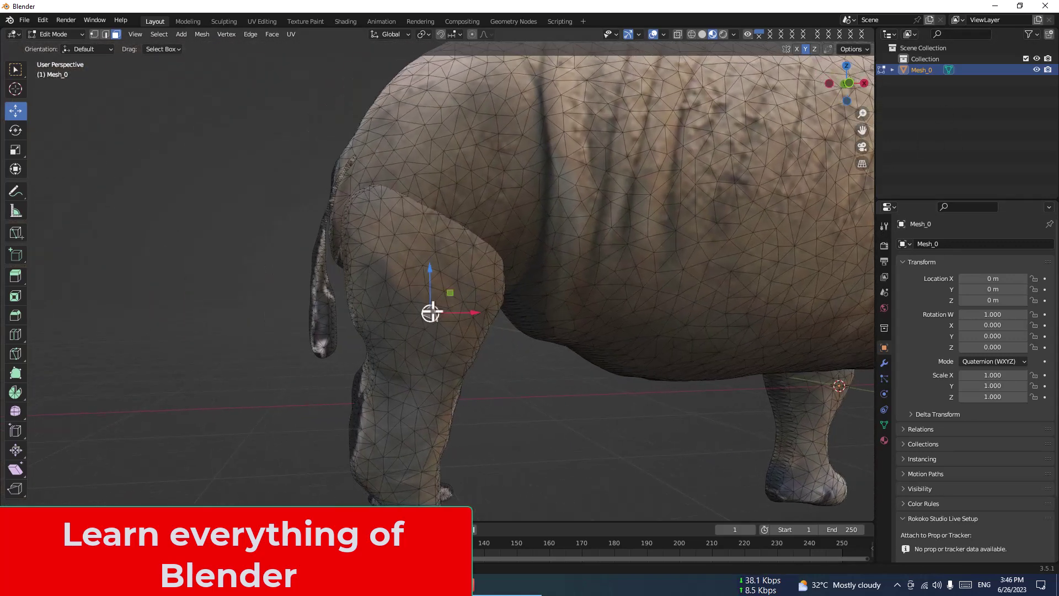
{"action": "key", "text": "ctrl+l"}
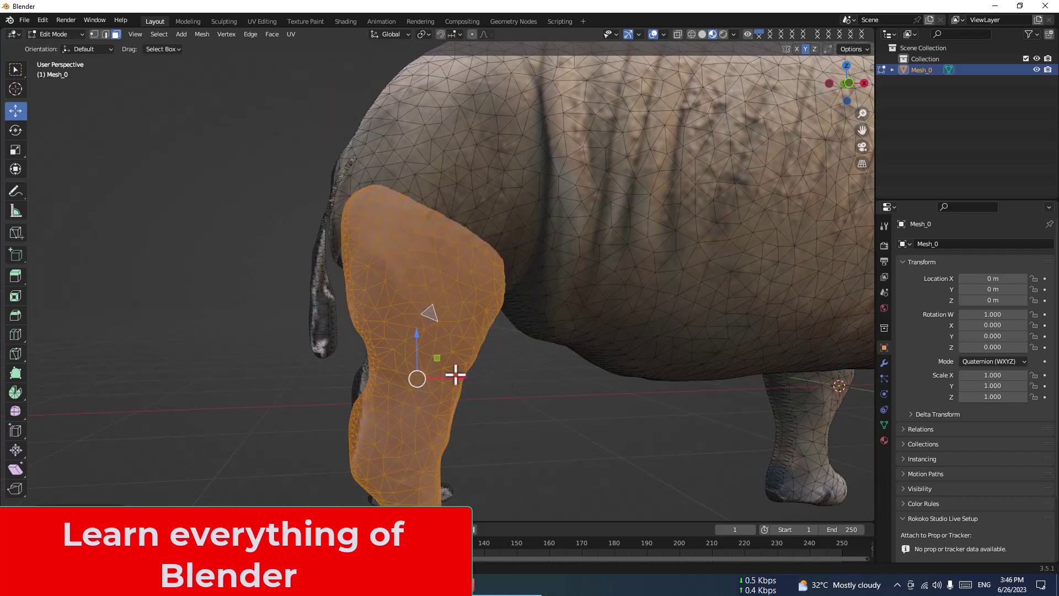
{"action": "middle_click_drag", "start_coordinate": [456, 373], "coordinate": [502, 412]}
{"action": "key", "text": "g"}
{"action": "key", "text": "y"}
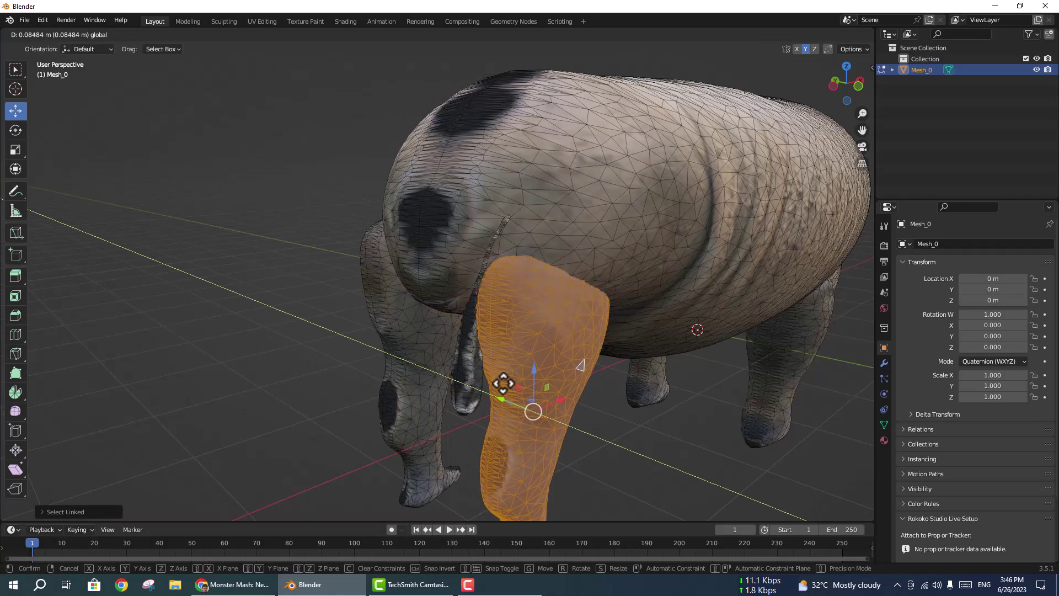
{"action": "left_click", "coordinate": [501, 382]}
{"action": "scroll", "coordinate": [504, 383], "scroll_direction": "up", "scroll_amount": 3}
{"action": "mouse_move", "coordinate": [504, 384]}
{"action": "middle_mouse_down"}
{"action": "mouse_move", "coordinate": [612, 374]}
{"action": "mouse_move", "coordinate": [662, 393]}
{"action": "middle_mouse_up"}
Select the linked tail piece and move it along Y and X against the rump
{"action": "left_click", "coordinate": [581, 364]}
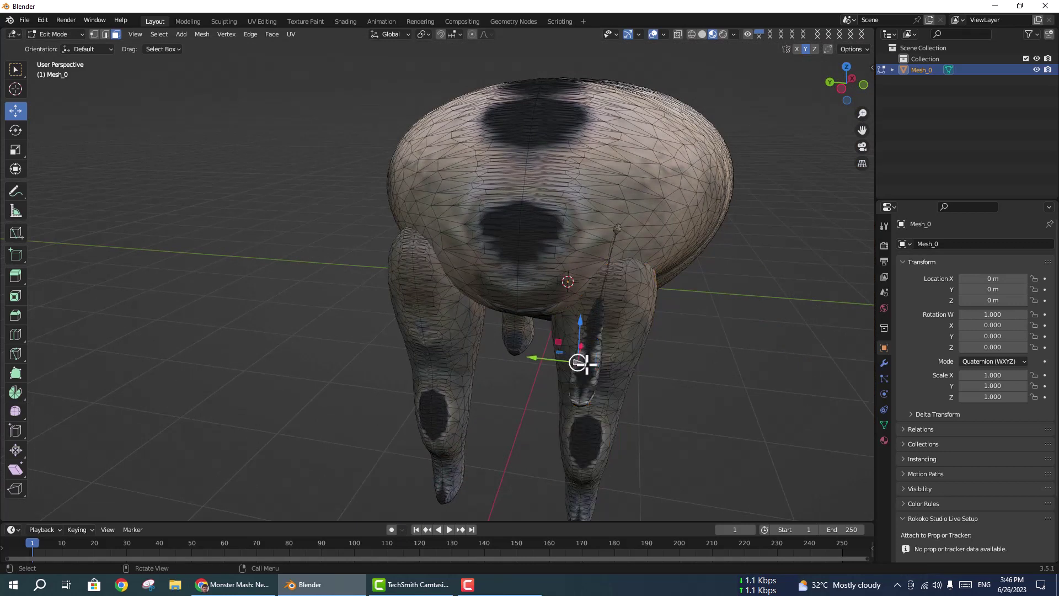
{"action": "key", "text": "l"}
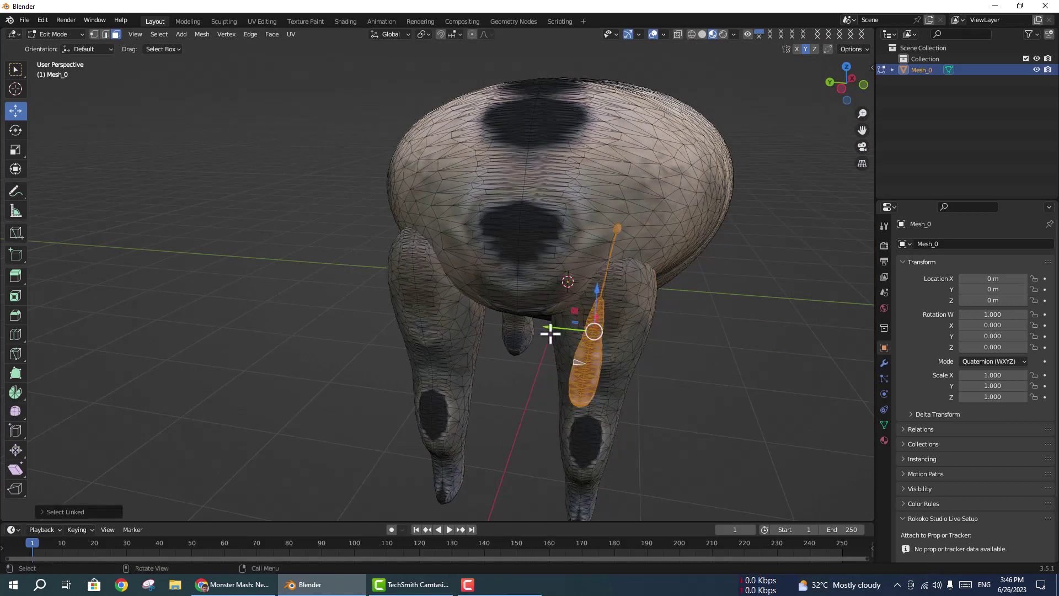
{"action": "left_click_drag", "start_coordinate": [546, 331], "coordinate": [451, 327]}
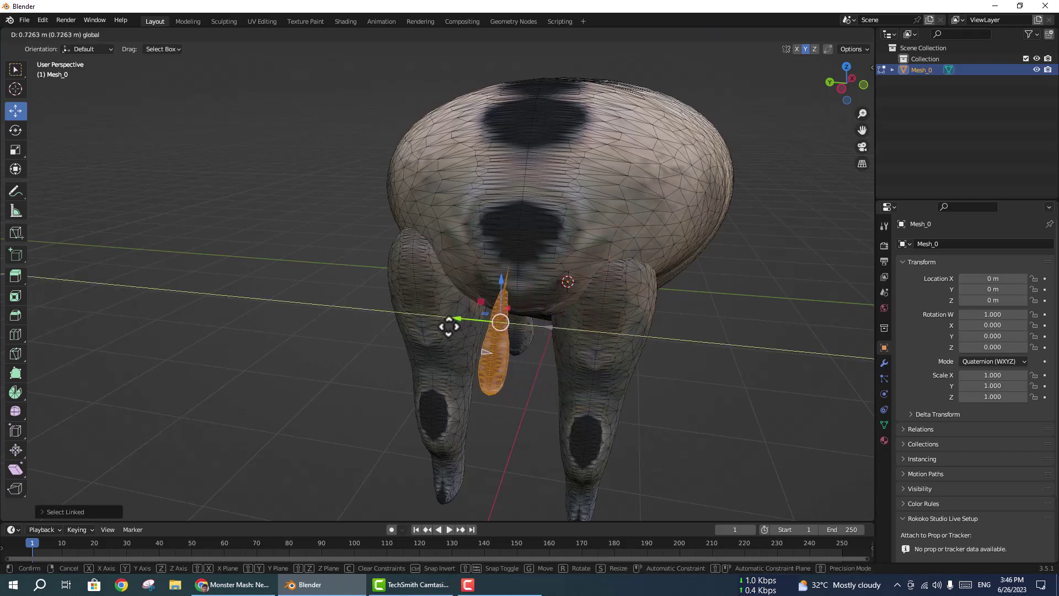
{"action": "middle_click_drag", "start_coordinate": [621, 334], "coordinate": [494, 337]}
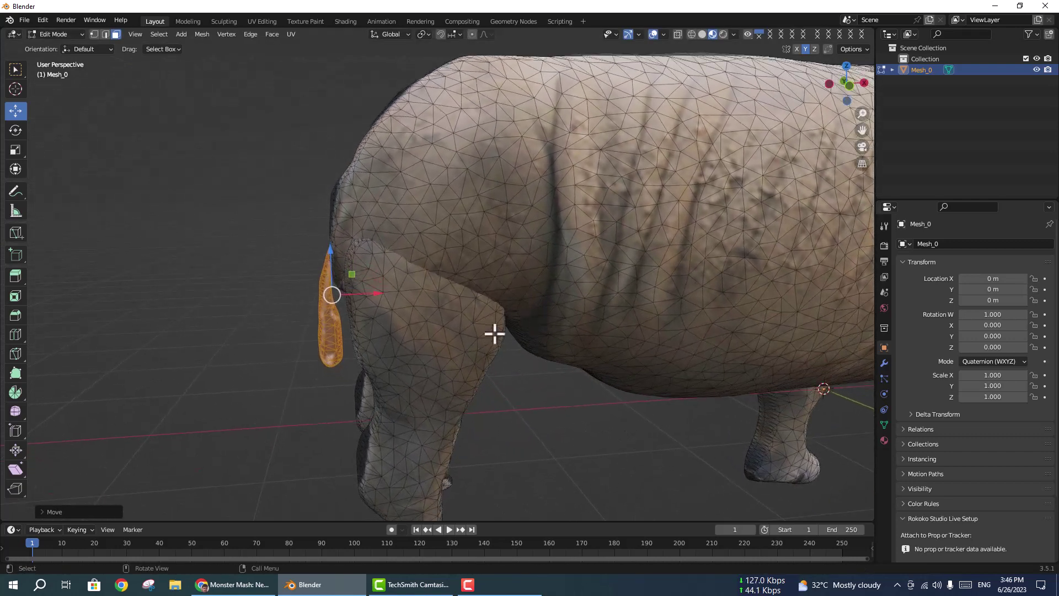
{"action": "key", "text": "g"}
{"action": "key", "text": "x"}
{"action": "left_click", "coordinate": [363, 298]}
Deselect the tail and orbit to inspect the flank, belly and legs
{"action": "middle_click_drag", "start_coordinate": [364, 298], "coordinate": [488, 309]}
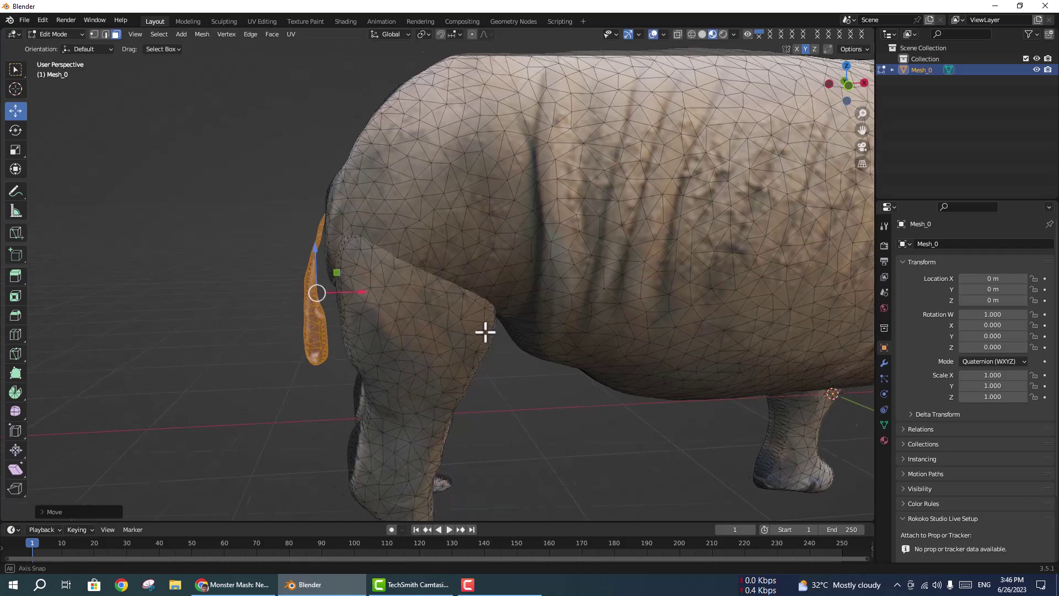
{"action": "left_click", "coordinate": [530, 372]}
{"action": "mouse_move", "coordinate": [530, 371]}
{"action": "middle_mouse_down"}
{"action": "mouse_move", "coordinate": [654, 345]}
{"action": "mouse_move", "coordinate": [706, 356]}
{"action": "mouse_move", "coordinate": [621, 425]}
{"action": "middle_mouse_up"}
{"action": "scroll", "coordinate": [518, 338], "scroll_direction": "up", "scroll_amount": 3}
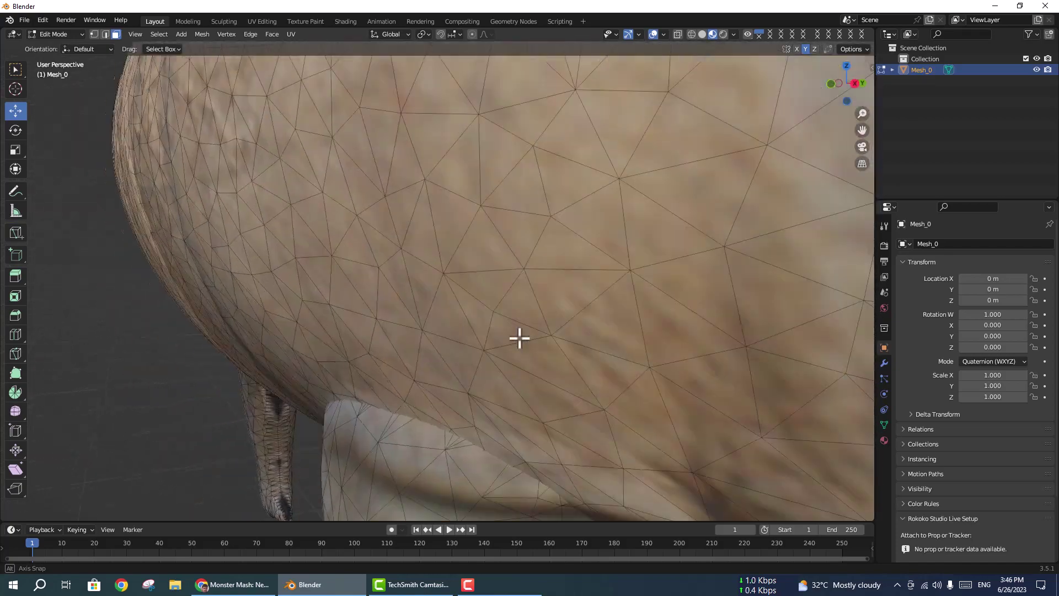
{"action": "middle_click_drag", "start_coordinate": [518, 338], "coordinate": [597, 326]}
{"action": "scroll", "coordinate": [596, 326], "scroll_direction": "down", "scroll_amount": 1}
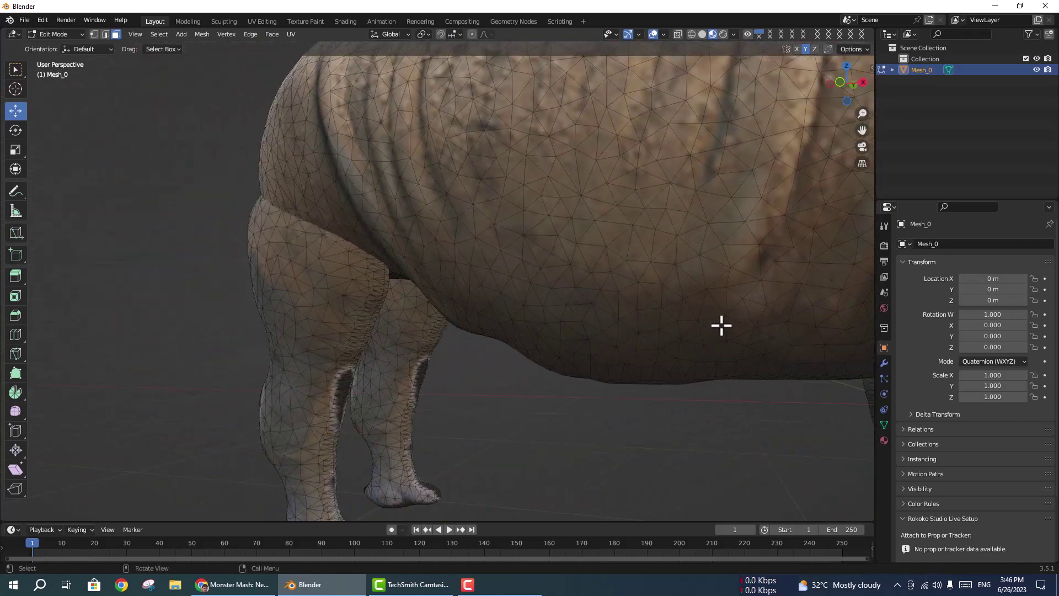
{"action": "scroll", "coordinate": [720, 324], "scroll_direction": "down", "scroll_amount": 1}
{"action": "middle_click_drag", "start_coordinate": [651, 349], "coordinate": [684, 350]}
{"action": "scroll", "coordinate": [684, 350], "scroll_direction": "down", "scroll_amount": 1}
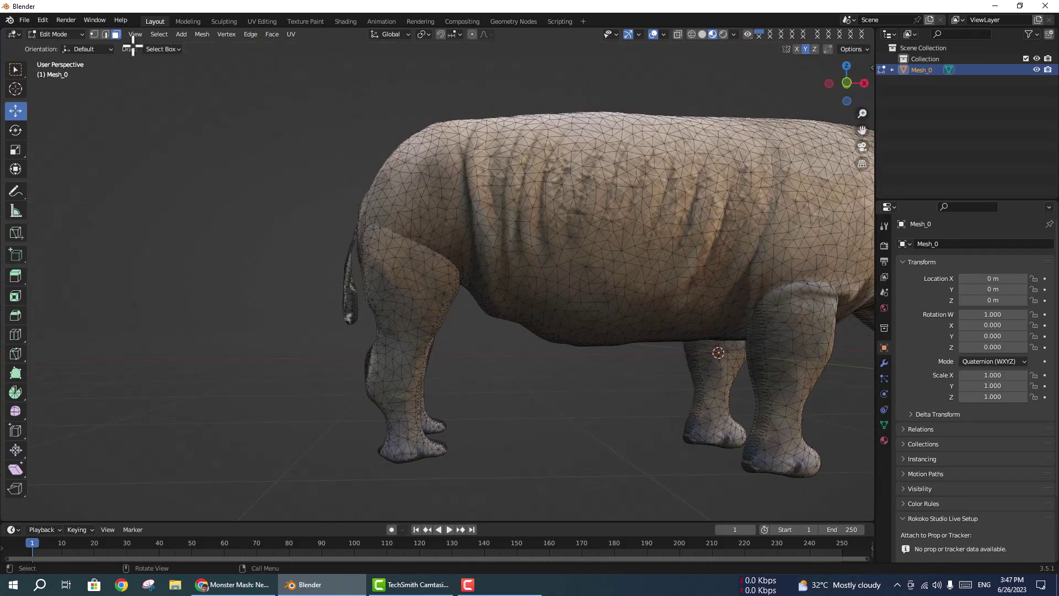
Return to Object Mode, frame the whole rhino from the side, and select it
{"action": "left_click", "coordinate": [75, 36]}
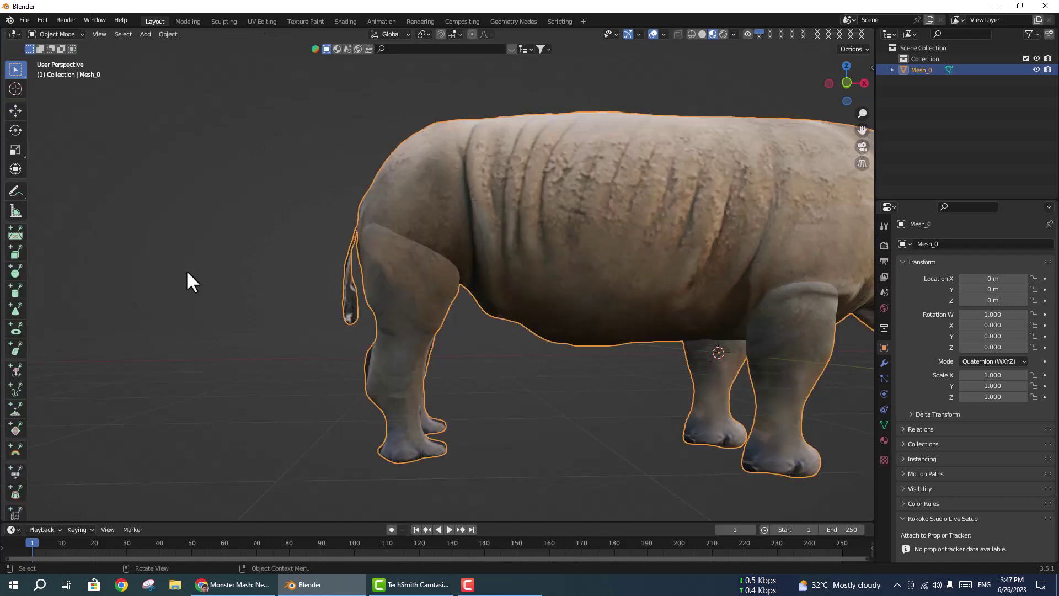
{"action": "mouse_move", "coordinate": [623, 361]}
{"action": "middle_mouse_down"}
{"action": "mouse_move", "coordinate": [551, 319]}
{"action": "mouse_move", "coordinate": [620, 314]}
{"action": "mouse_move", "coordinate": [549, 315]}
{"action": "mouse_move", "coordinate": [678, 310]}
{"action": "mouse_move", "coordinate": [690, 323]}
{"action": "mouse_move", "coordinate": [635, 356]}
{"action": "mouse_move", "coordinate": [560, 329]}
{"action": "mouse_move", "coordinate": [554, 319]}
{"action": "mouse_move", "coordinate": [567, 319]}
{"action": "mouse_move", "coordinate": [539, 298]}
{"action": "middle_mouse_up"}
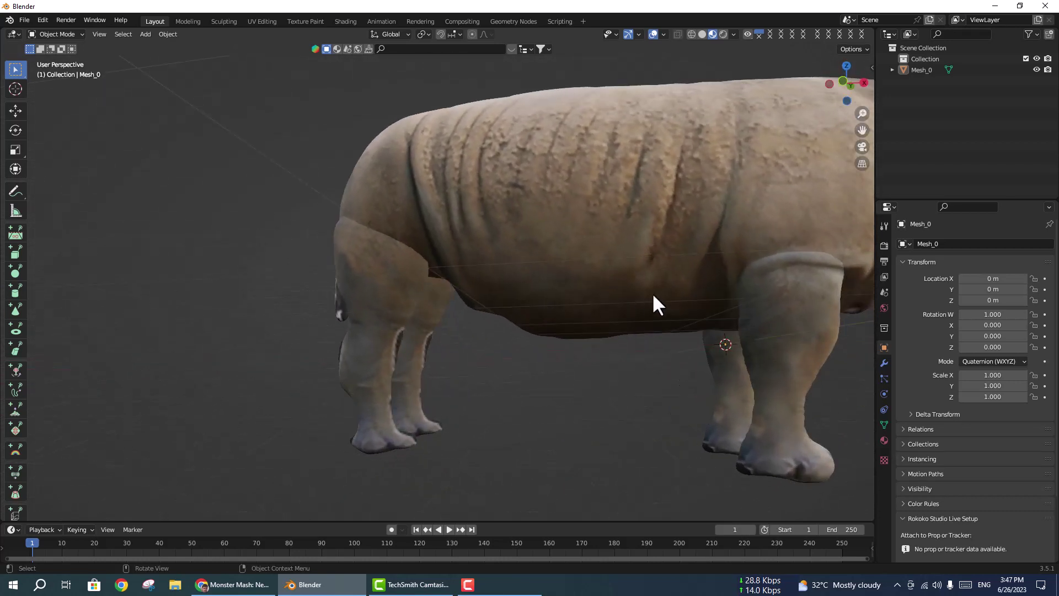
{"action": "scroll", "coordinate": [653, 292], "scroll_direction": "down", "scroll_amount": 5}
{"action": "mouse_move", "coordinate": [688, 305]}
{"action": "middle_mouse_down"}
{"action": "mouse_move", "coordinate": [691, 331]}
{"action": "mouse_move", "coordinate": [704, 326]}
{"action": "middle_mouse_up"}
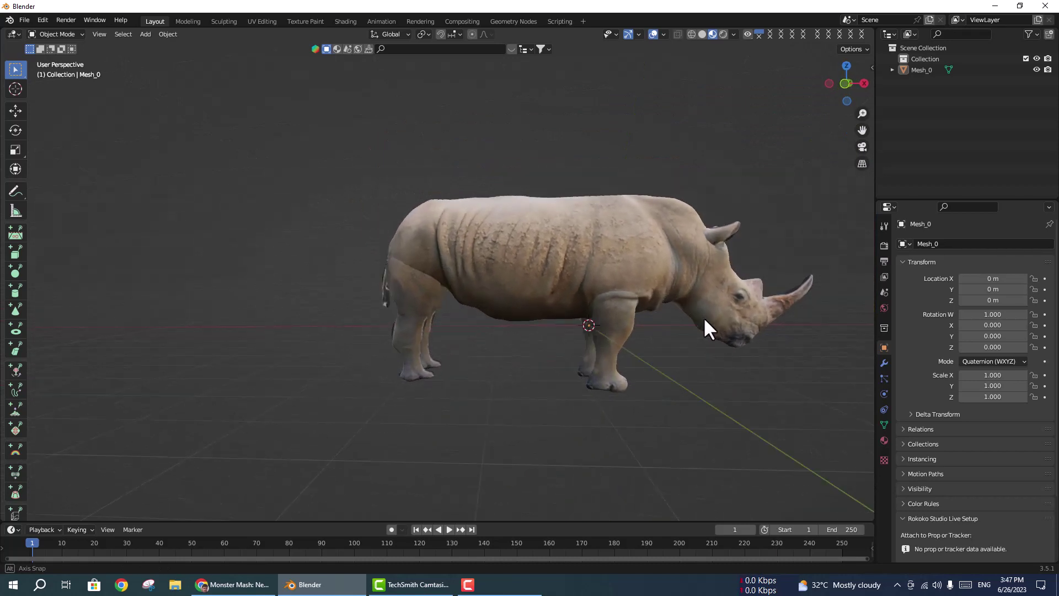
{"action": "mouse_move", "coordinate": [657, 289]}
{"action": "middle_mouse_down"}
{"action": "mouse_move", "coordinate": [546, 259]}
{"action": "mouse_move", "coordinate": [673, 274]}
{"action": "middle_mouse_up"}
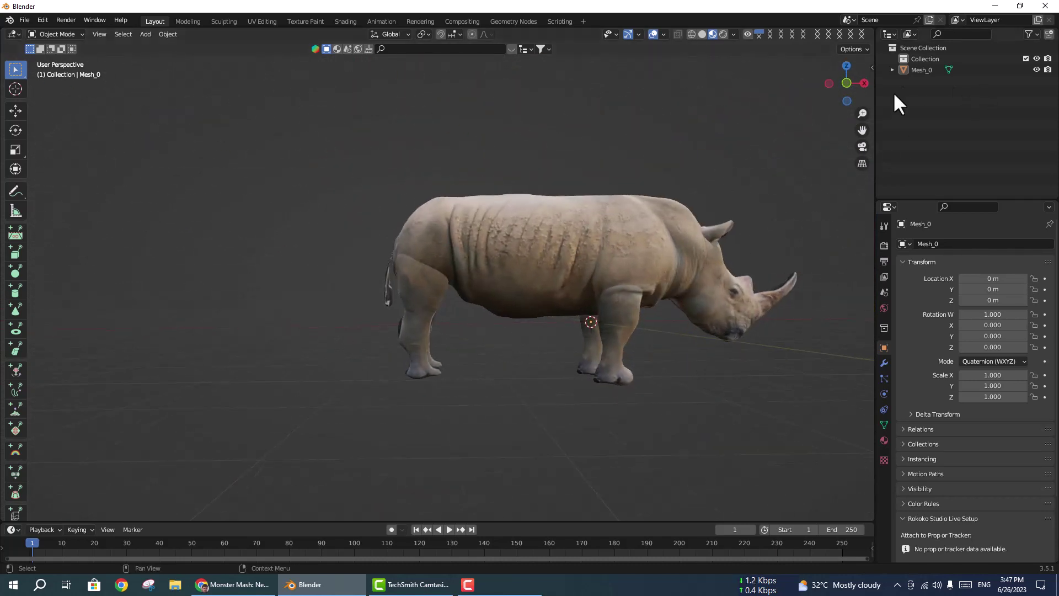
{"action": "mouse_move", "coordinate": [862, 130]}
{"action": "left_mouse_down"}
{"action": "mouse_move", "coordinate": [709, 143]}
{"action": "mouse_move", "coordinate": [648, 410]}
{"action": "left_mouse_up"}
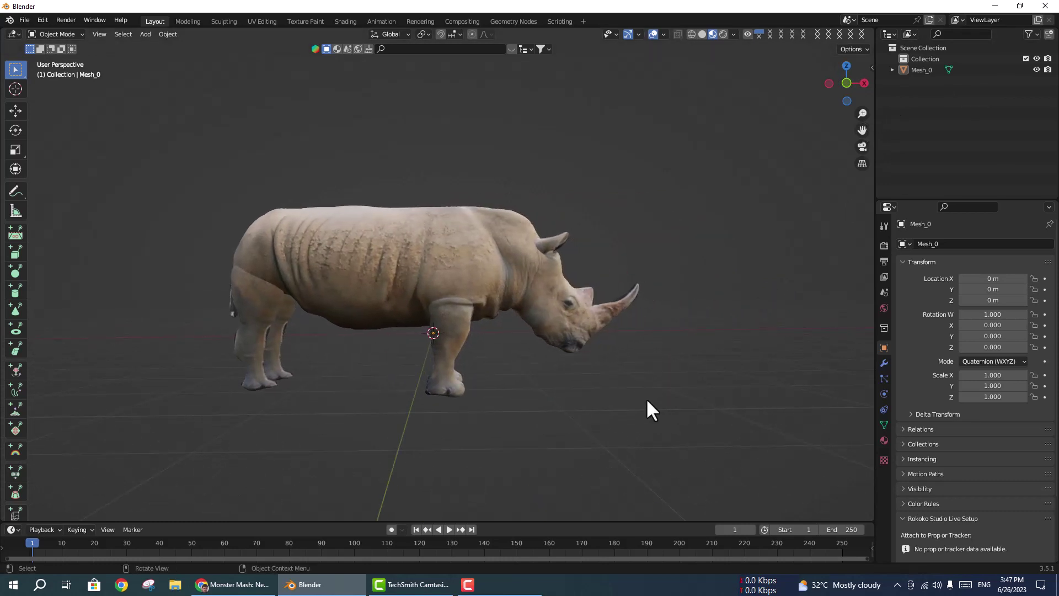
{"action": "middle_click_drag", "start_coordinate": [358, 266], "coordinate": [366, 264]}
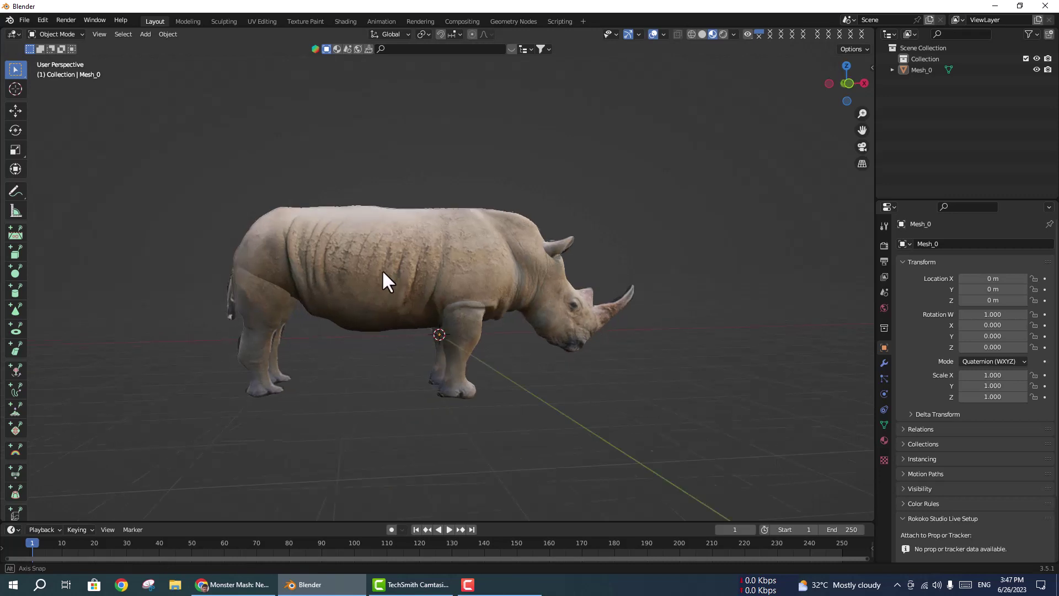
{"action": "left_click", "coordinate": [389, 248]}
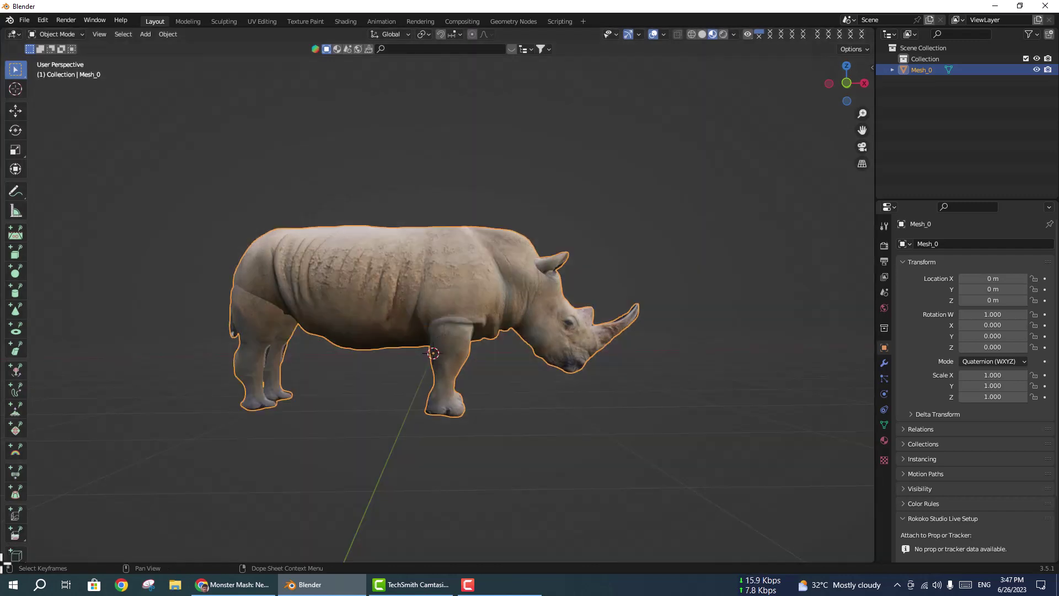
Split the viewport into two stacked areas and make the lower one a Shader Editor
{"action": "left_click_drag", "start_coordinate": [4, 552], "coordinate": [16, 254]}
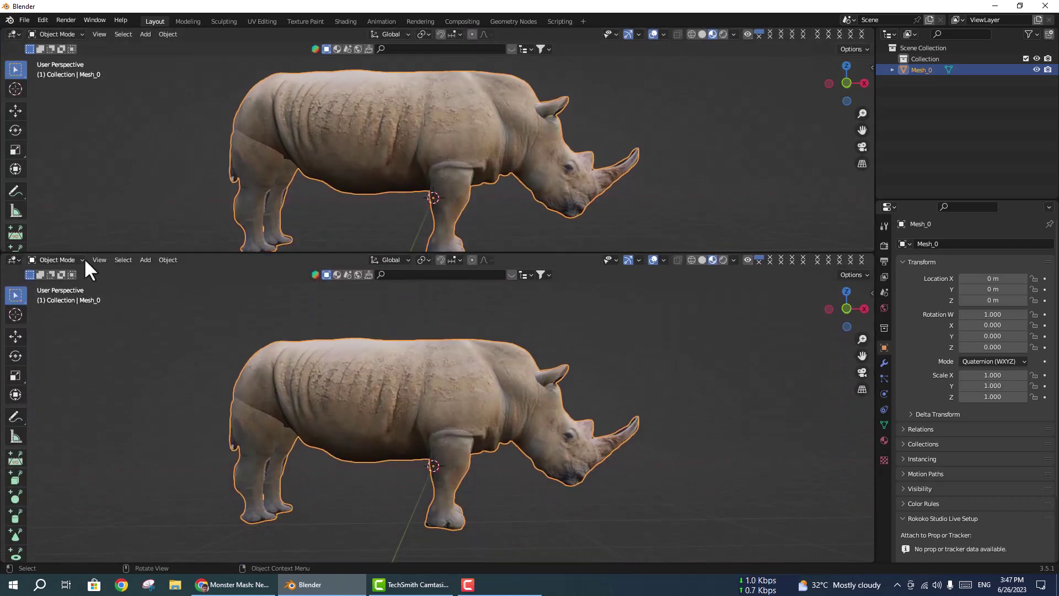
{"action": "left_click", "coordinate": [82, 259]}
{"action": "left_click", "coordinate": [160, 318]}
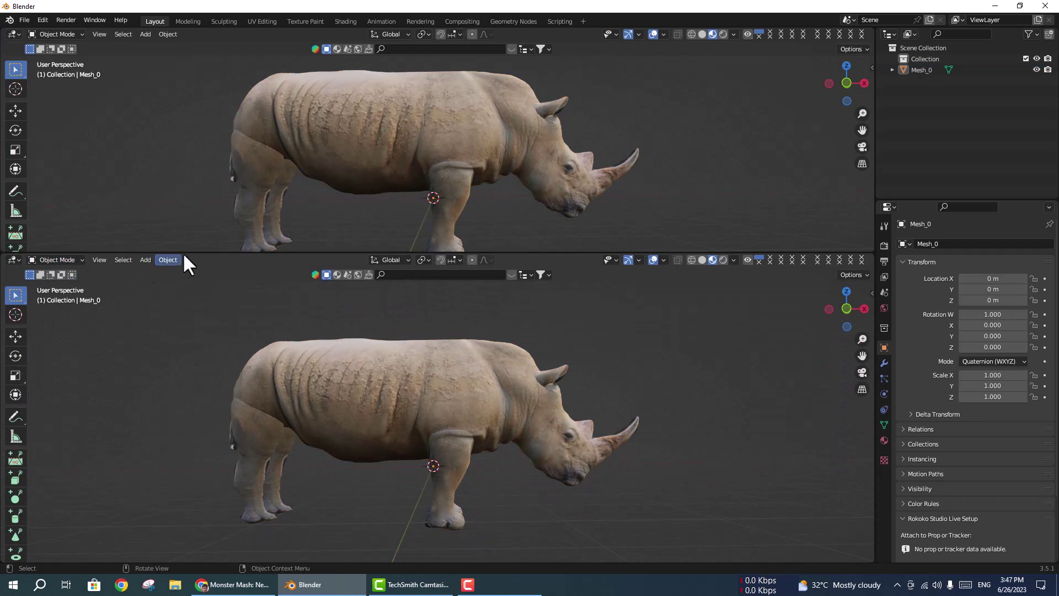
{"action": "left_click", "coordinate": [440, 260]}
{"action": "left_click", "coordinate": [18, 260]}
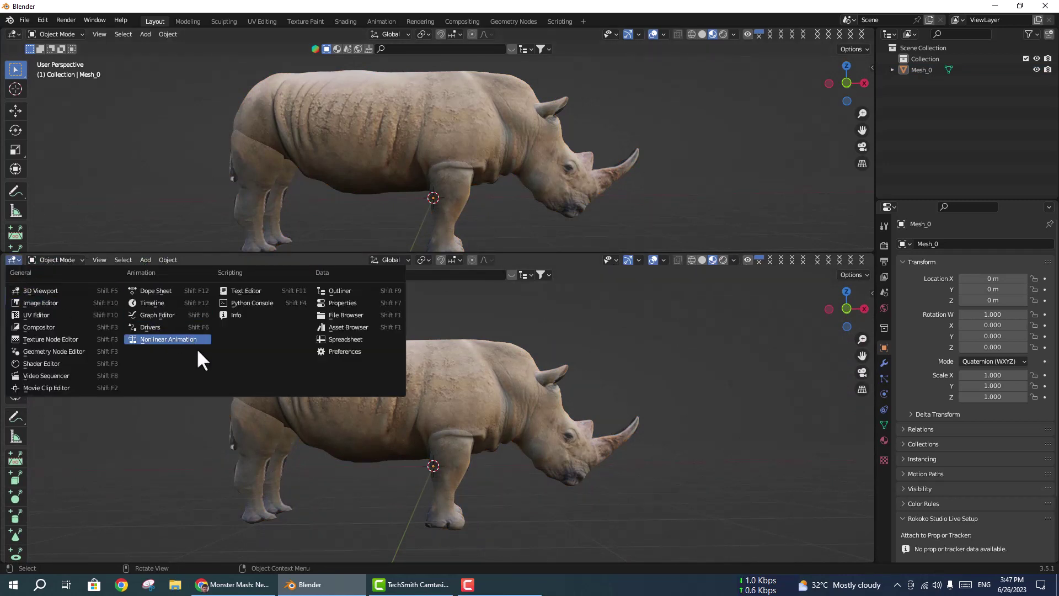
{"action": "left_click", "coordinate": [59, 362]}
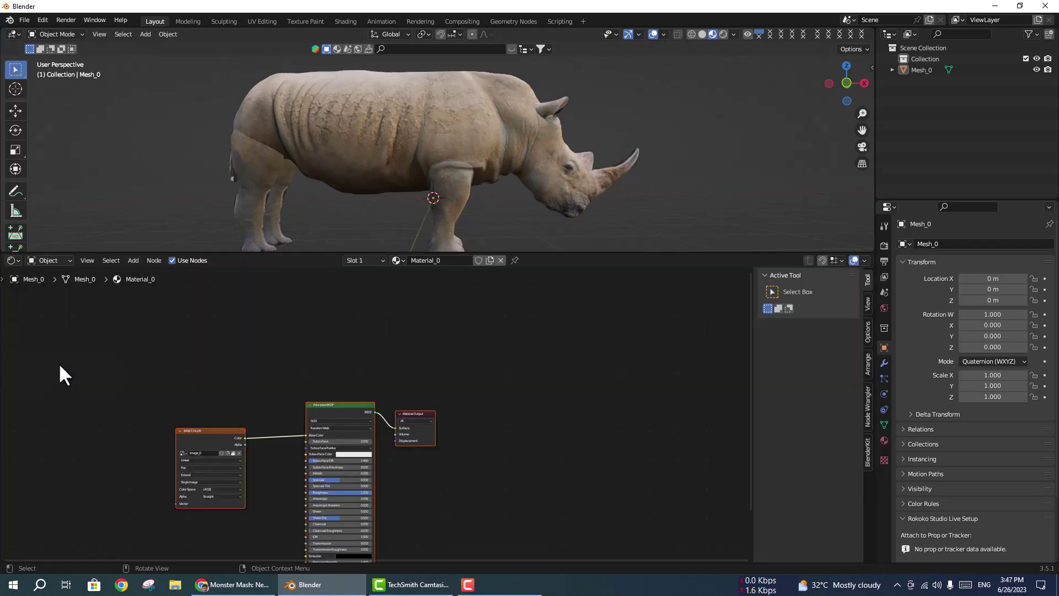
Fit the node tree in view and add a Bump node to the rhino material
{"action": "key", "text": "Home"}
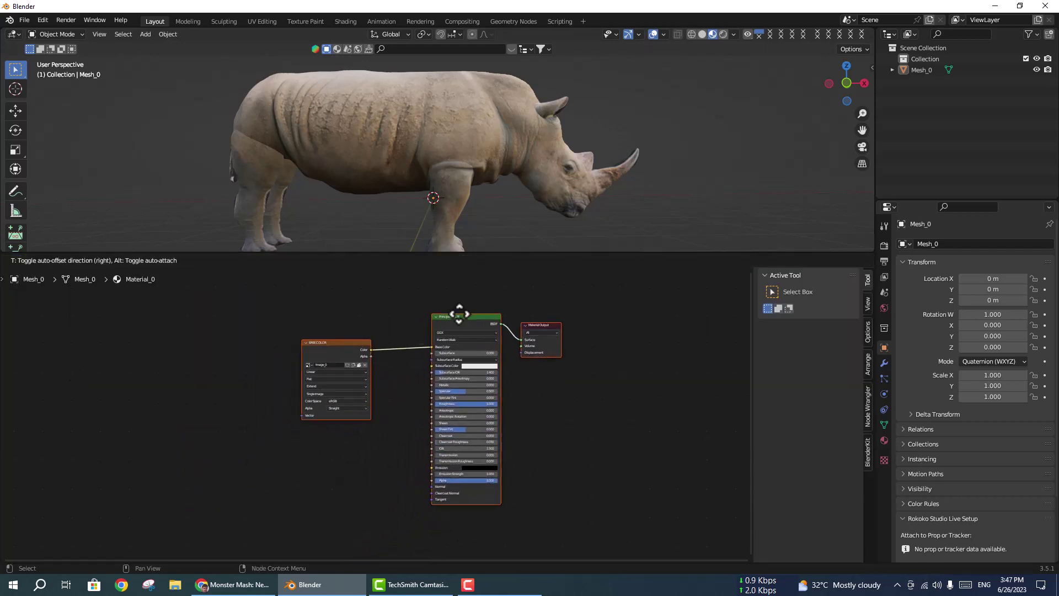
{"action": "right_click", "coordinate": [366, 456]}
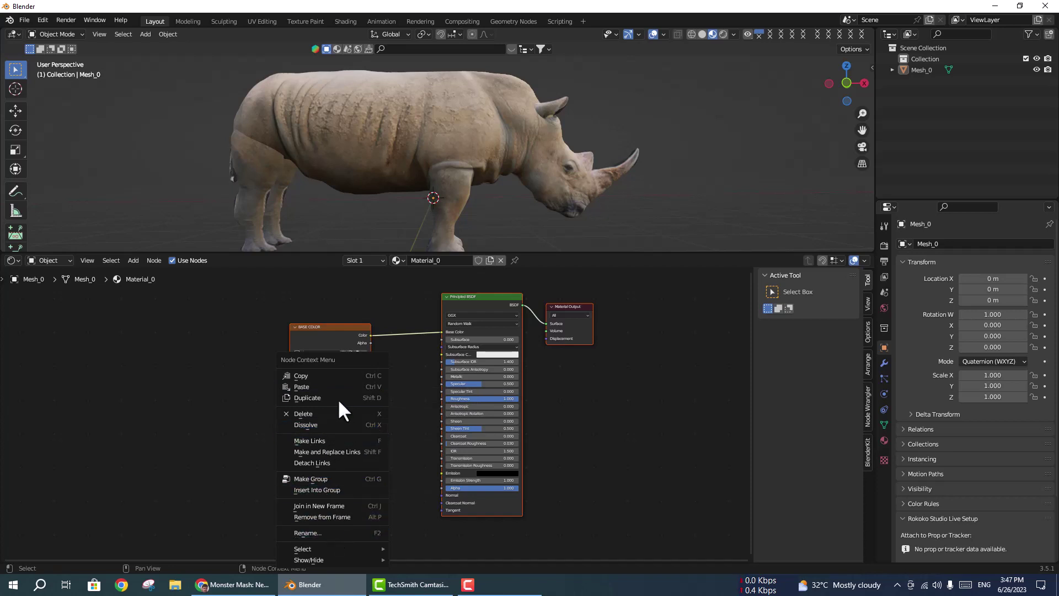
{"action": "left_click", "coordinate": [402, 344]}
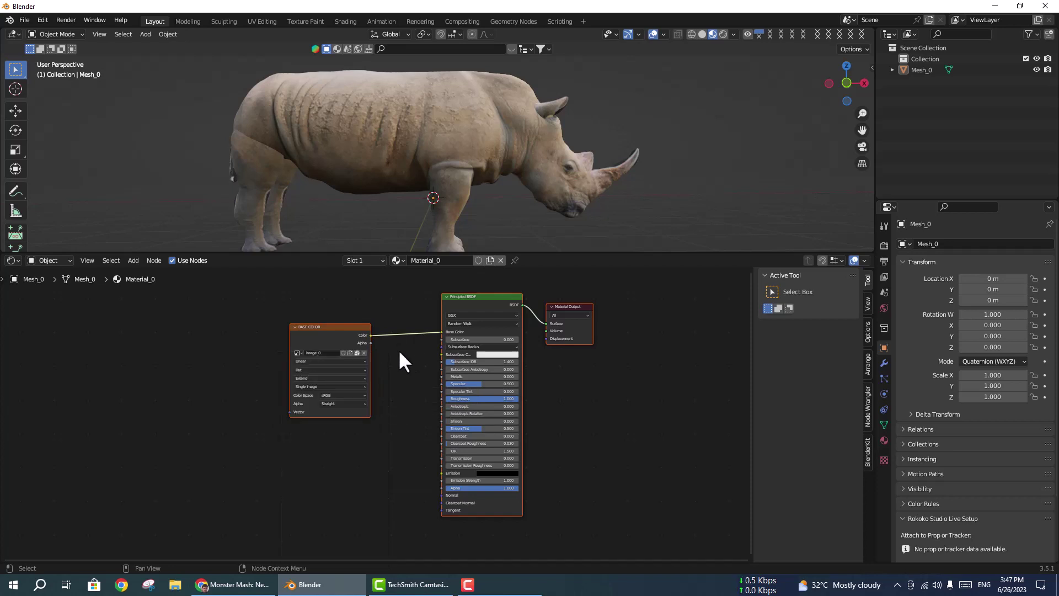
{"action": "left_click", "coordinate": [132, 259]}
{"action": "left_click", "coordinate": [149, 276]}
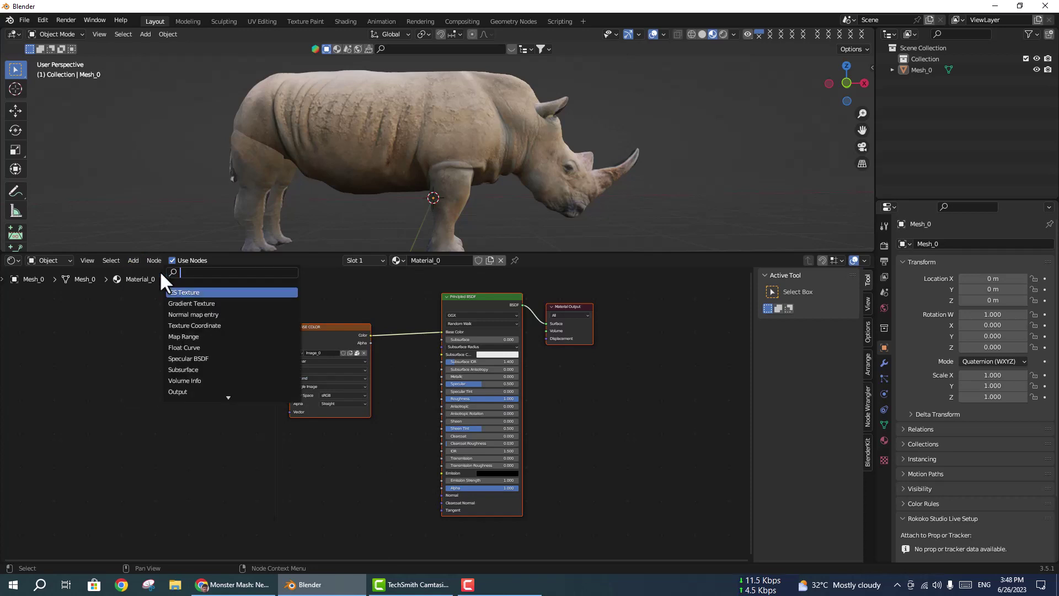
{"action": "type", "text": "bu"}
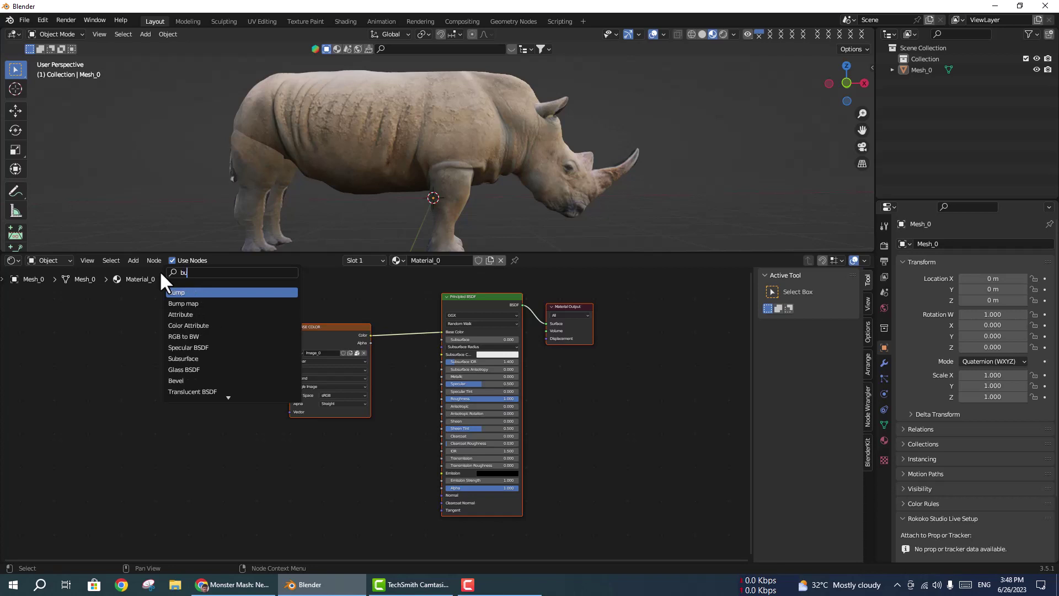
{"action": "type", "text": "m"}
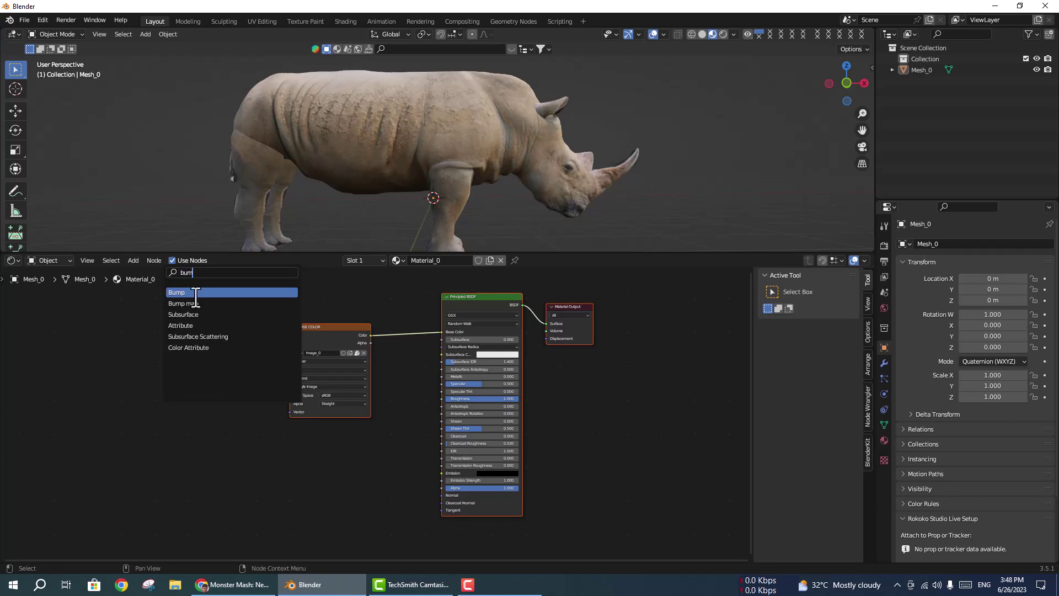
{"action": "left_click", "coordinate": [194, 292]}
{"action": "left_click", "coordinate": [405, 476]}
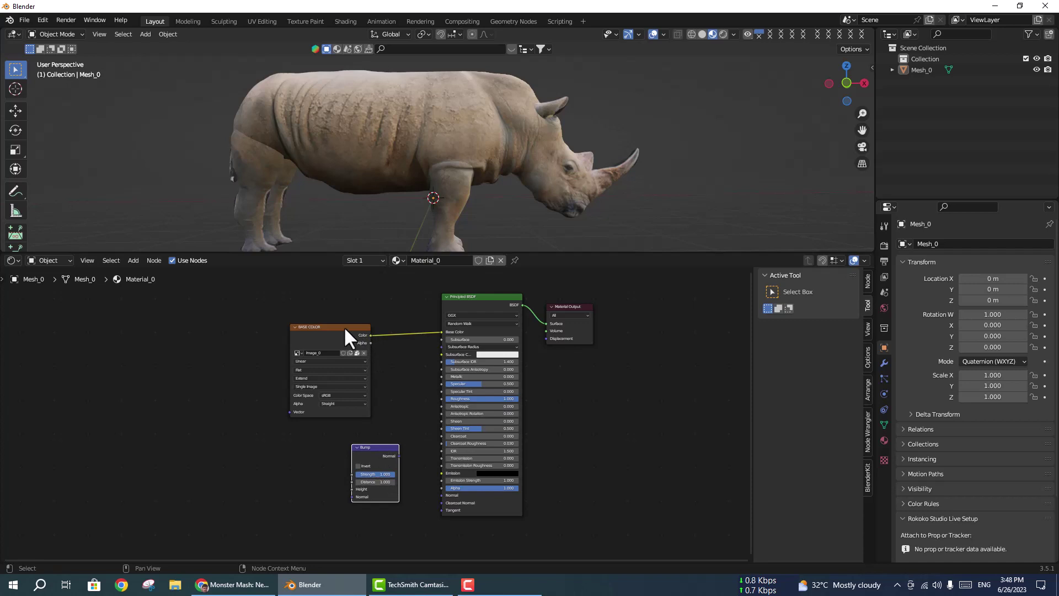
Connect Bump Normal to the Principled BSDF Normal and set Strength to 0.792
{"action": "mouse_move", "coordinate": [344, 329]}
{"action": "left_mouse_down"}
{"action": "mouse_move", "coordinate": [276, 338]}
{"action": "mouse_move", "coordinate": [353, 483]}
{"action": "mouse_move", "coordinate": [351, 474]}
{"action": "mouse_move", "coordinate": [344, 497]}
{"action": "left_mouse_up"}
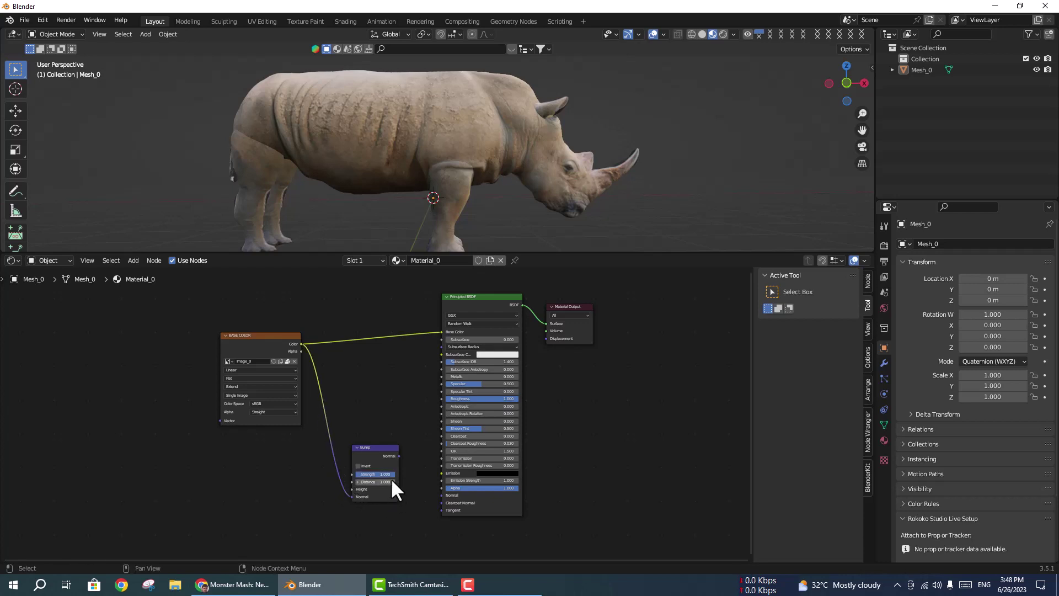
{"action": "left_click_drag", "start_coordinate": [398, 456], "coordinate": [441, 495]}
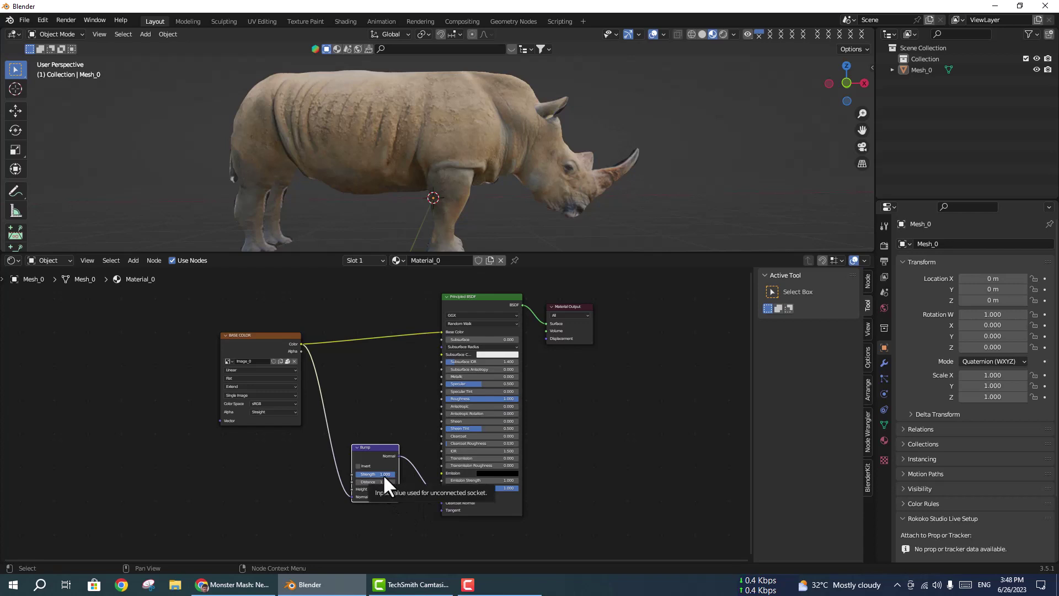
{"action": "left_click_drag", "start_coordinate": [384, 474], "coordinate": [356, 474]}
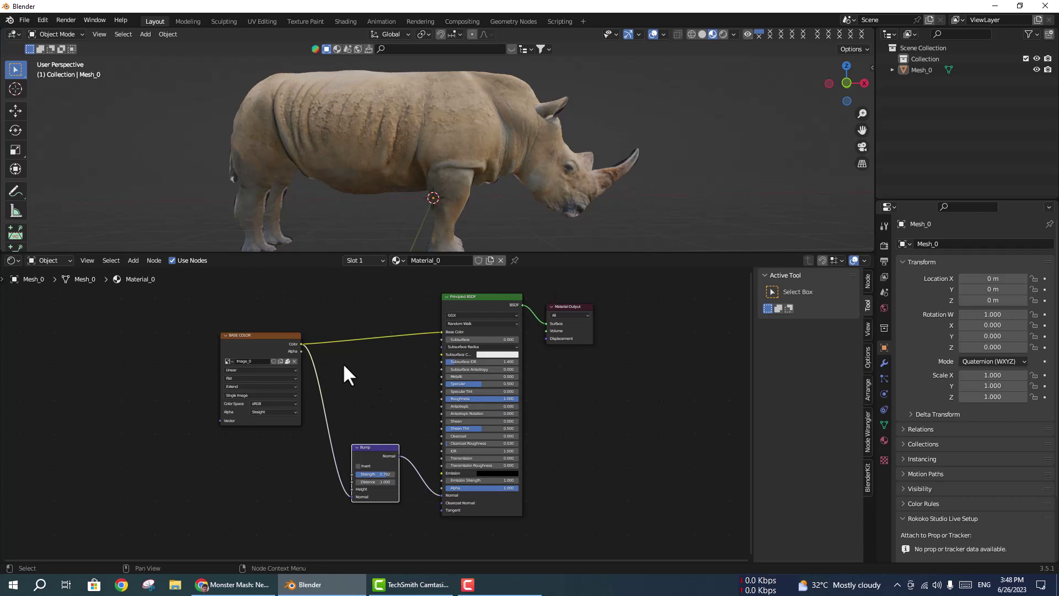
{"action": "left_click", "coordinate": [134, 260]}
{"action": "left_click_drag", "start_coordinate": [299, 343], "coordinate": [443, 398]}
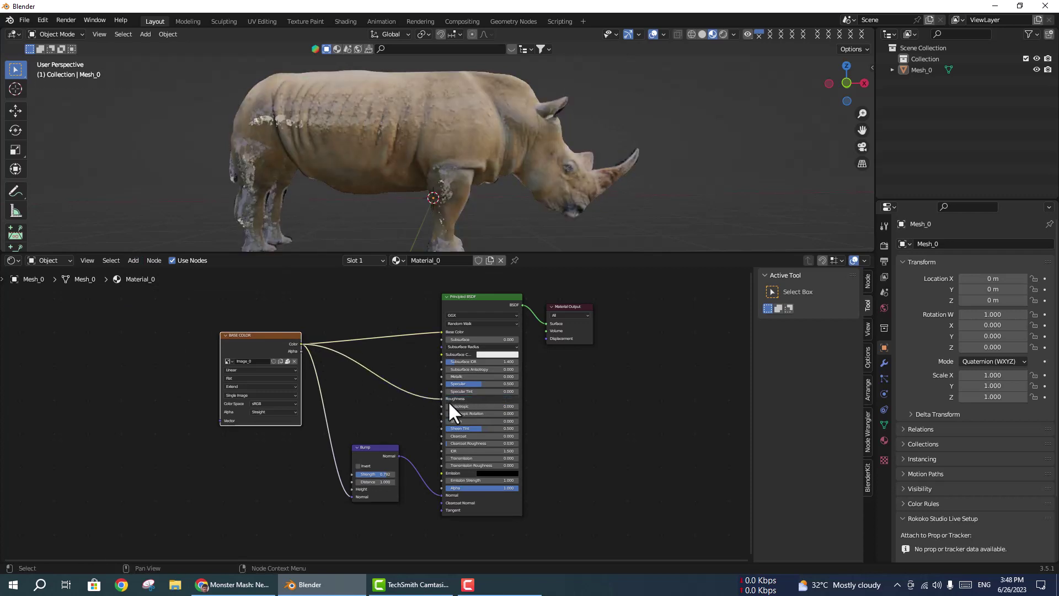
{"action": "left_click_drag", "start_coordinate": [444, 399], "coordinate": [433, 396]}
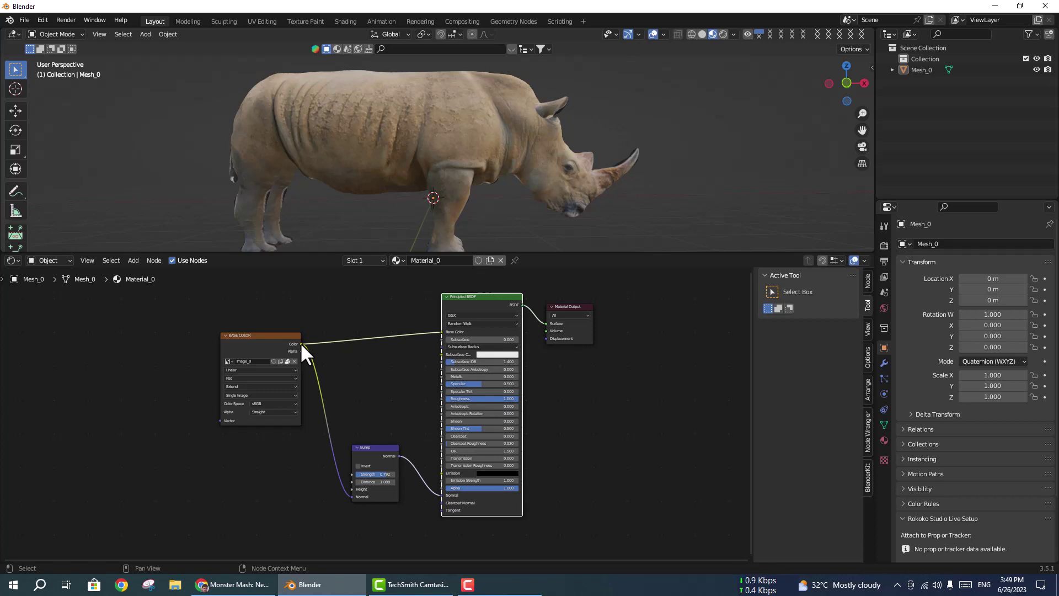
{"action": "left_click_drag", "start_coordinate": [302, 345], "coordinate": [445, 398]}
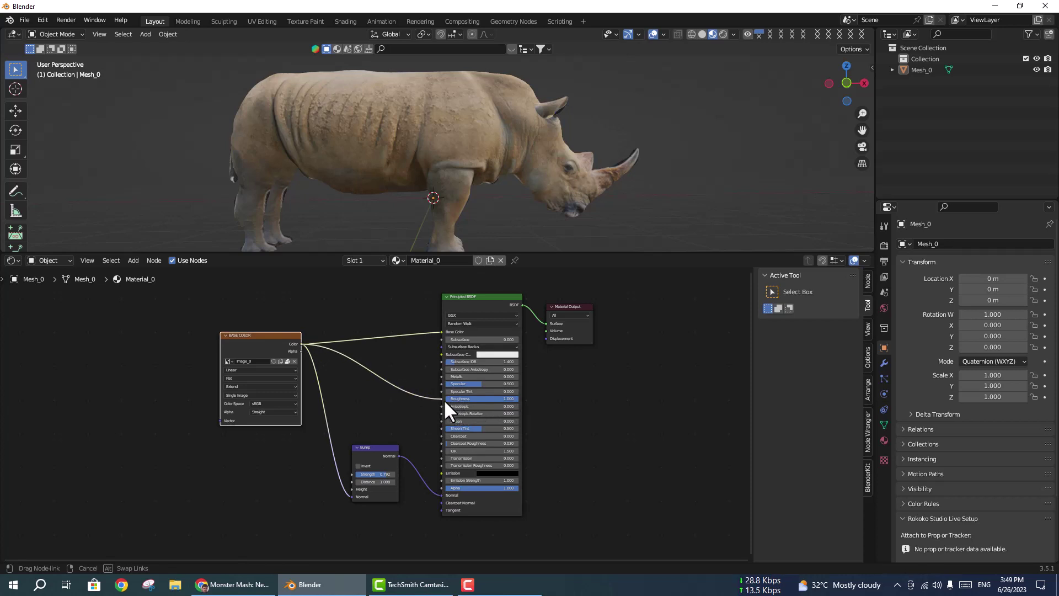
{"action": "left_click_drag", "start_coordinate": [265, 342], "coordinate": [256, 353]}
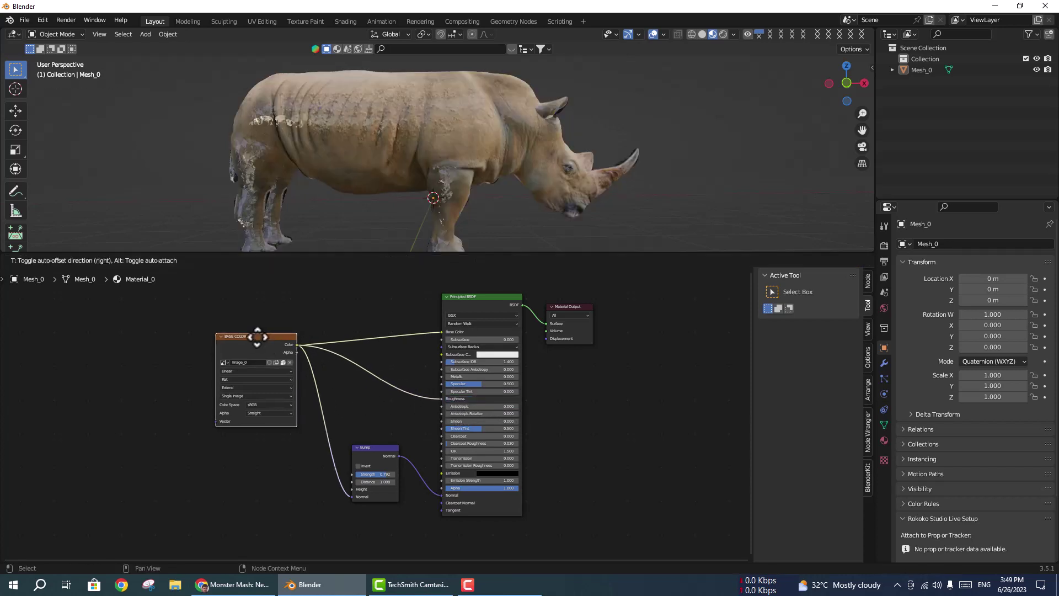
{"action": "scroll", "coordinate": [398, 201], "scroll_direction": "up", "scroll_amount": 1}
{"action": "scroll", "coordinate": [416, 208], "scroll_direction": "up", "scroll_amount": 2}
{"action": "scroll", "coordinate": [414, 200], "scroll_direction": "down", "scroll_amount": 1}
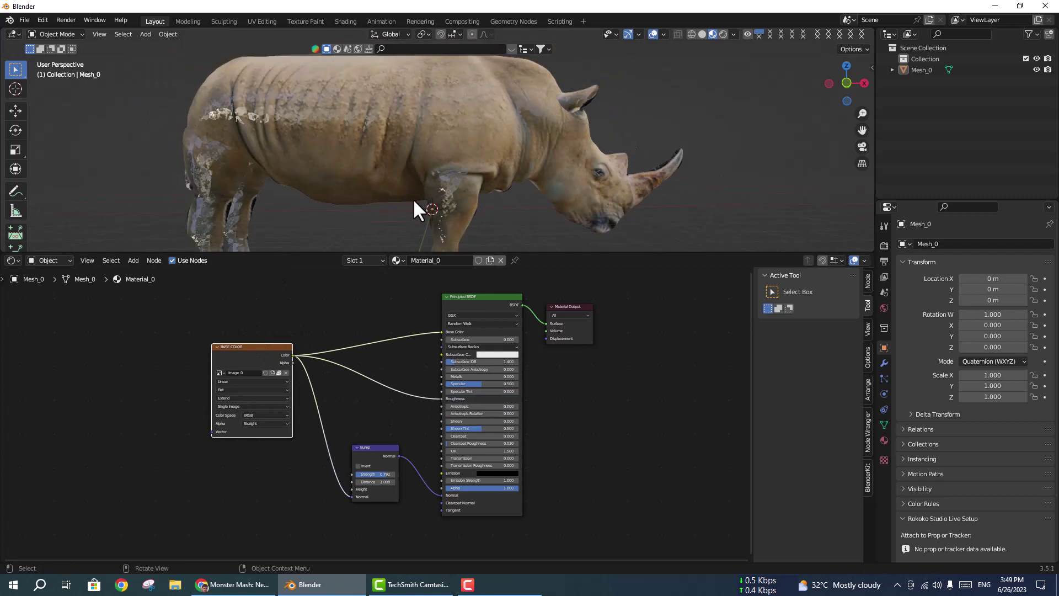
{"action": "left_click_drag", "start_coordinate": [445, 398], "coordinate": [434, 397]}
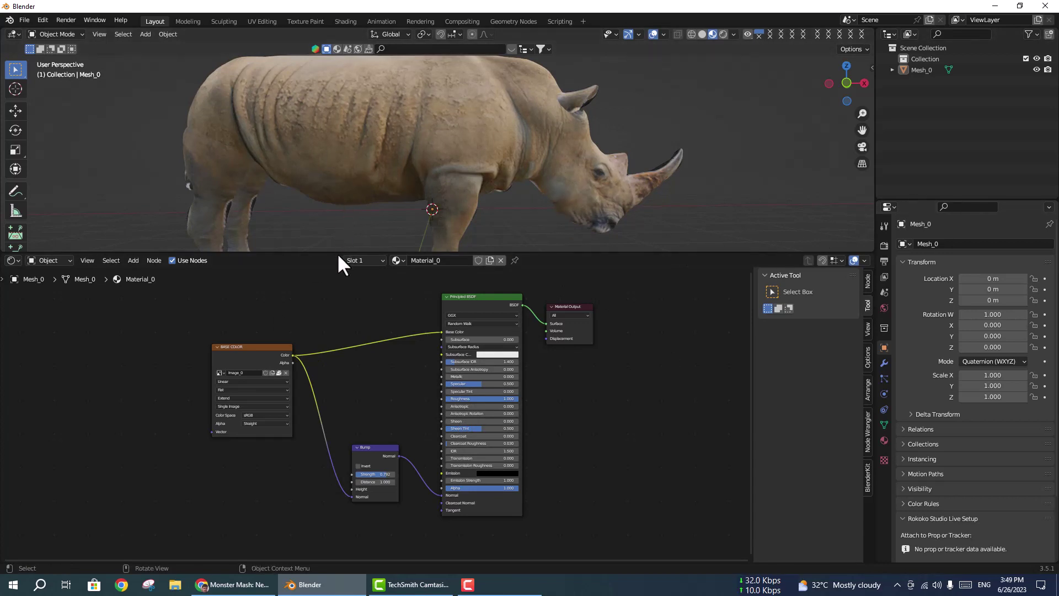
Collapse the Shader Editor and inspect the selected rhino from rear and three-quarter views
{"action": "left_click_drag", "start_coordinate": [336, 252], "coordinate": [375, 544]}
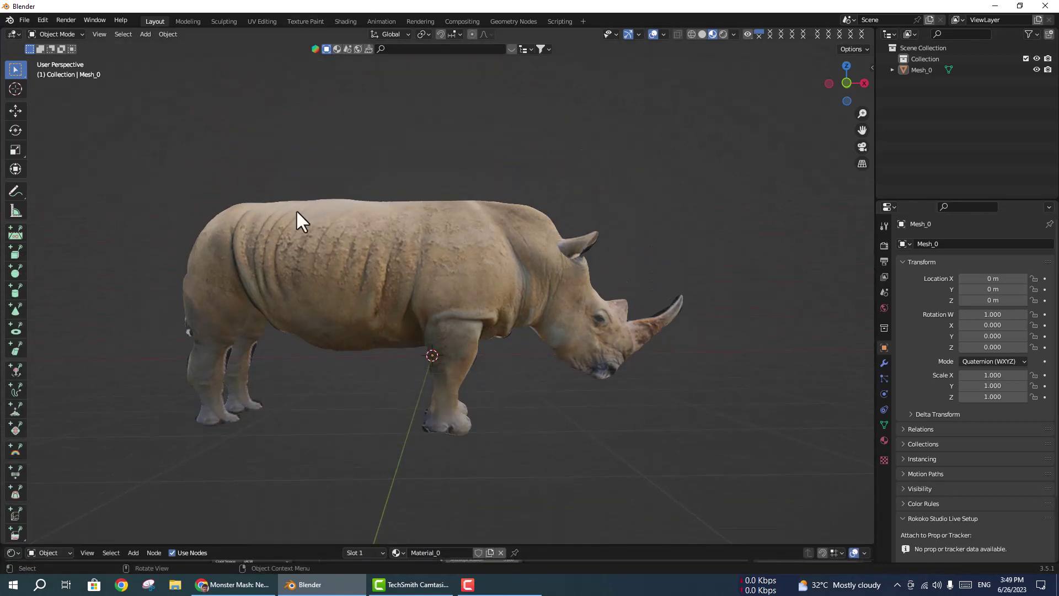
{"action": "scroll", "coordinate": [248, 296], "scroll_direction": "up", "scroll_amount": 5}
{"action": "scroll", "coordinate": [247, 296], "scroll_direction": "down", "scroll_amount": 5}
{"action": "middle_click_drag", "start_coordinate": [248, 265], "coordinate": [367, 248]}
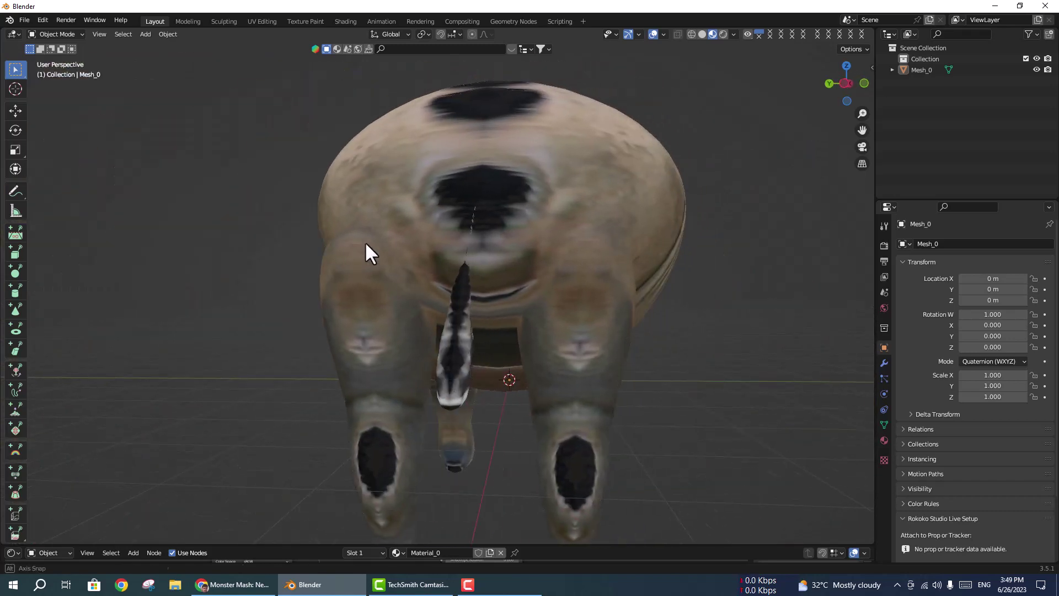
{"action": "mouse_move", "coordinate": [480, 236]}
{"action": "middle_mouse_down"}
{"action": "mouse_move", "coordinate": [394, 237]}
{"action": "mouse_move", "coordinate": [404, 232]}
{"action": "mouse_move", "coordinate": [80, 292]}
{"action": "middle_mouse_up"}
{"action": "left_click", "coordinate": [121, 232]}
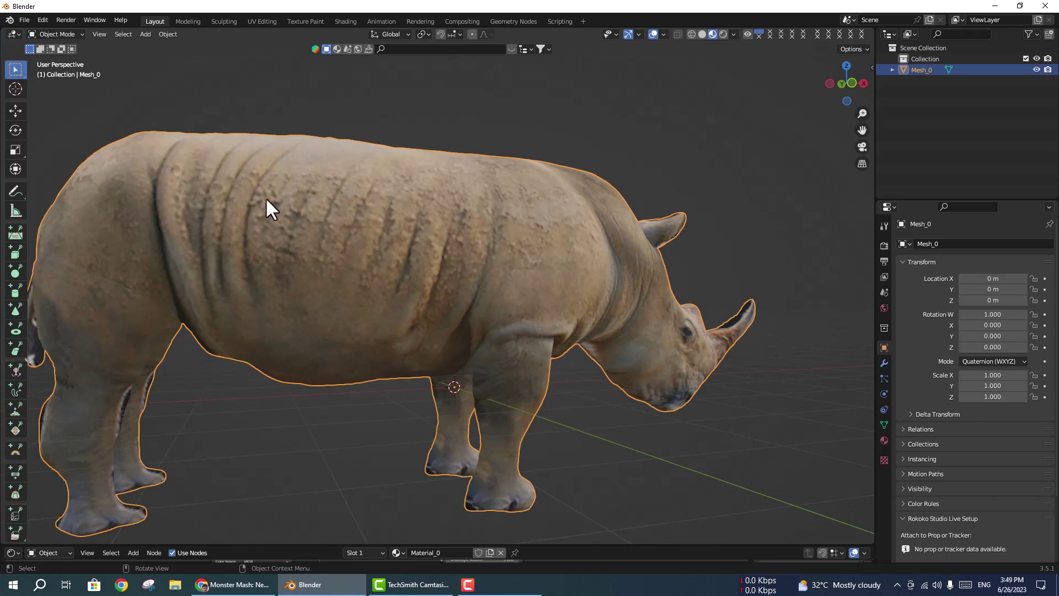
{"action": "middle_click_drag", "start_coordinate": [266, 197], "coordinate": [254, 196]}
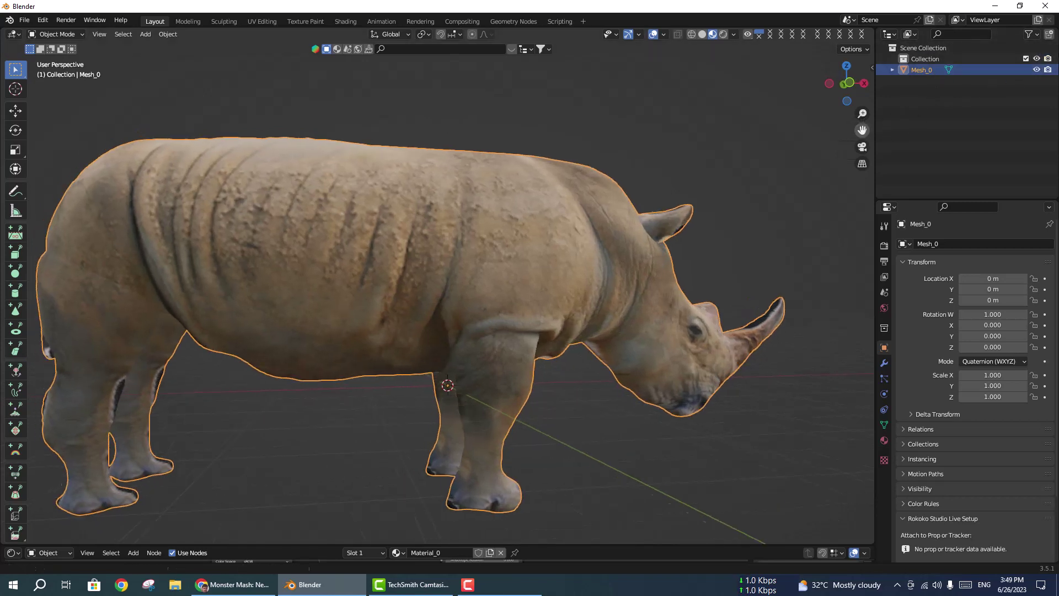
{"action": "middle_click_drag", "start_coordinate": [464, 364], "coordinate": [314, 361]}
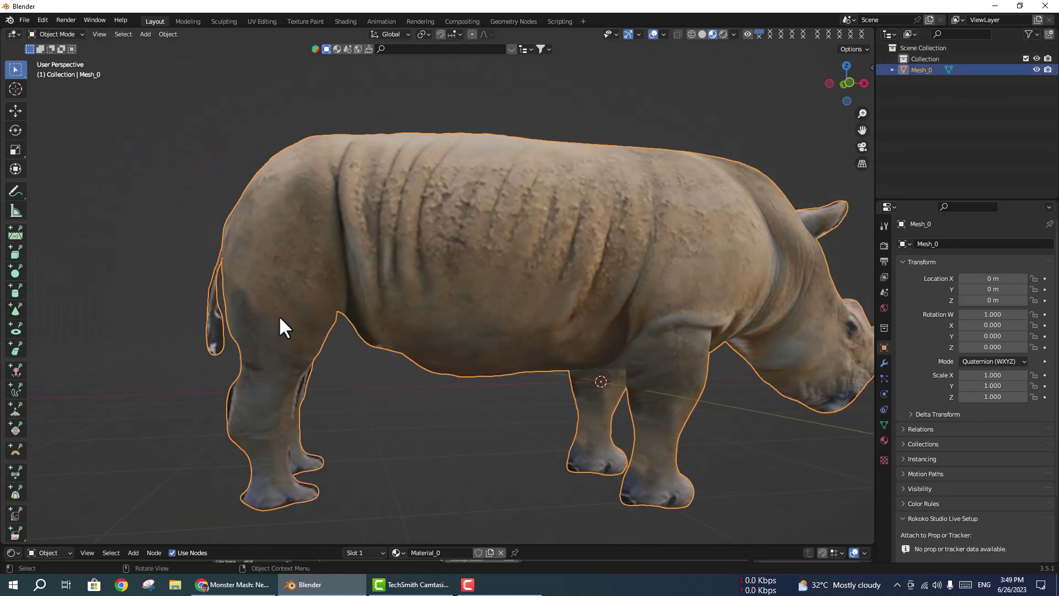
{"action": "scroll", "coordinate": [279, 315], "scroll_direction": "down", "scroll_amount": 2}
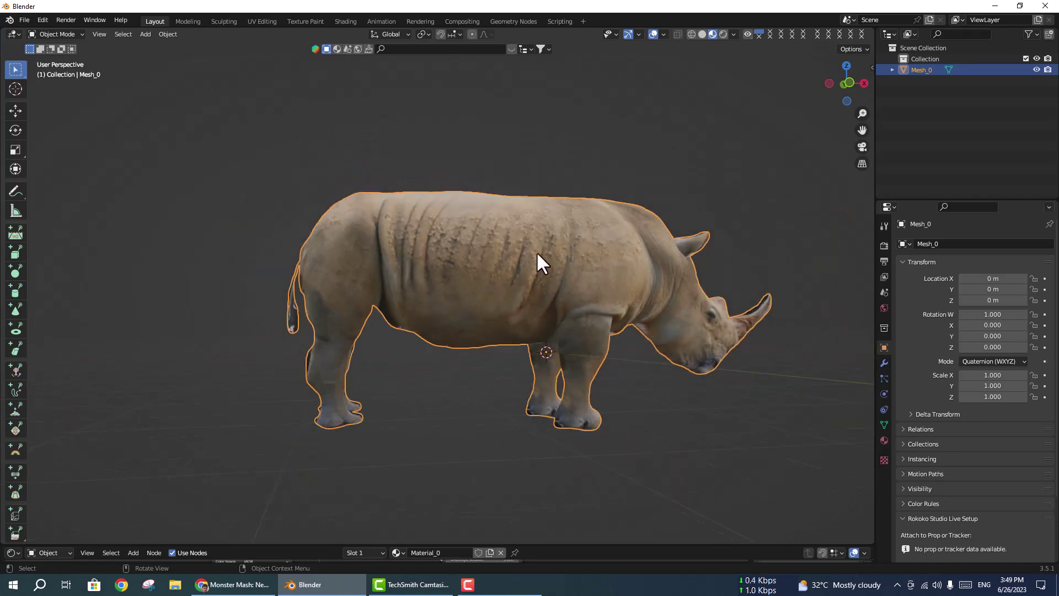
{"action": "middle_click_drag", "start_coordinate": [537, 252], "coordinate": [533, 246]}
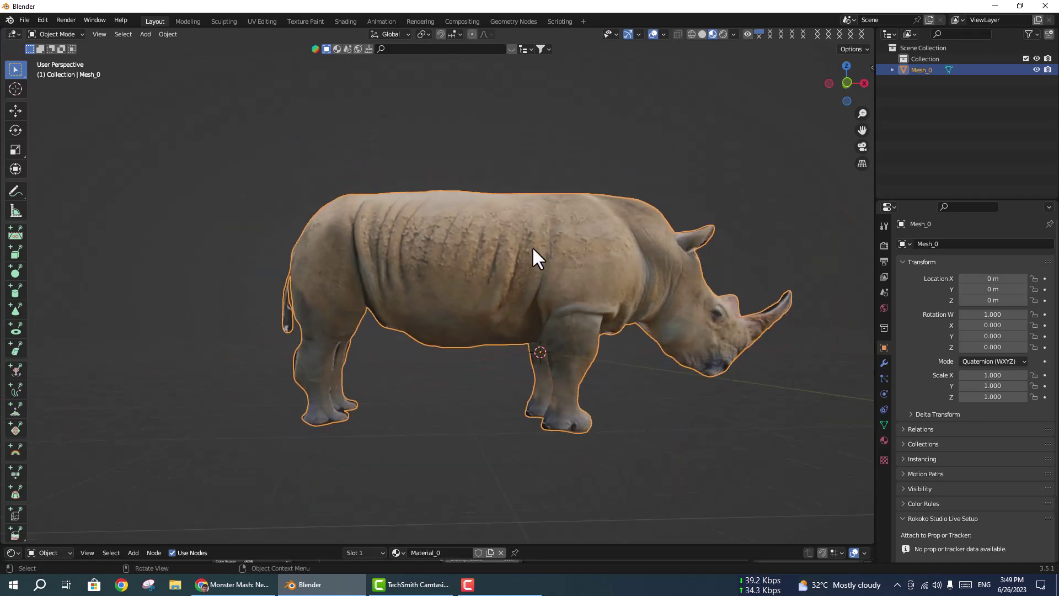
View the rhino in Front Orthographic, frame its head, then orbit back to perspective
{"action": "left_click", "coordinate": [852, 80]}
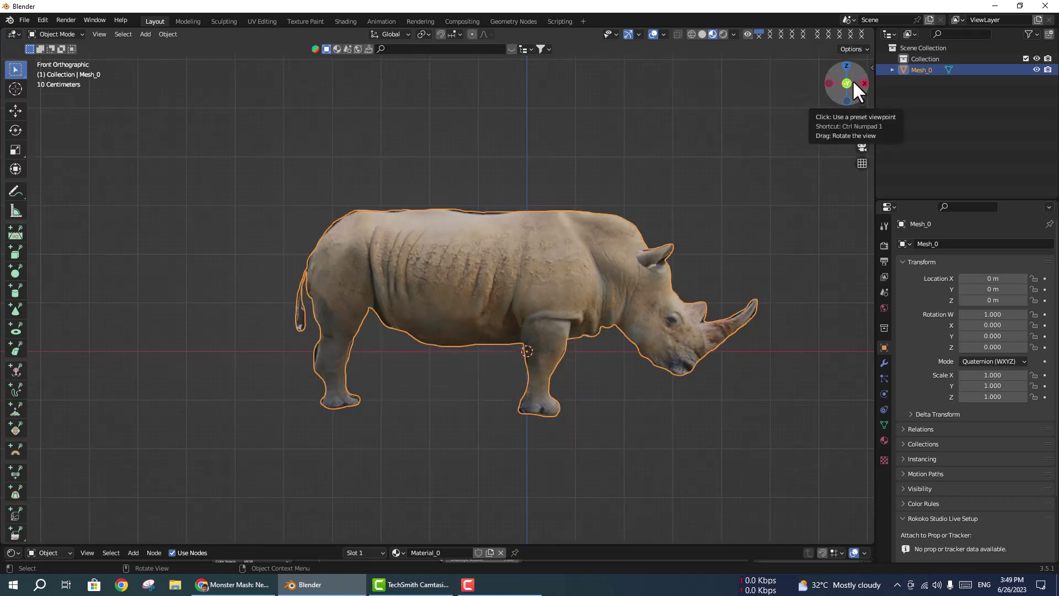
{"action": "left_click", "coordinate": [721, 245]}
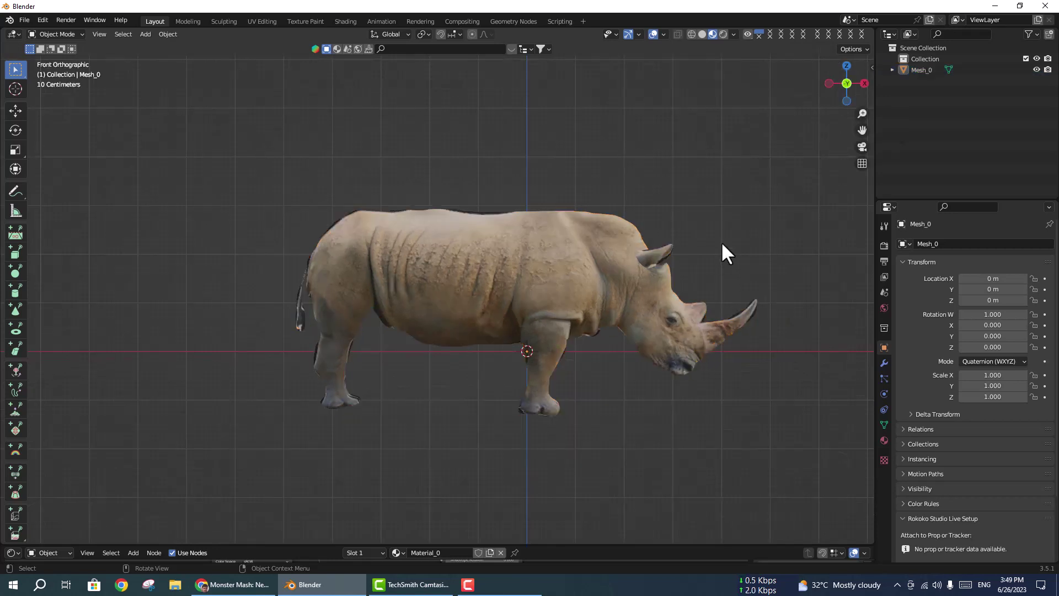
{"action": "scroll", "coordinate": [722, 242], "scroll_direction": "up", "scroll_amount": 2}
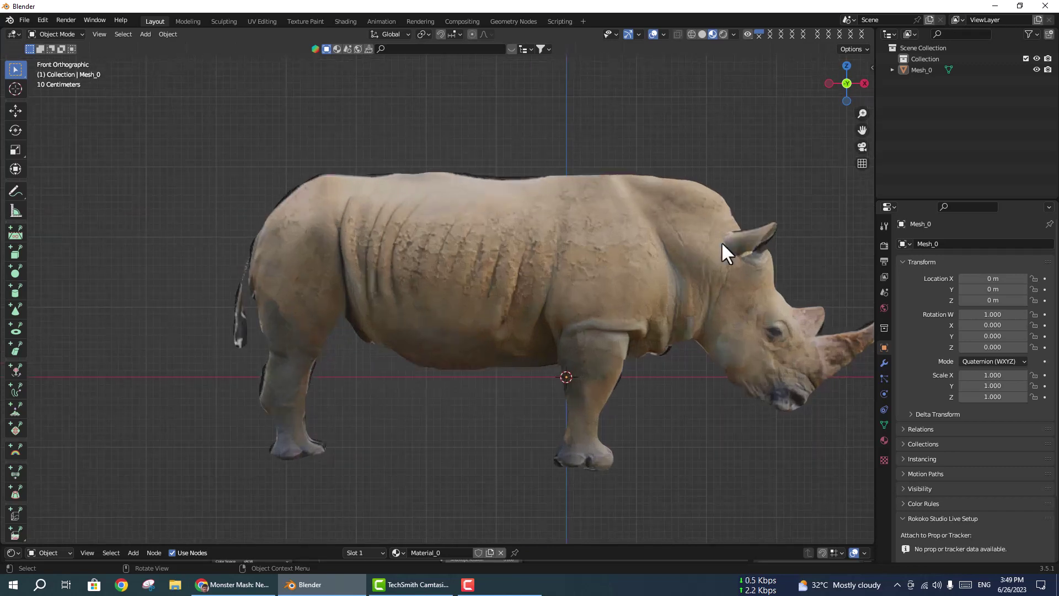
{"action": "scroll", "coordinate": [722, 243], "scroll_direction": "up", "scroll_amount": 2}
{"action": "left_click_drag", "start_coordinate": [861, 130], "coordinate": [665, 90]}
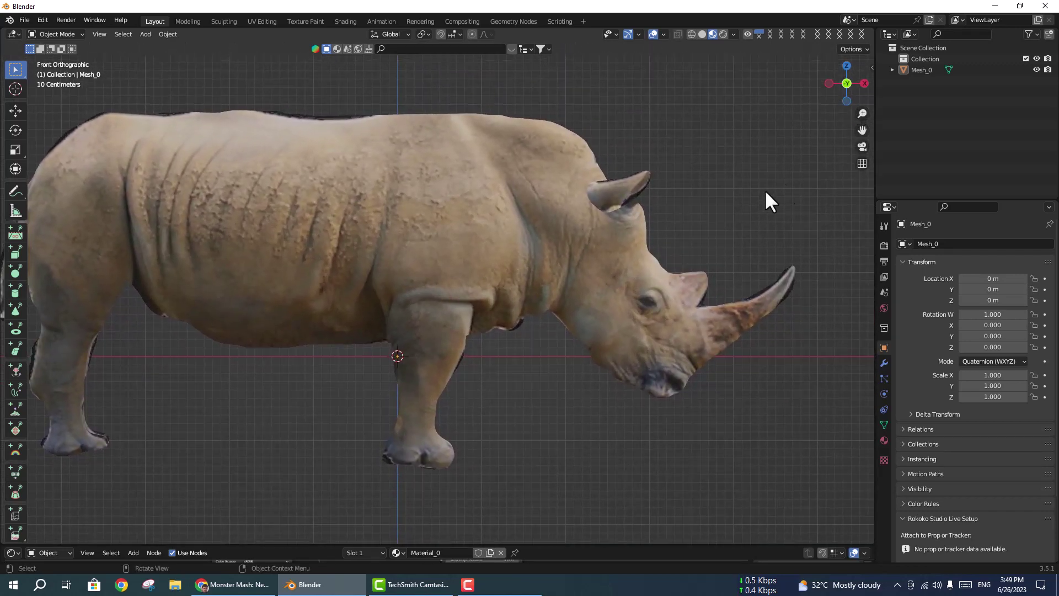
{"action": "mouse_move", "coordinate": [767, 193]}
{"action": "middle_mouse_down"}
{"action": "mouse_move", "coordinate": [781, 196]}
{"action": "mouse_move", "coordinate": [643, 201]}
{"action": "mouse_move", "coordinate": [754, 201]}
{"action": "mouse_move", "coordinate": [666, 207]}
{"action": "mouse_move", "coordinate": [709, 175]}
{"action": "middle_mouse_up"}
{"action": "scroll", "coordinate": [643, 201], "scroll_direction": "up", "scroll_amount": 3}
{"action": "scroll", "coordinate": [663, 199], "scroll_direction": "down", "scroll_amount": 5}
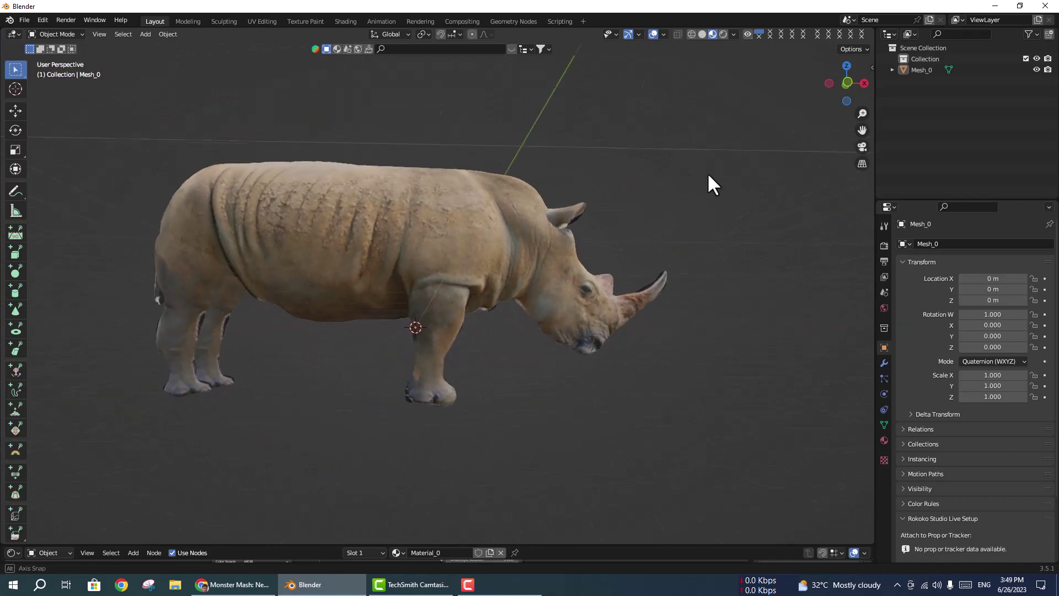